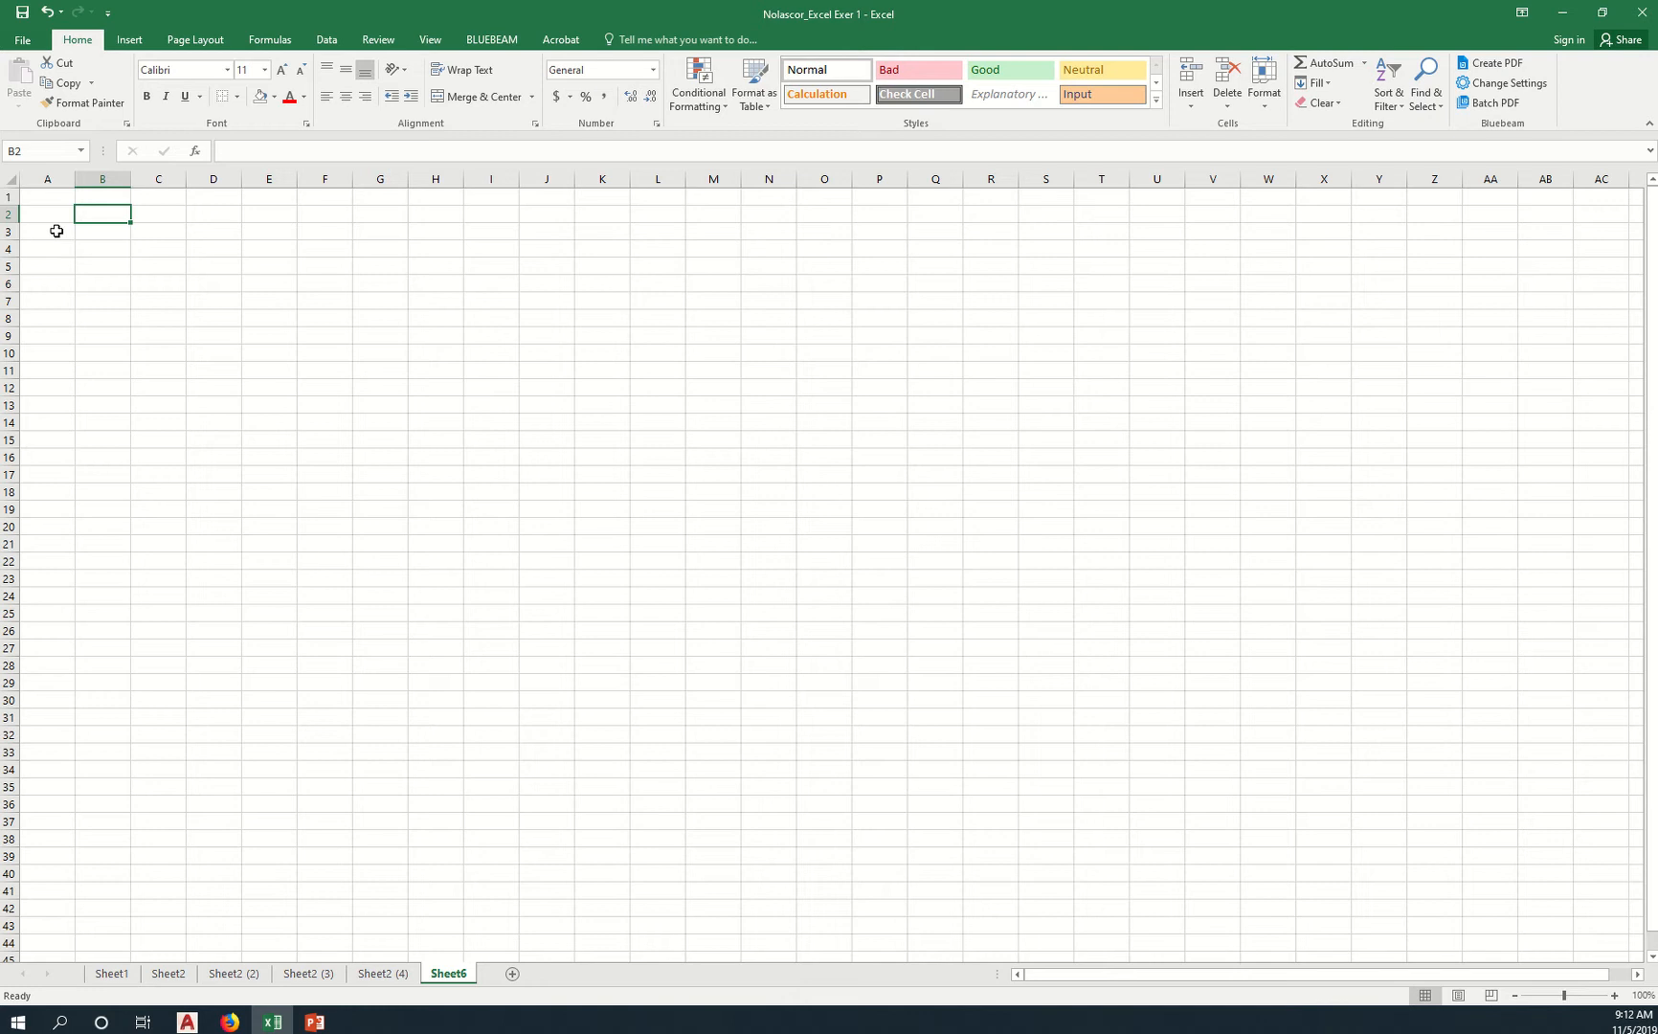
Enter the sample values a in cell B2, 1 in cell C2 and a1 in cell D2.
left_click(40, 198)
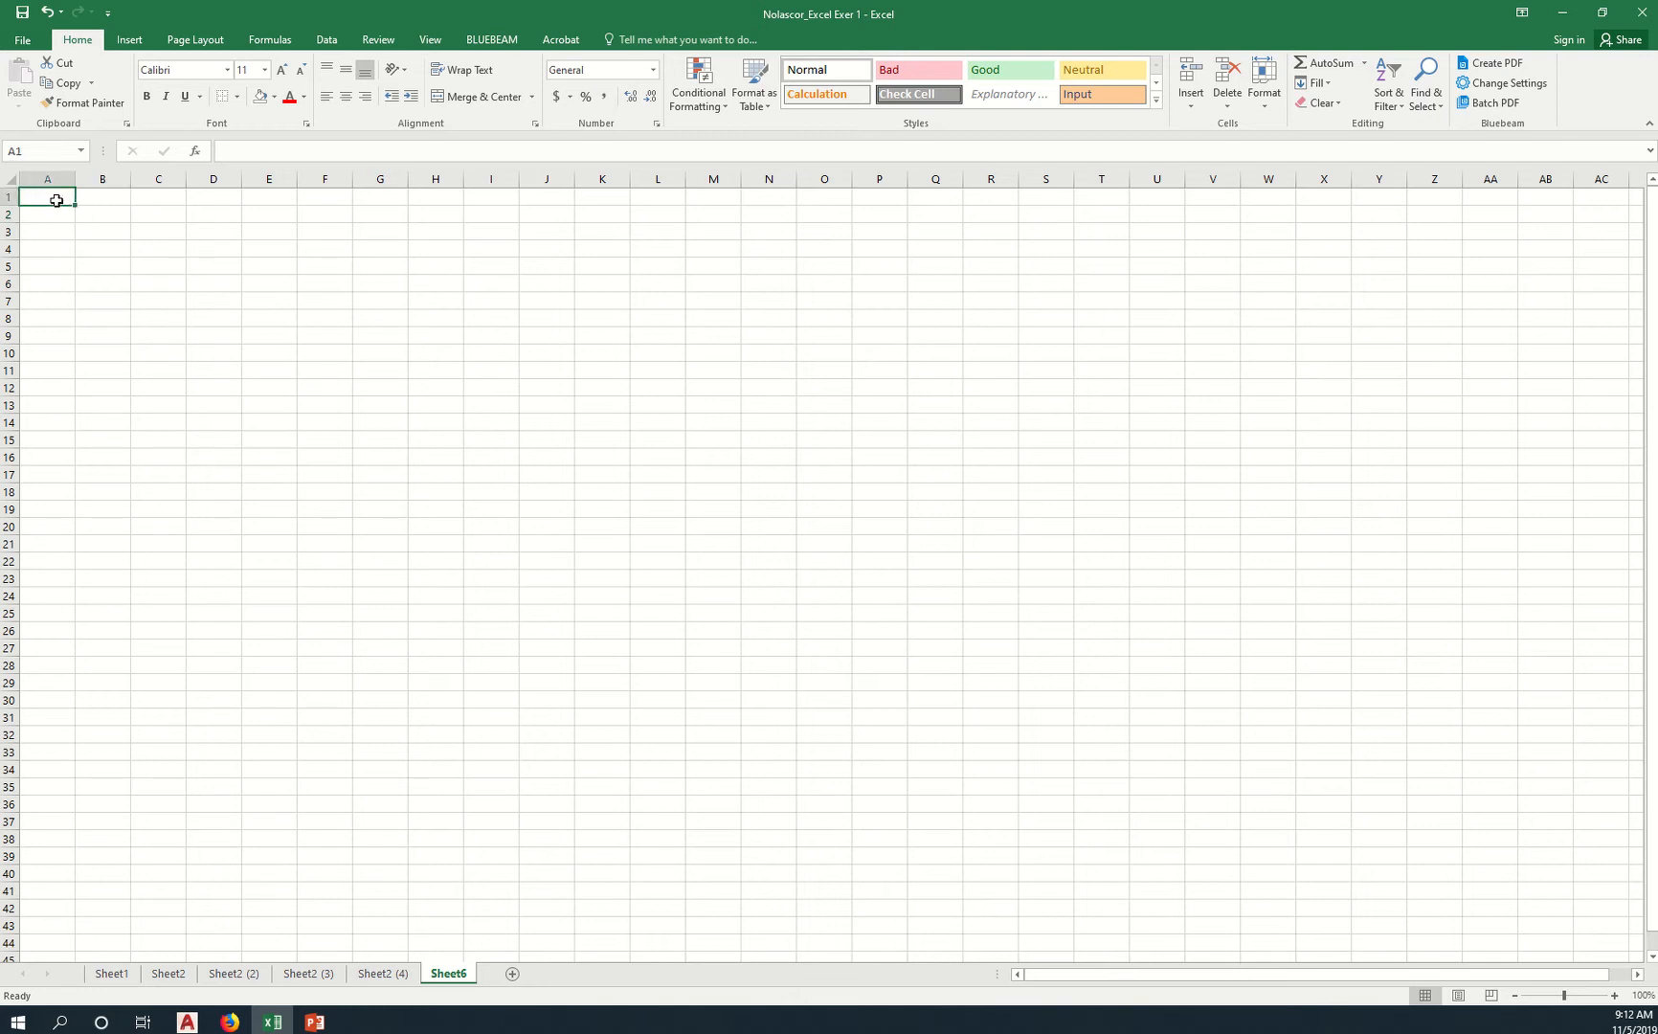
left_click(80, 212)
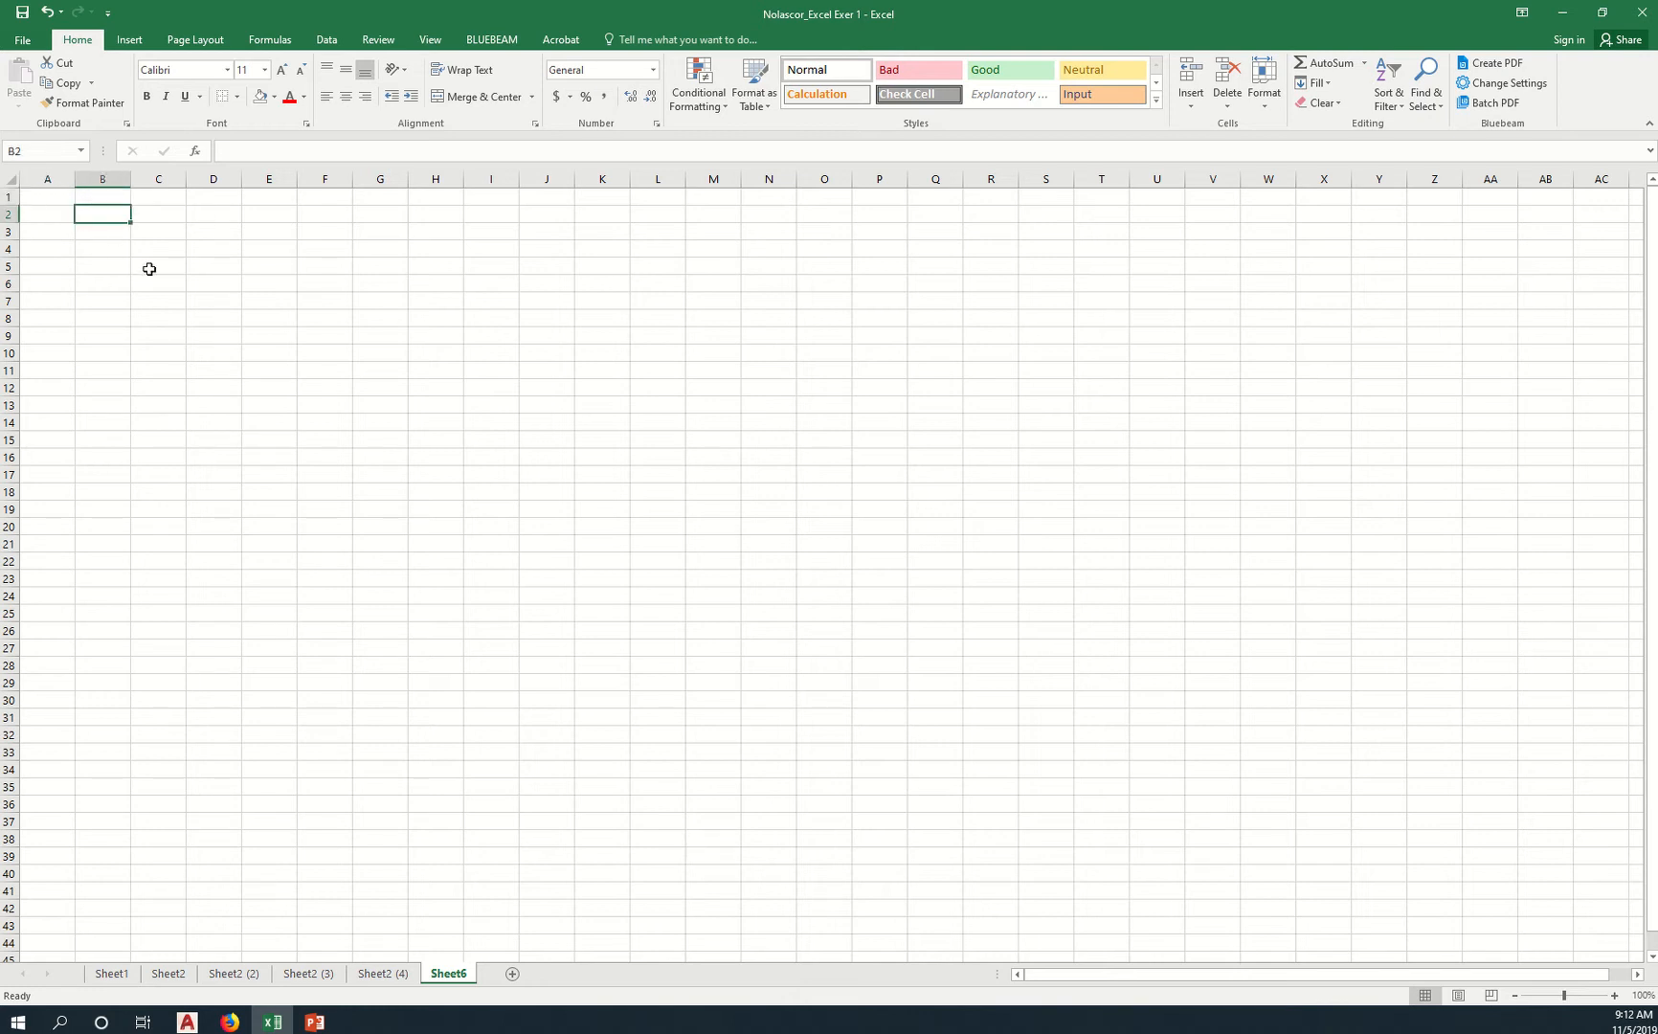
type("a")
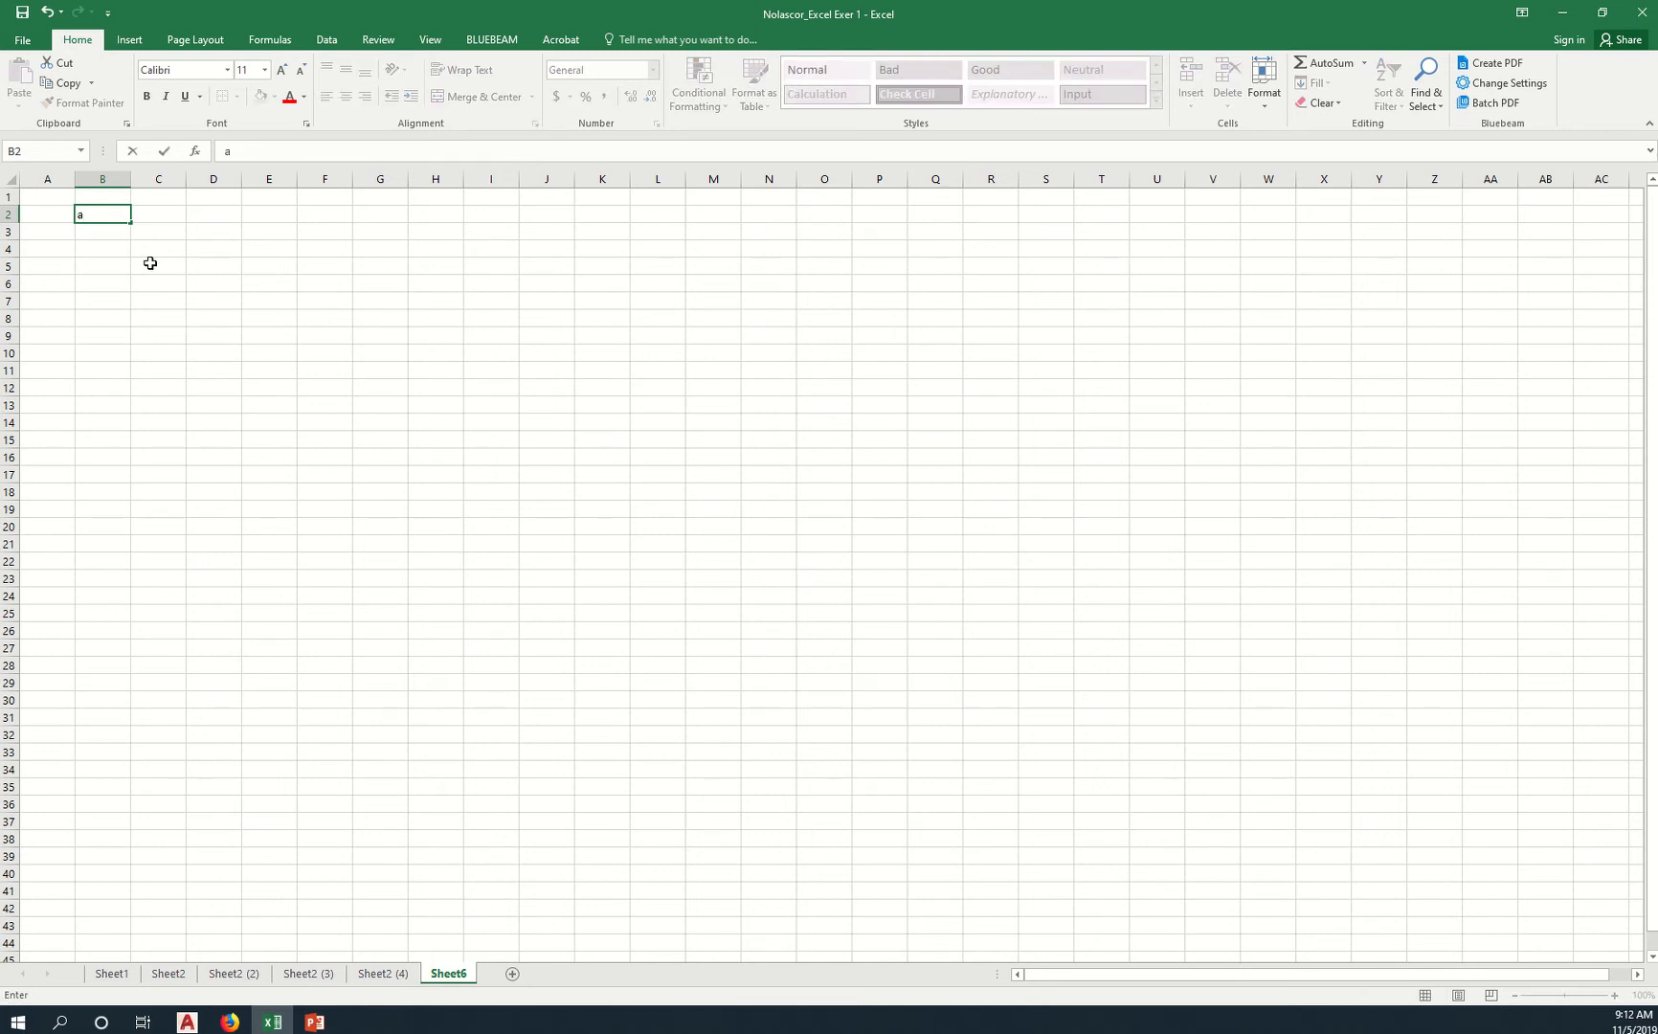
left_click(163, 217)
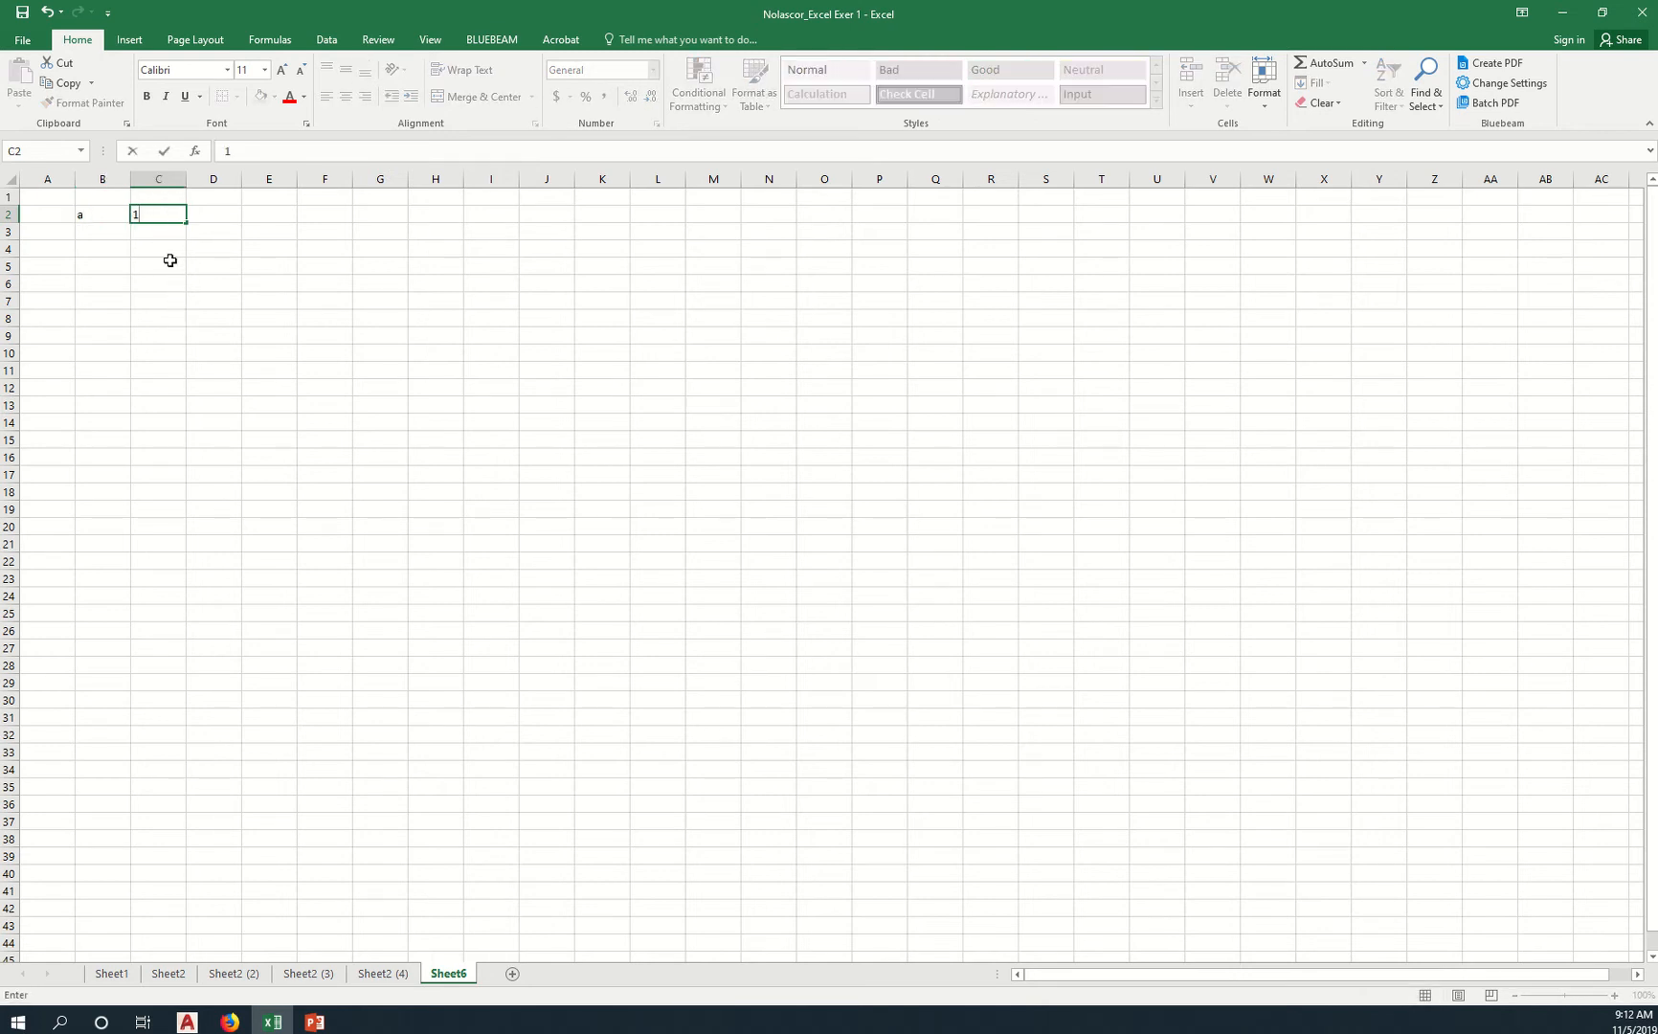
left_click(171, 265)
left_click(217, 215)
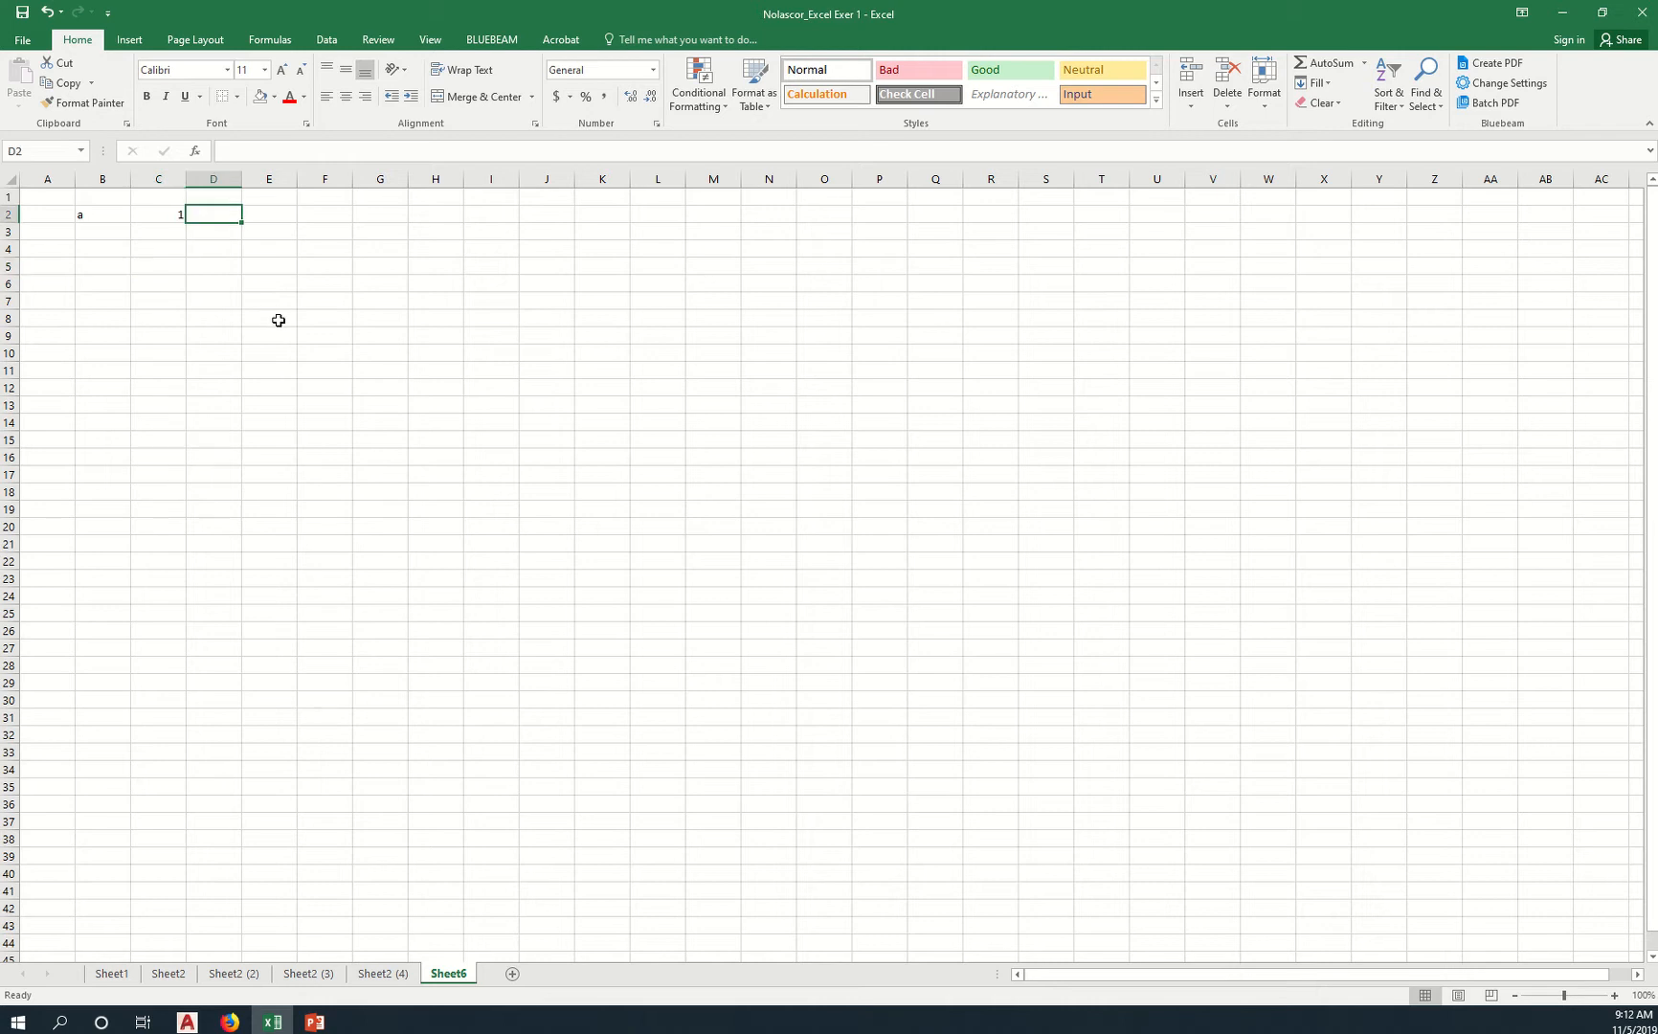
type("a1")
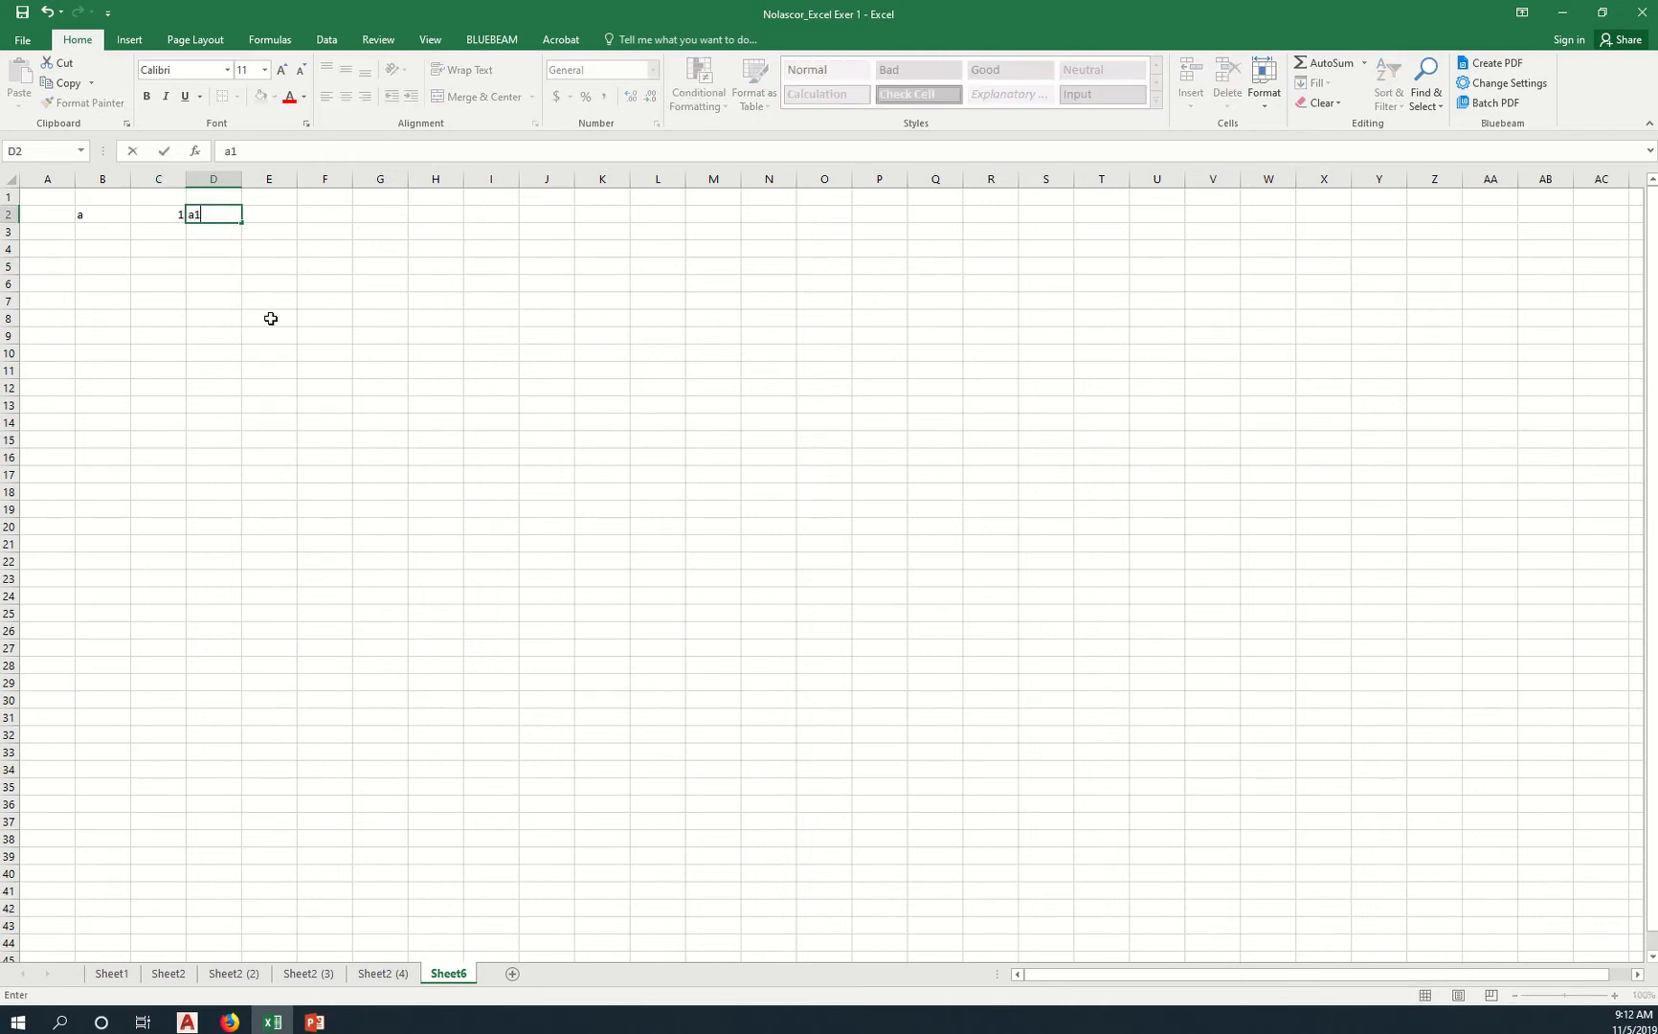
left_click(267, 272)
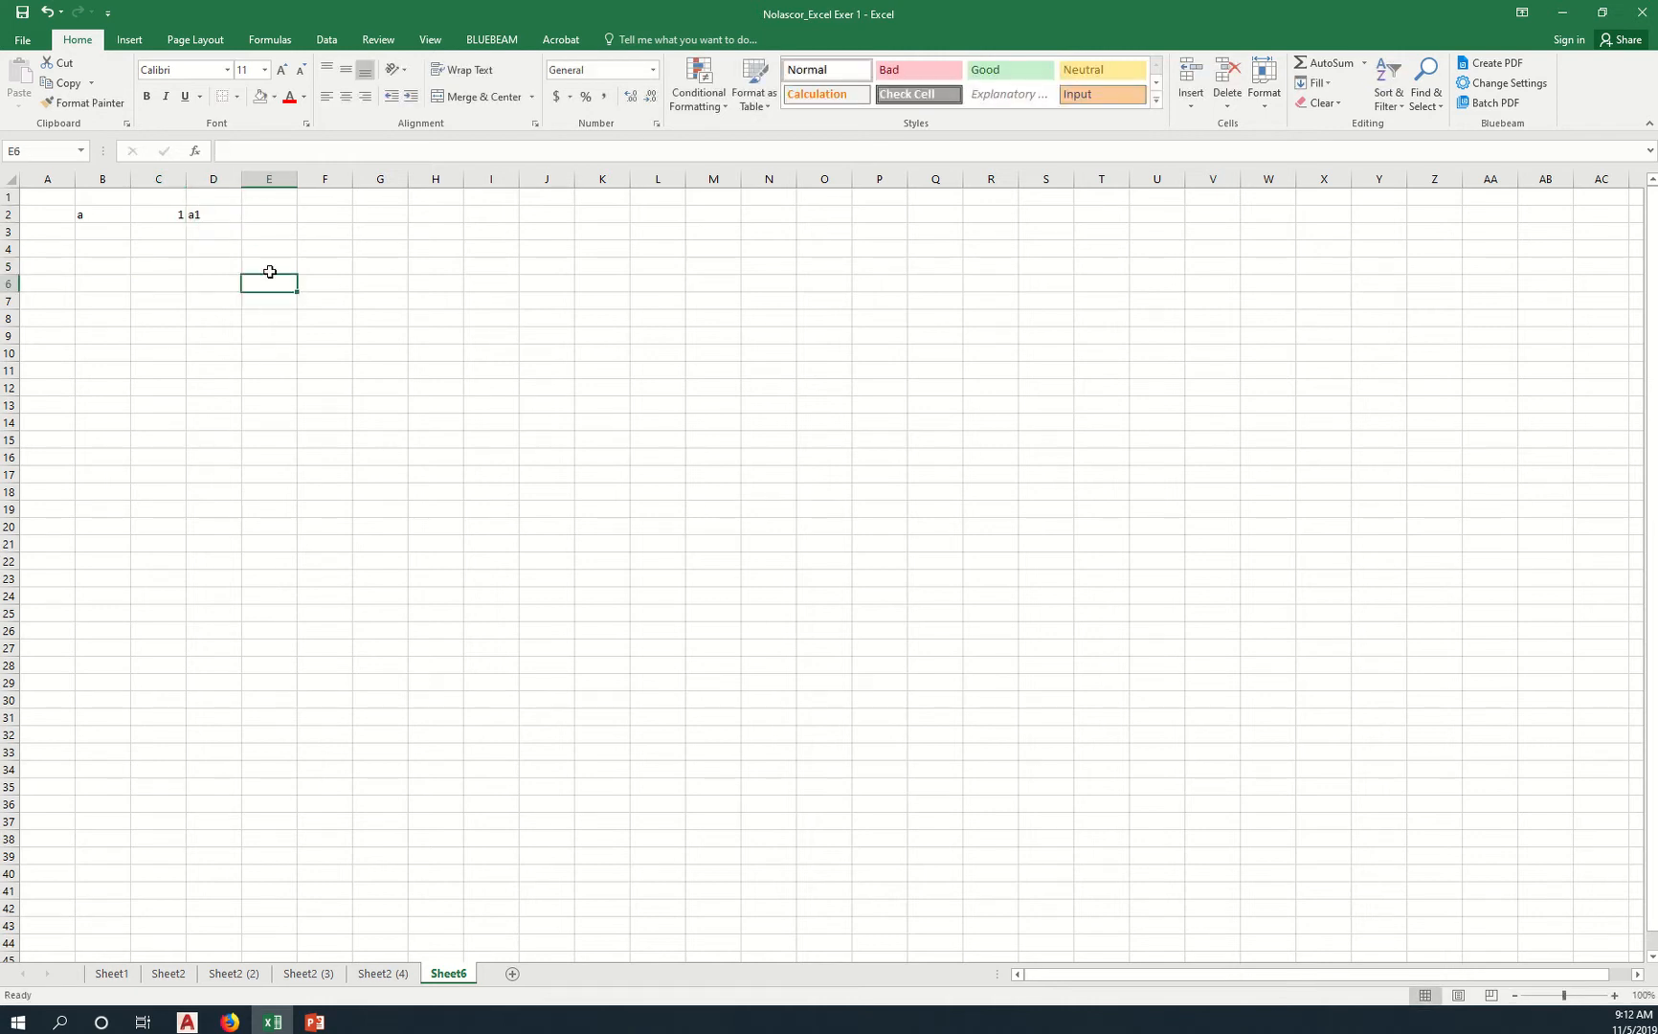
Examine the contents of cells B2 and D2 and how cell A1 relates to column A and row 1.
left_click(202, 214)
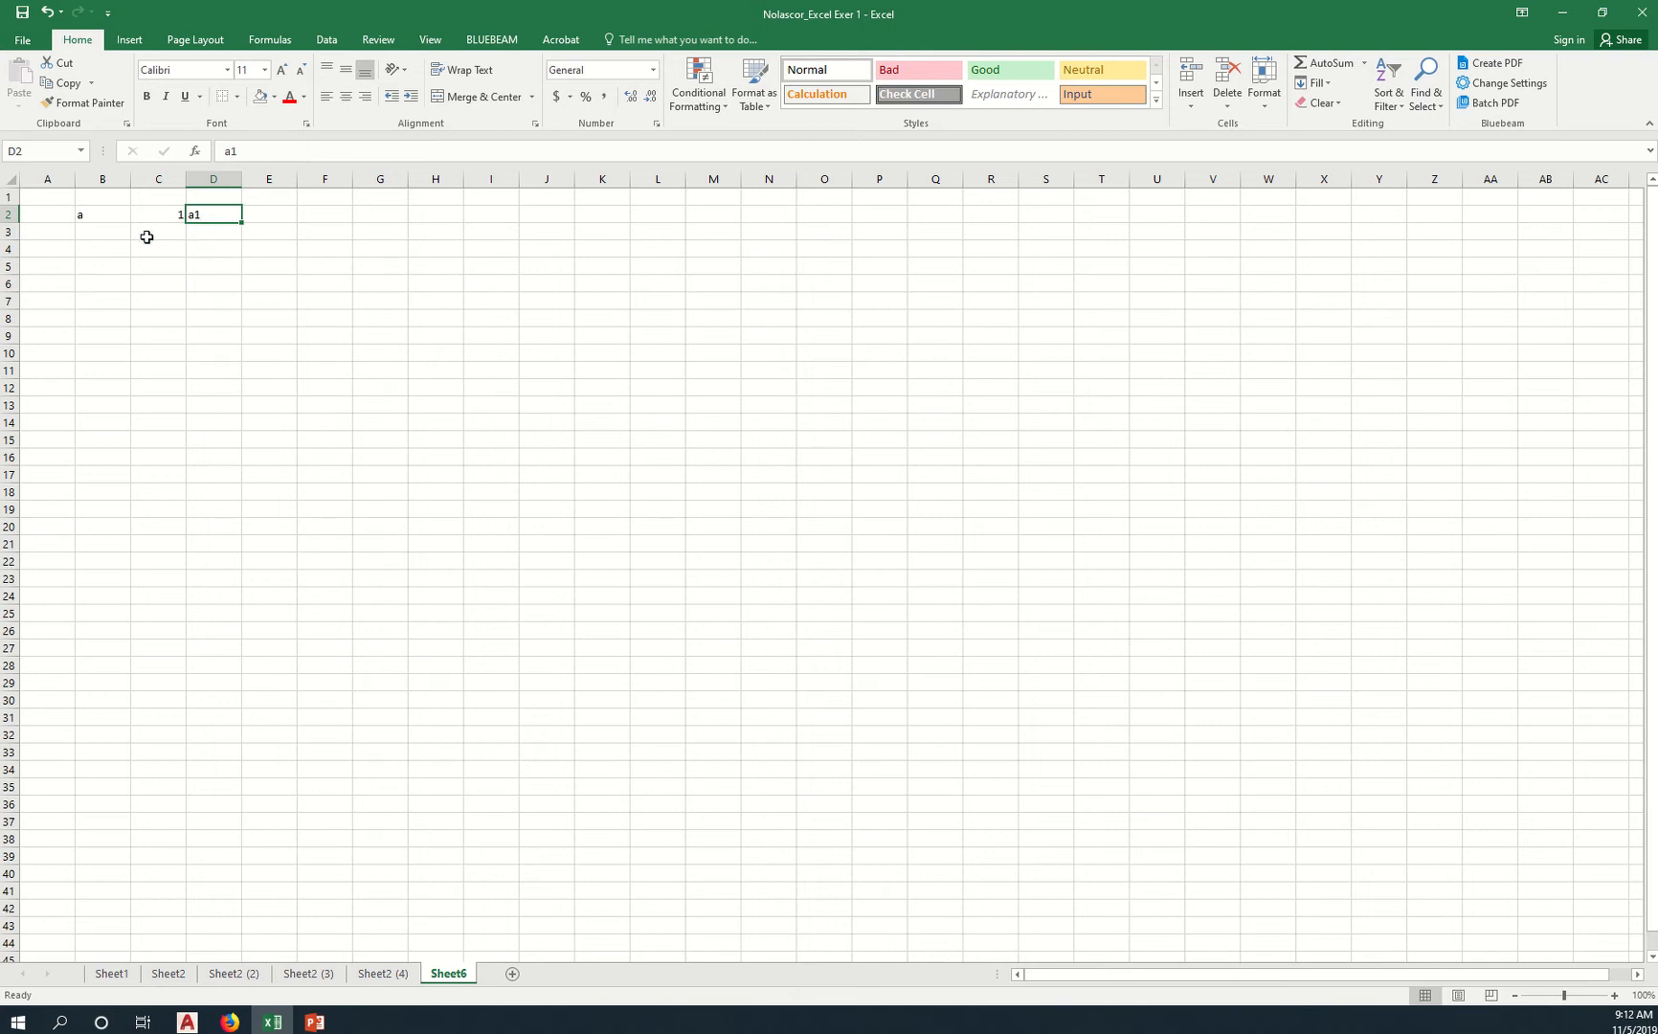
left_click(99, 218)
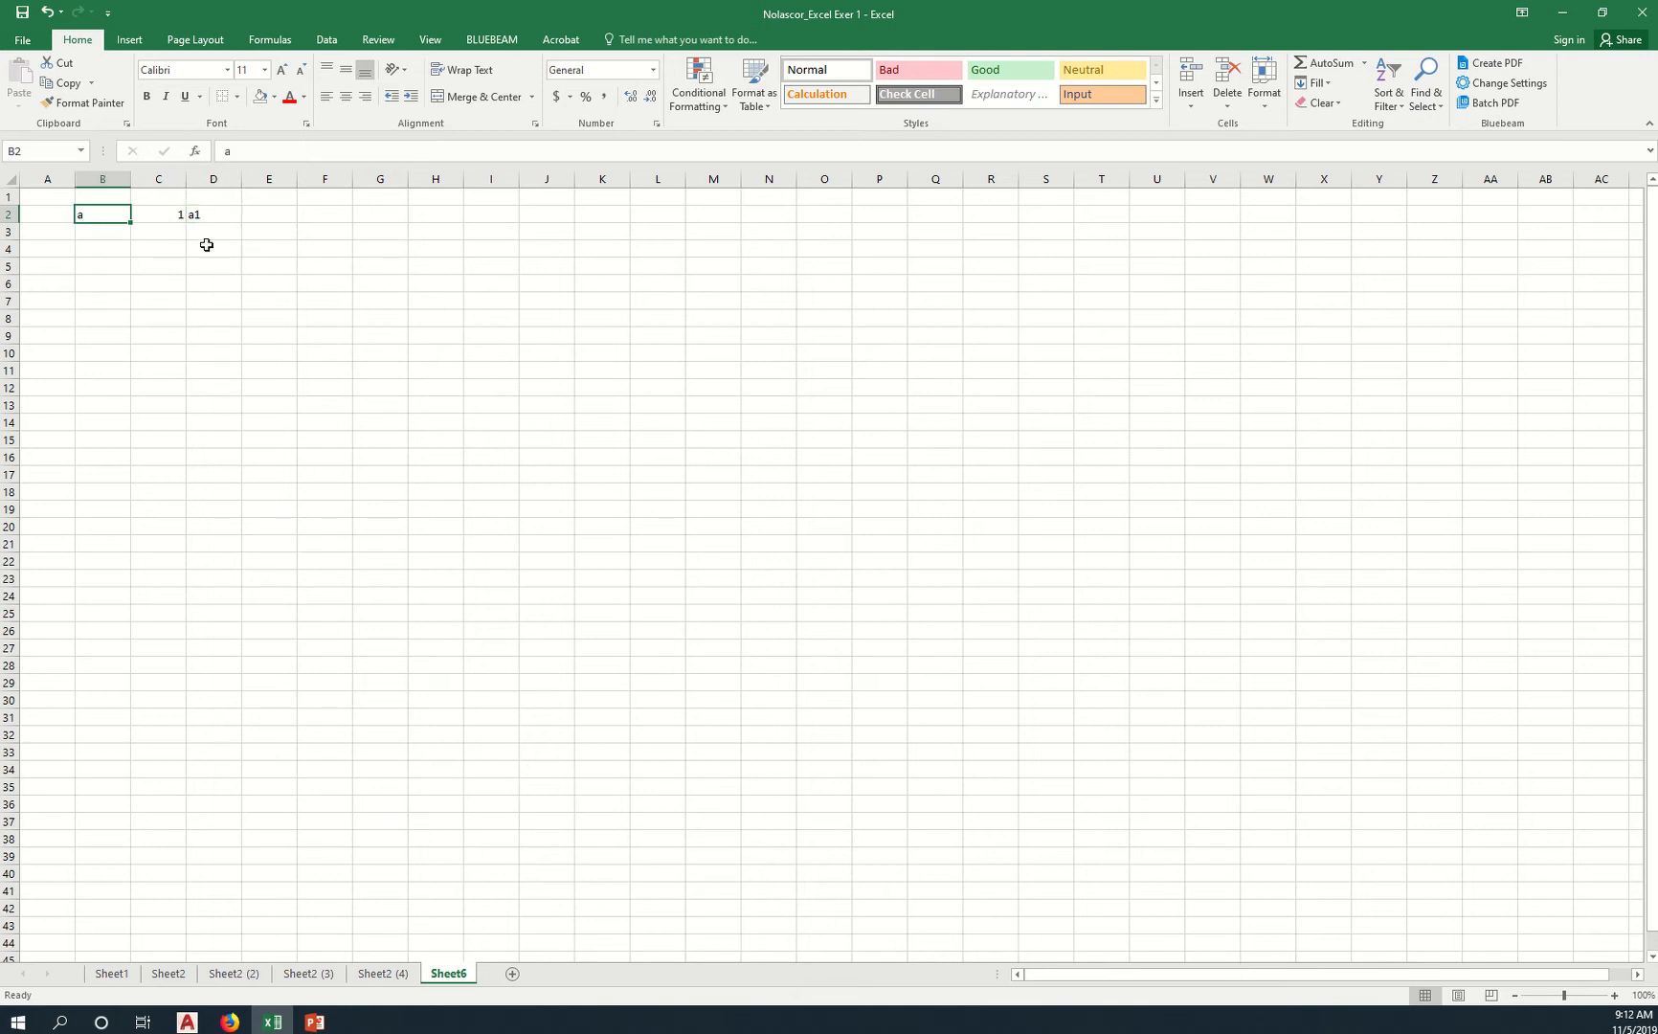
left_click(226, 216)
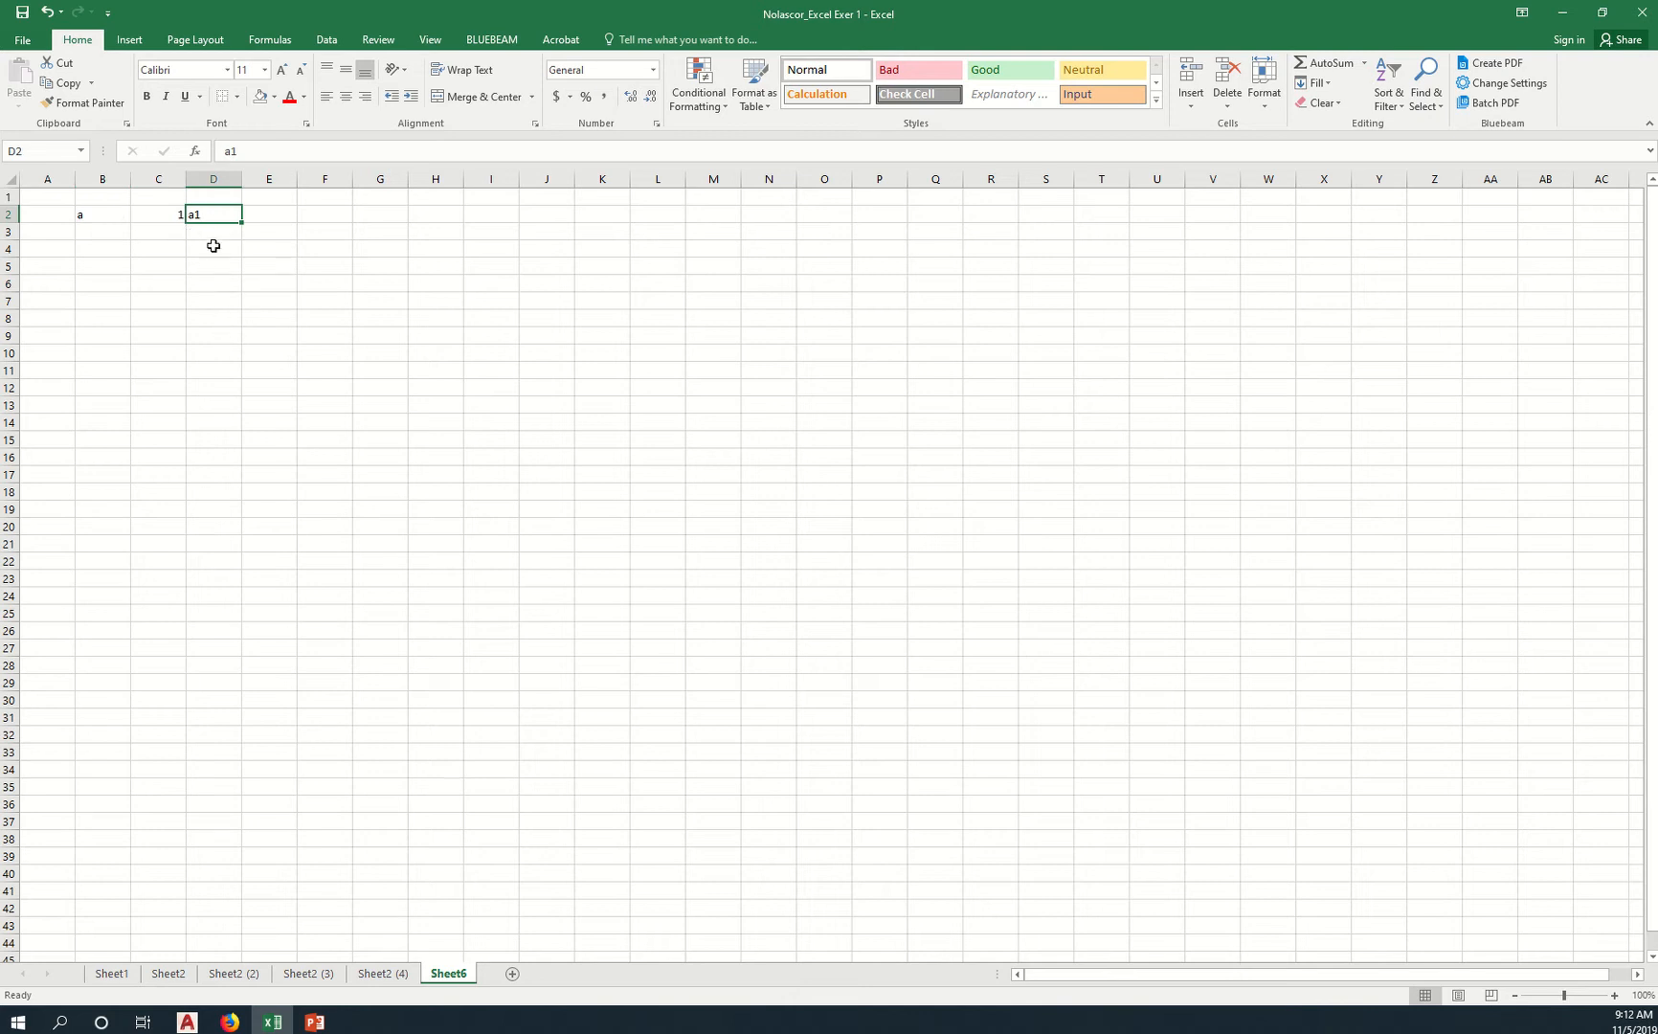
left_click(52, 196)
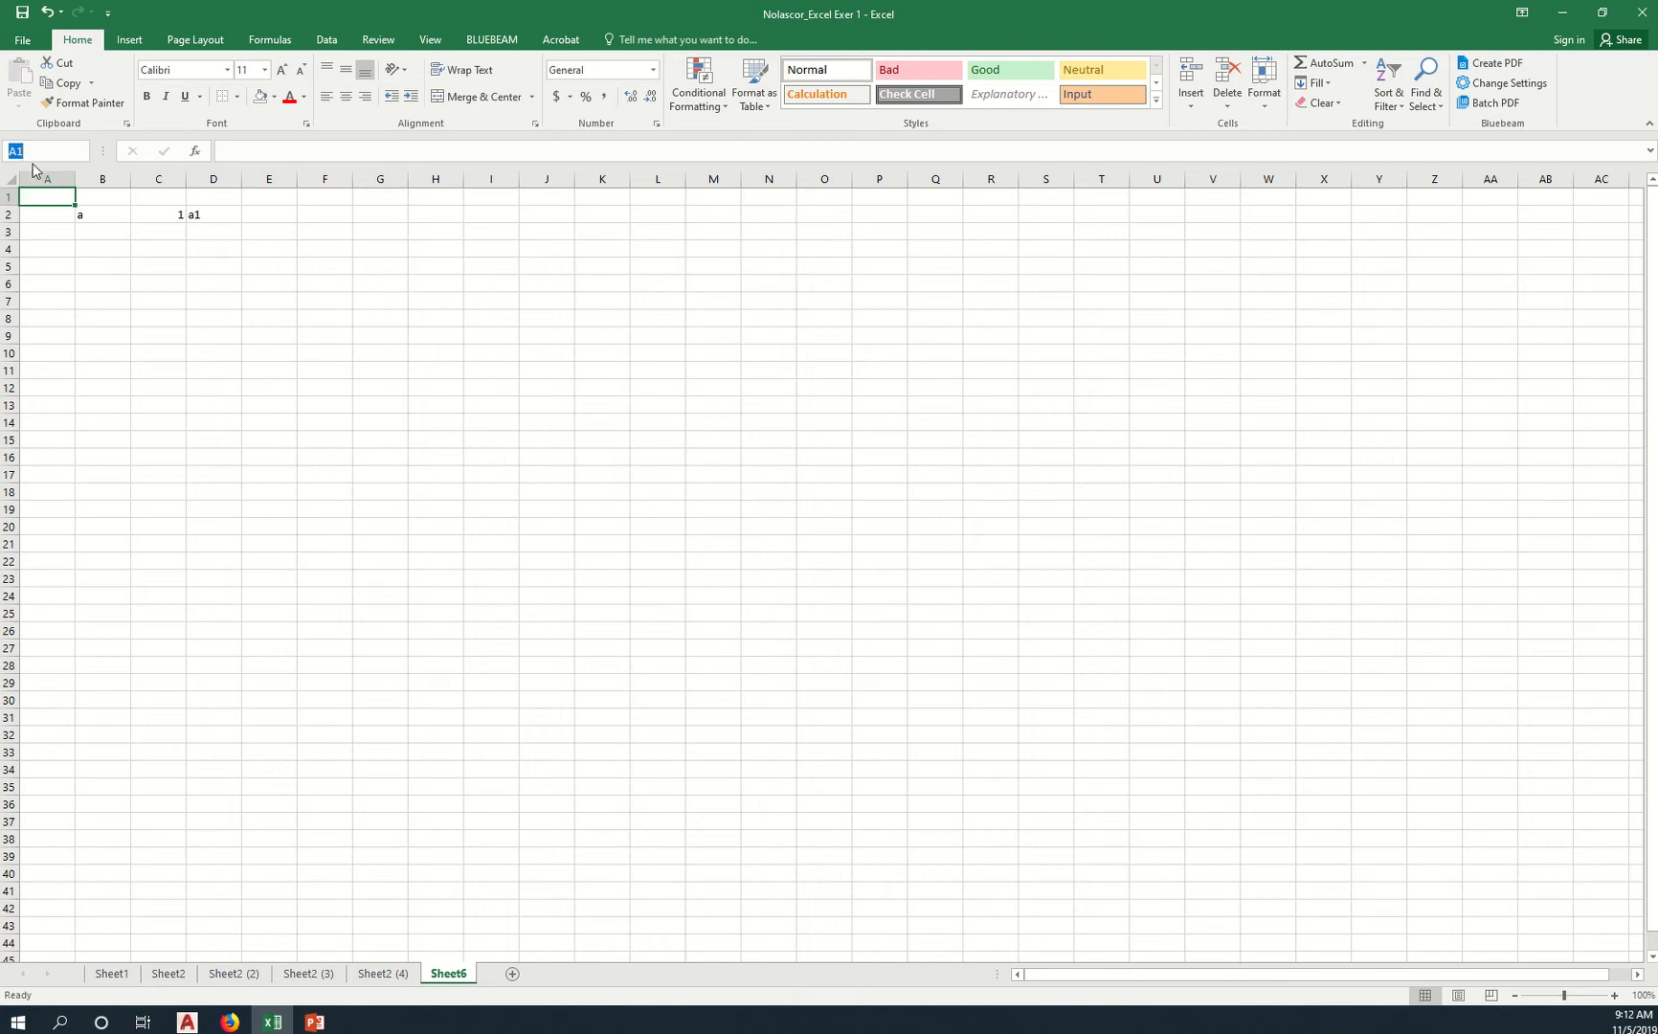
left_click(51, 176)
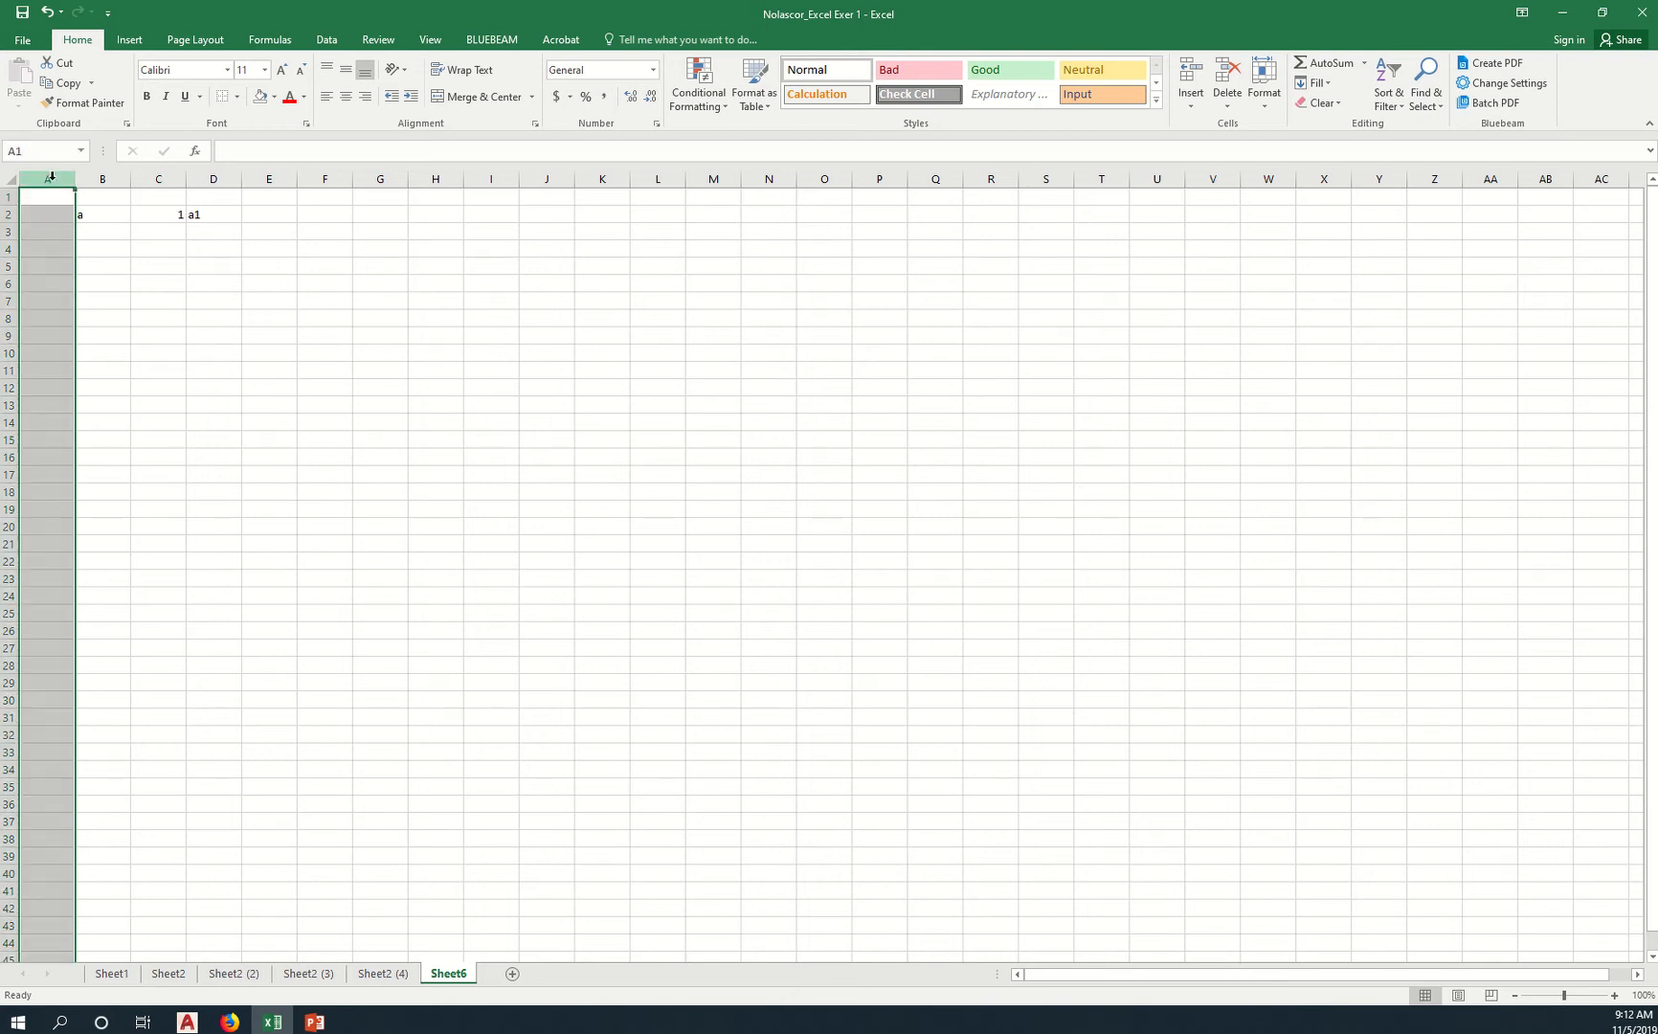
left_click(6, 197)
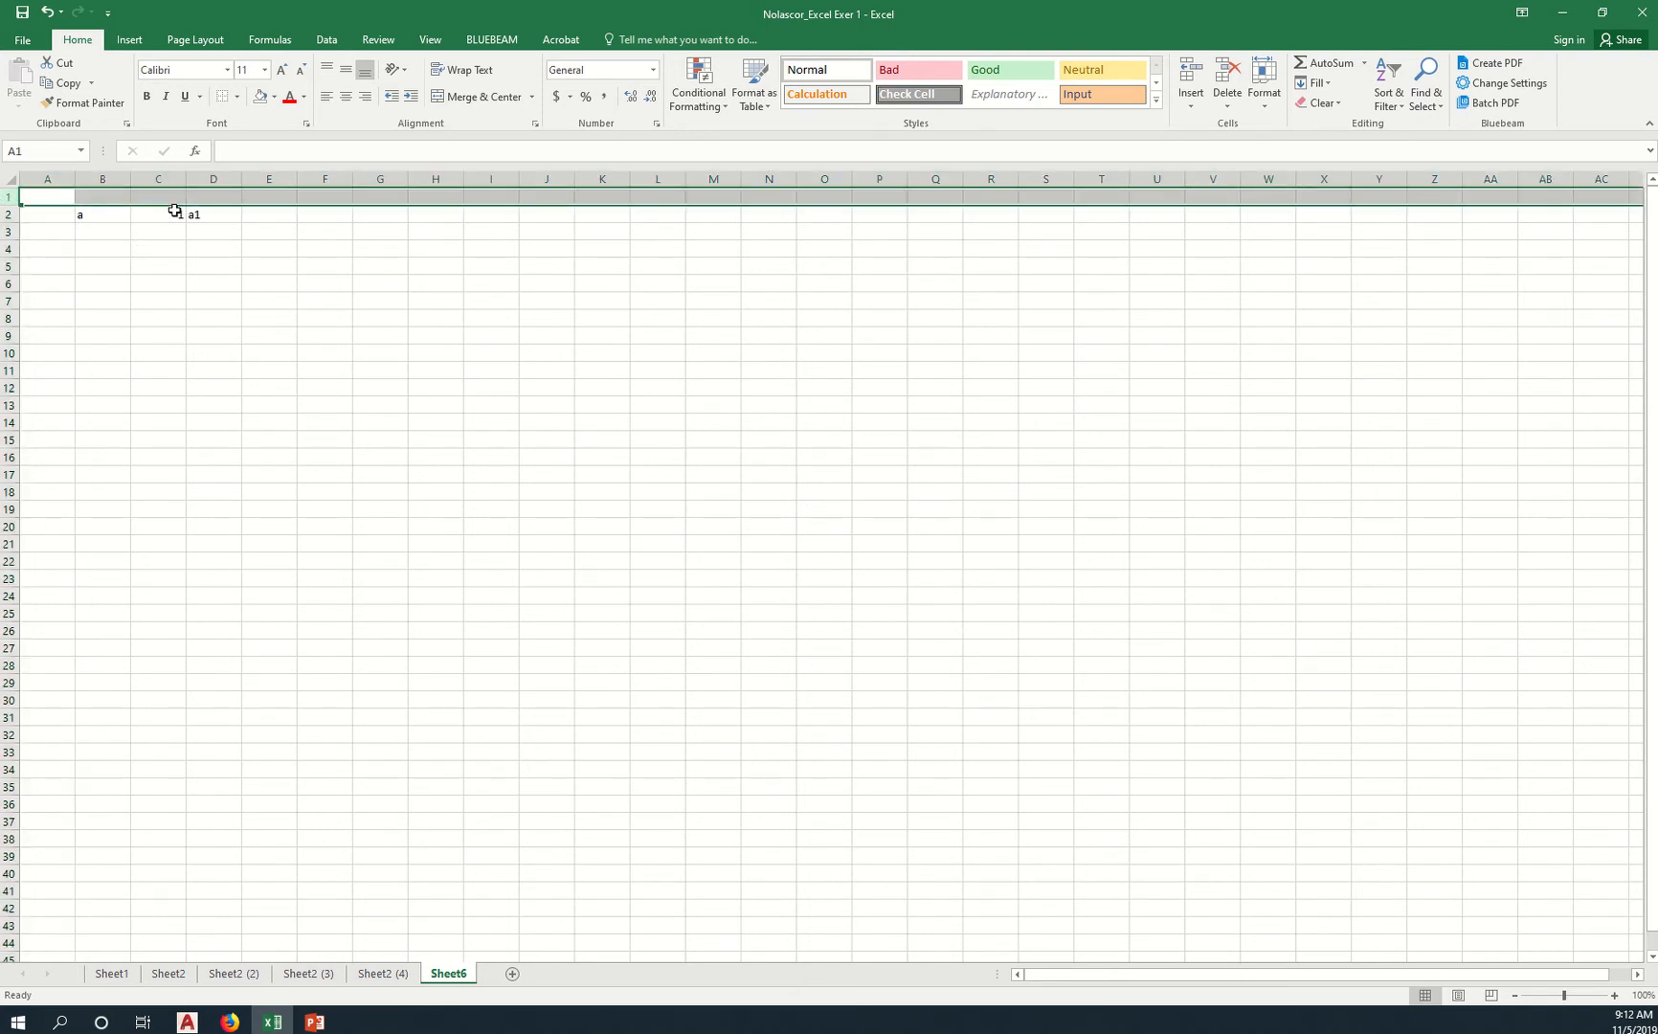
Try centre and right alignment on cell D2, ending with its text aligned left.
left_click(206, 214)
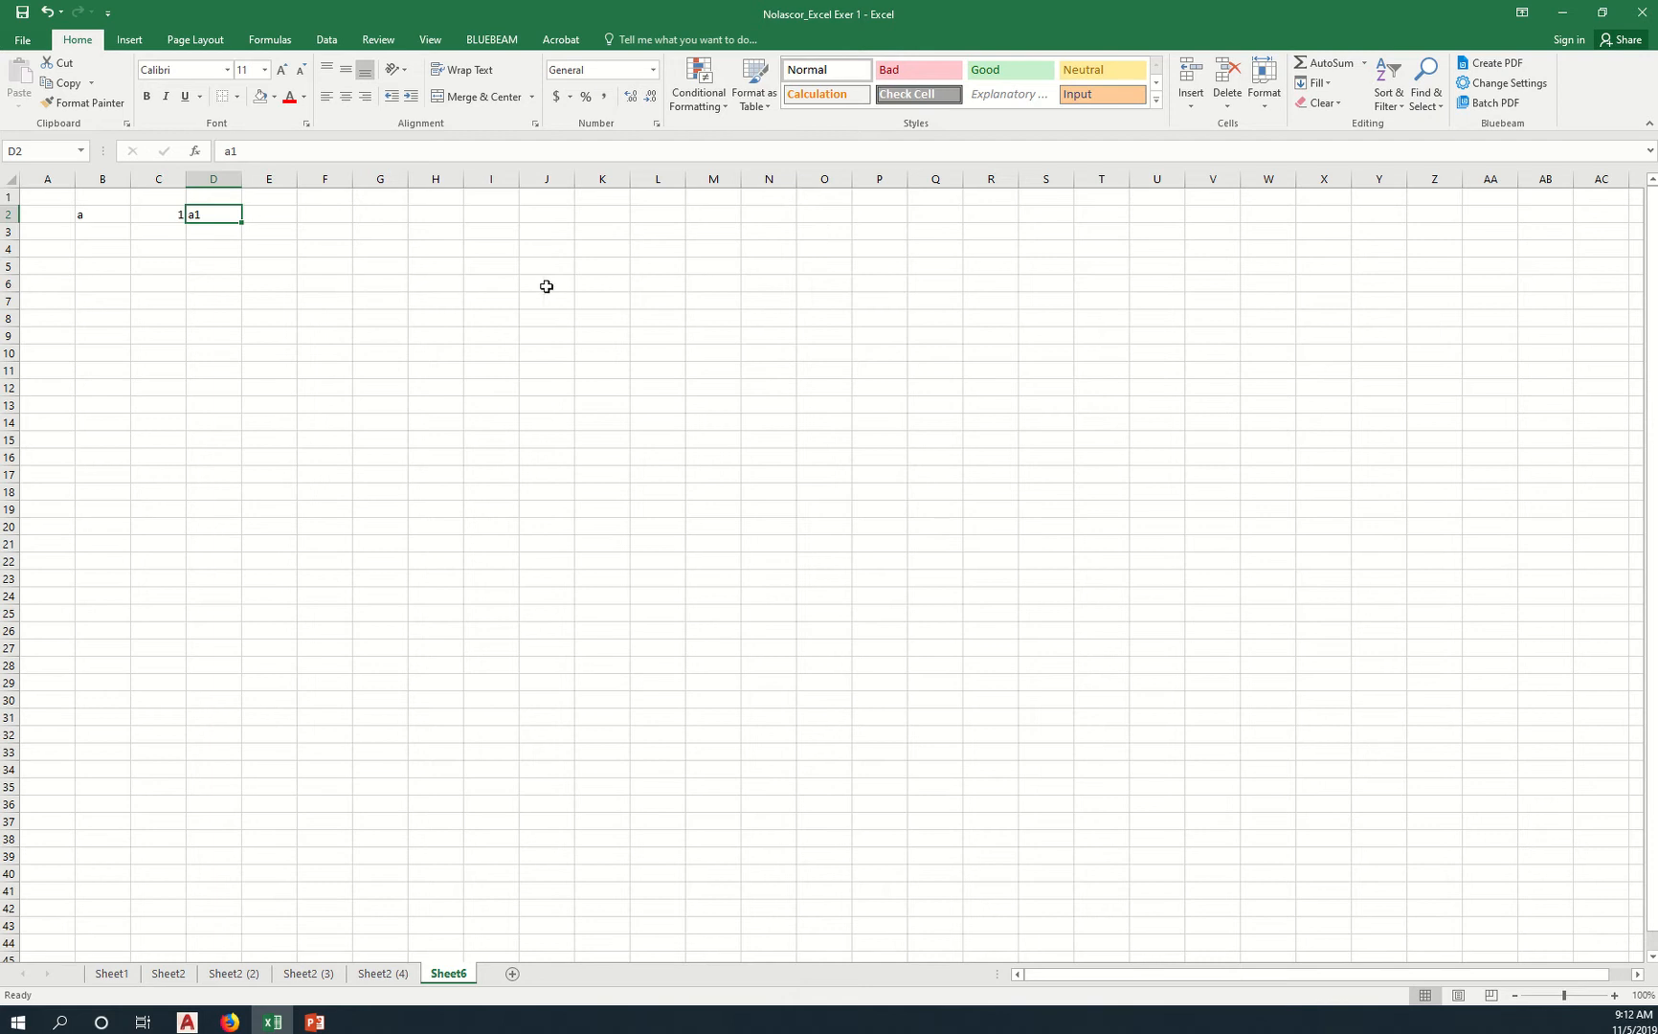
left_click(346, 97)
left_click(365, 102)
left_click(327, 99)
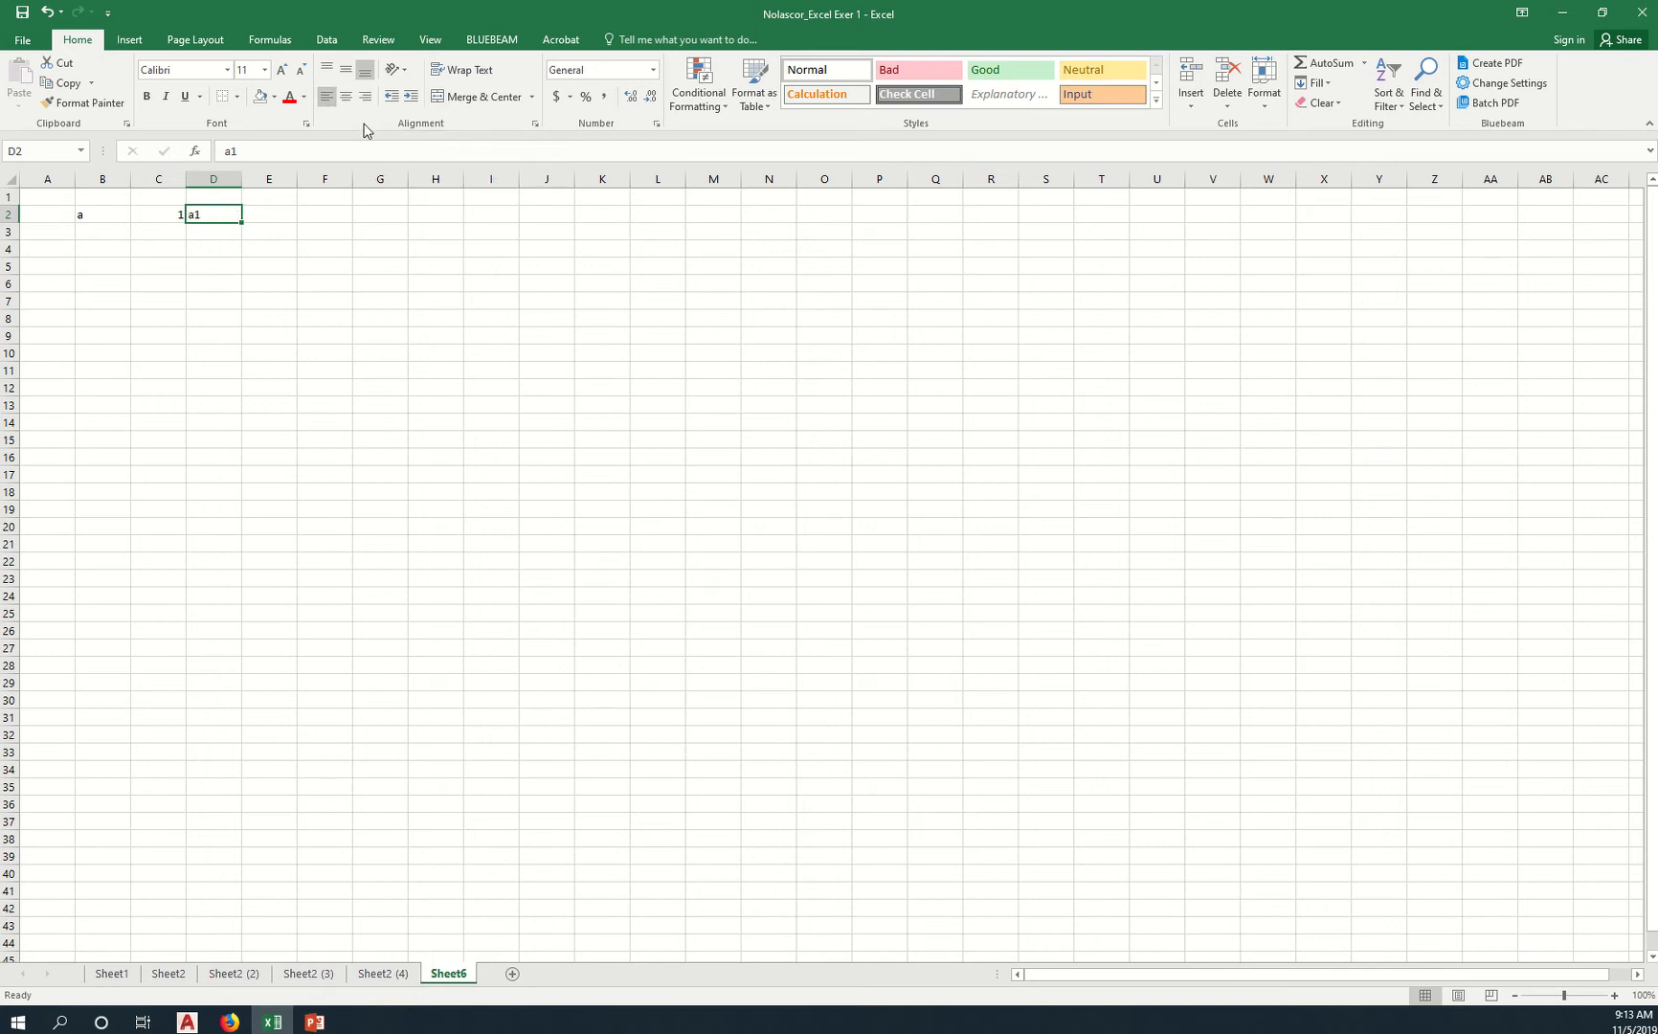
Examine the Number and Currency format options for cell D2, including the list of currency symbols.
left_click(536, 126)
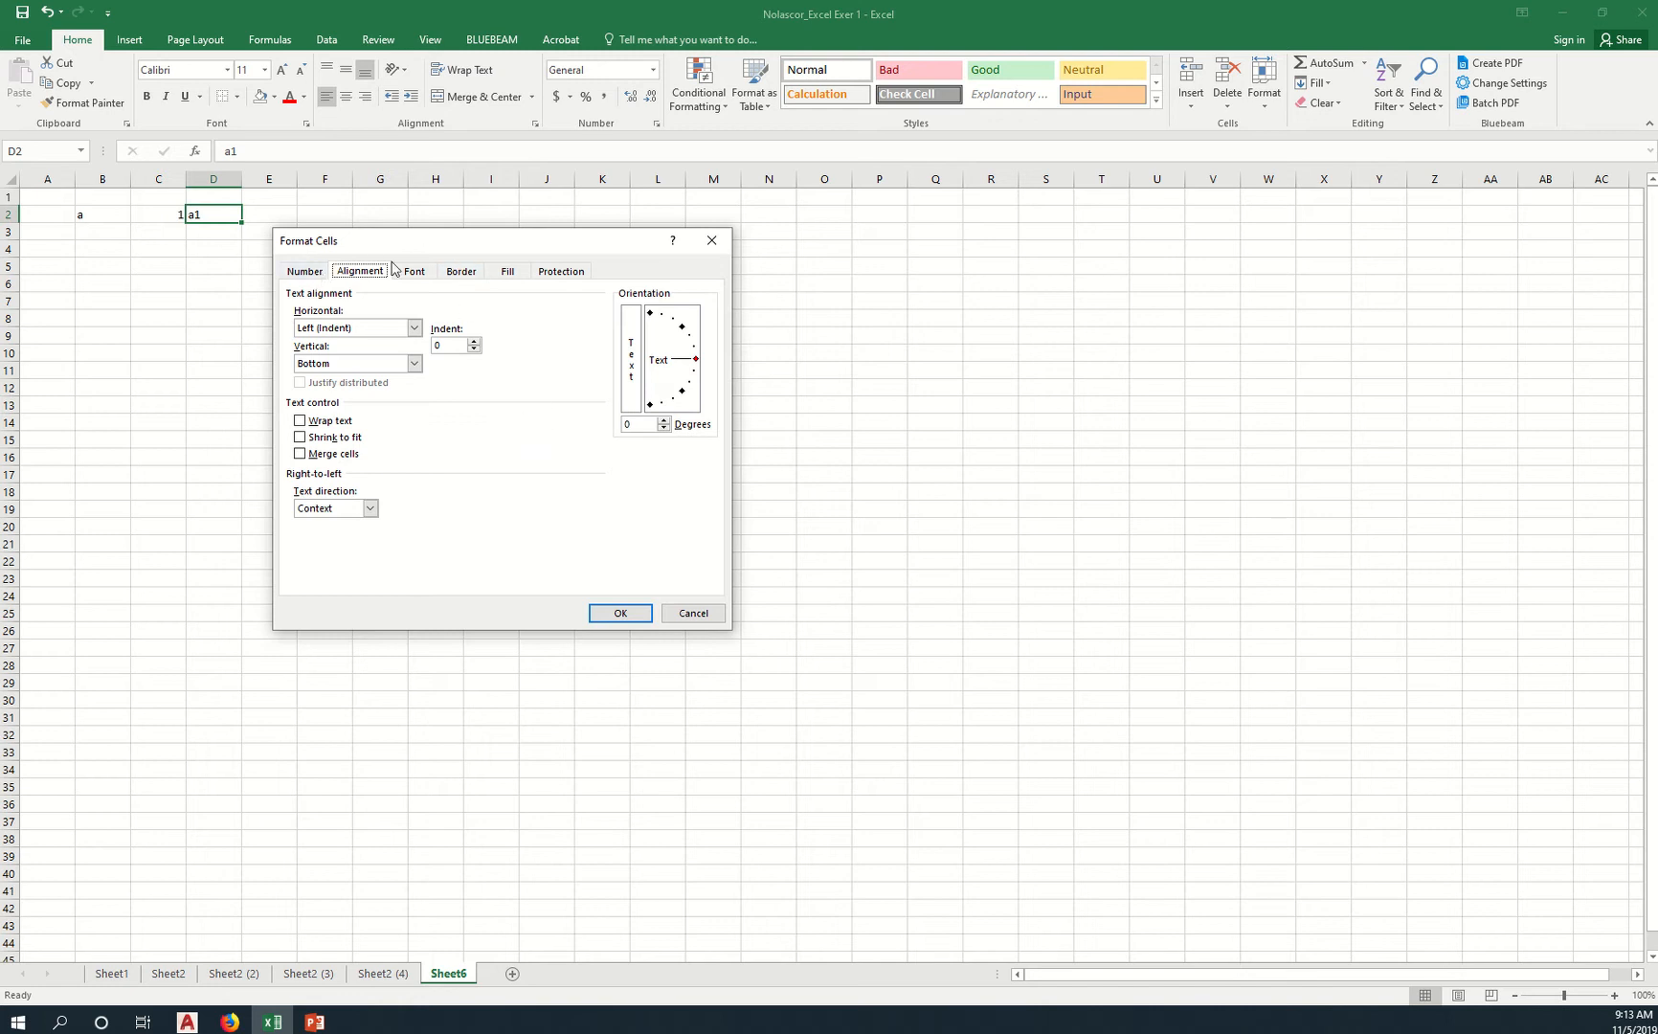
left_click(312, 276)
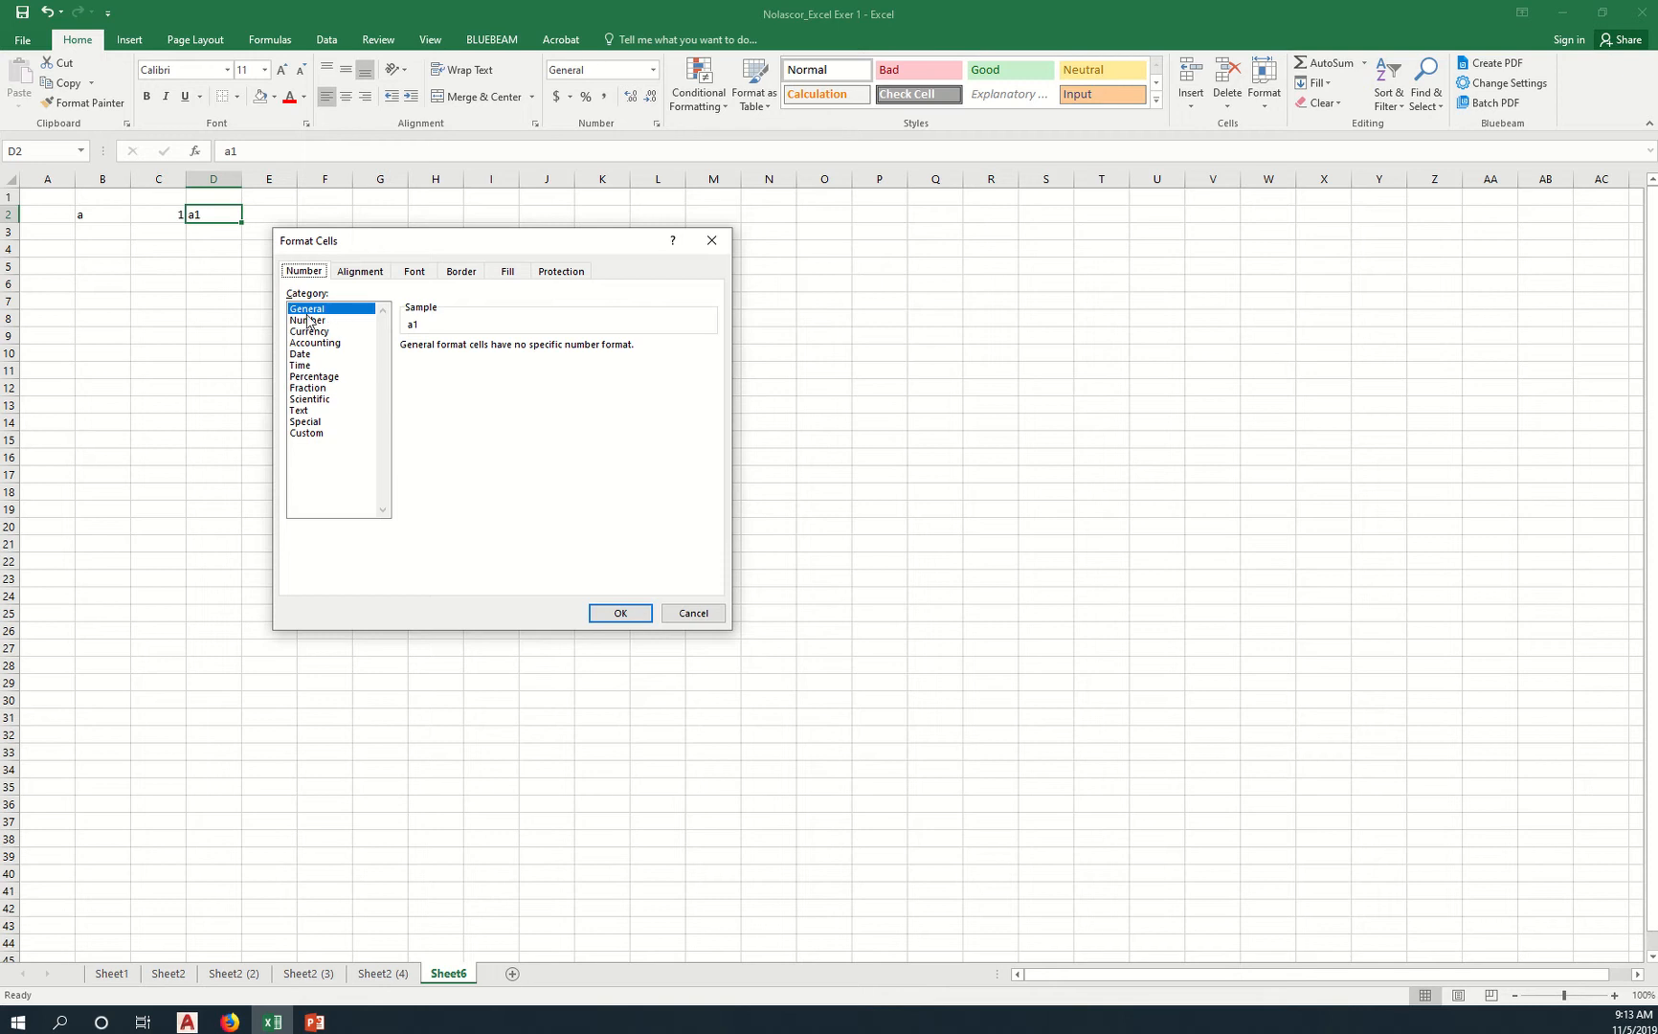
left_click(344, 320)
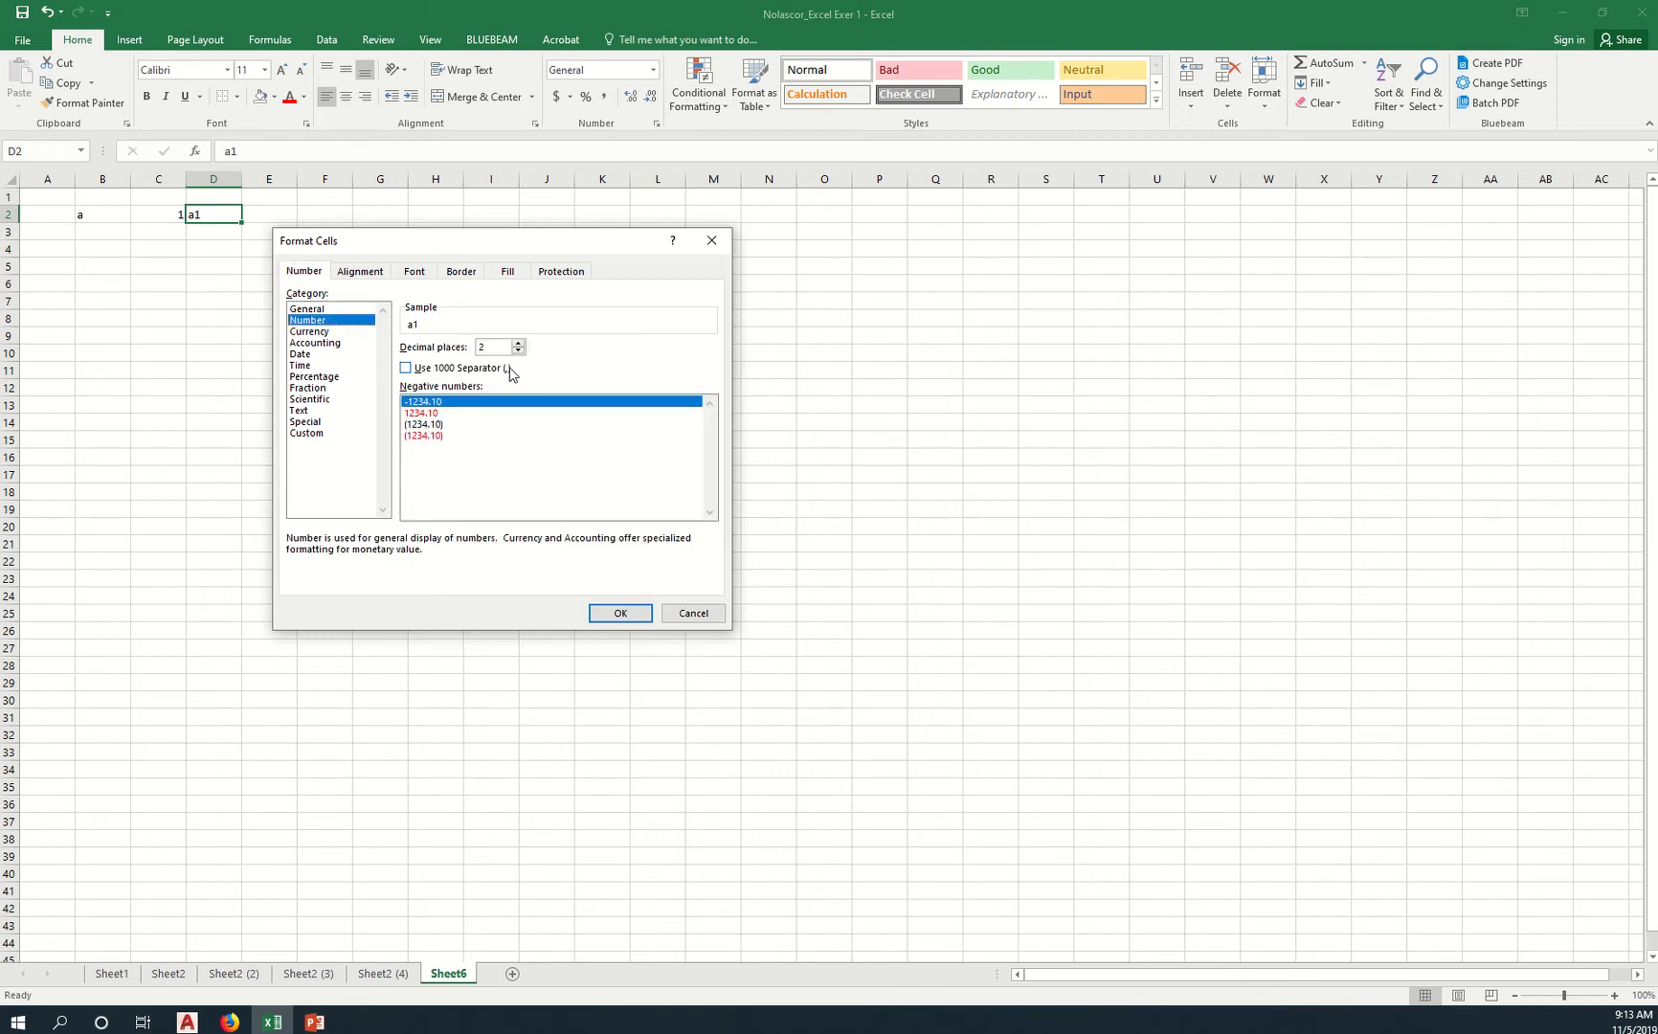
left_click(348, 332)
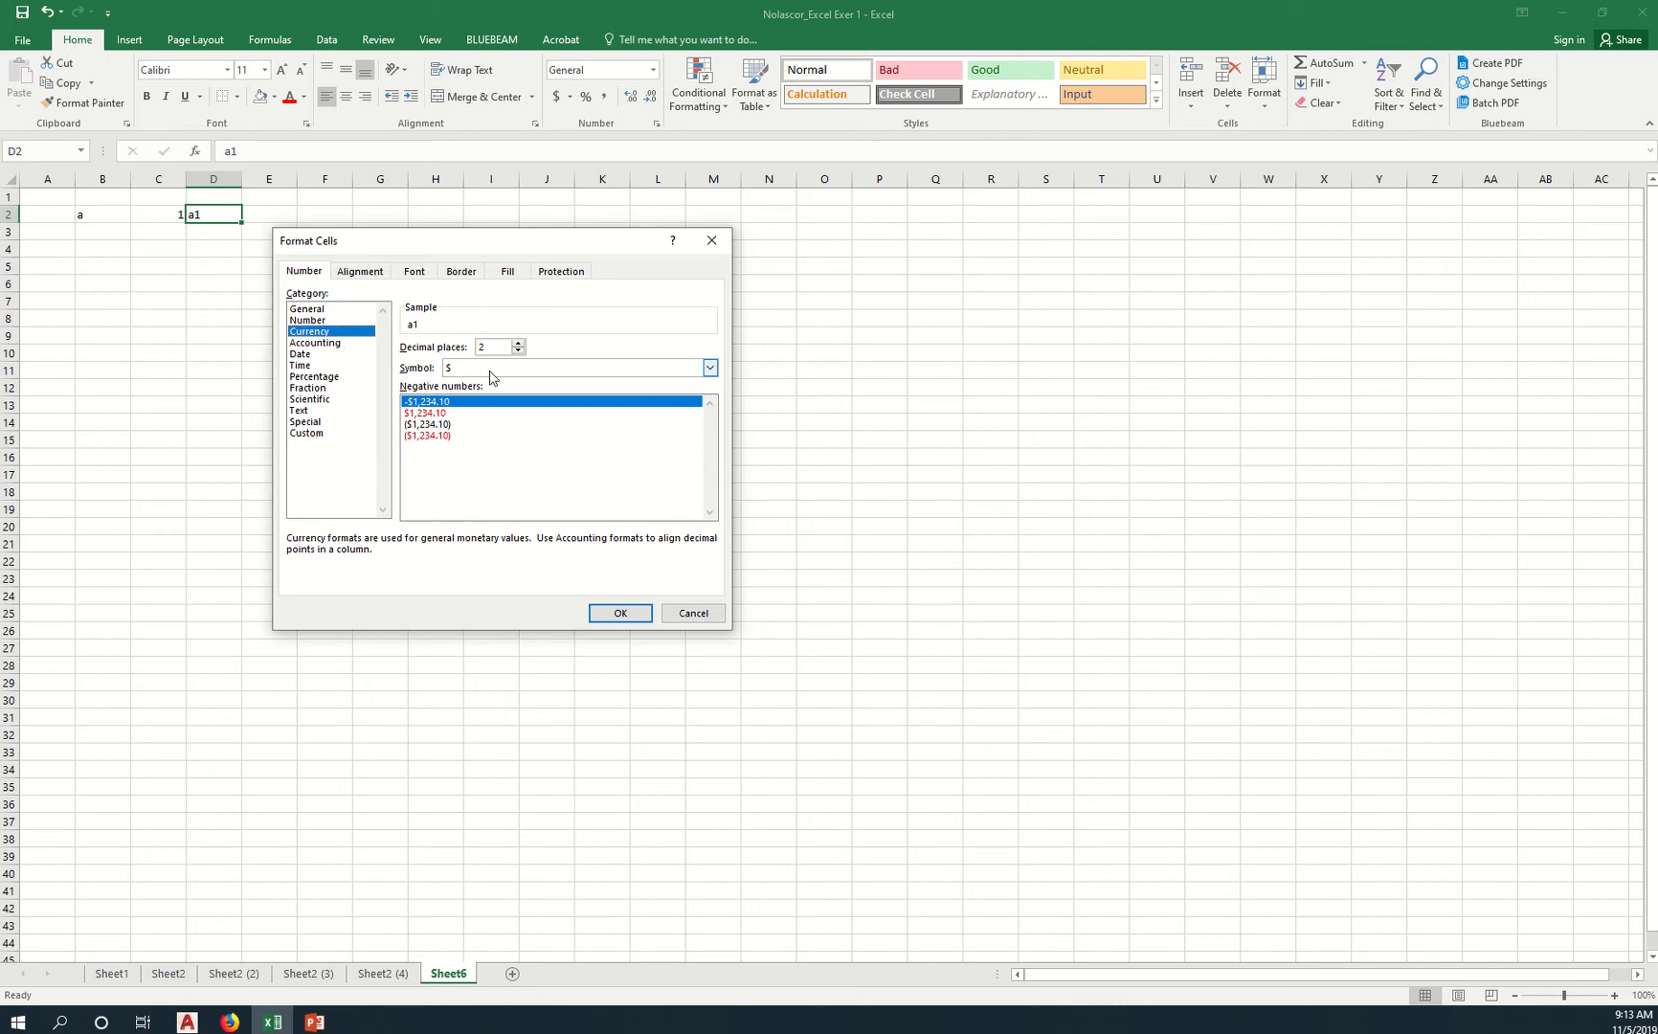
left_click(709, 369)
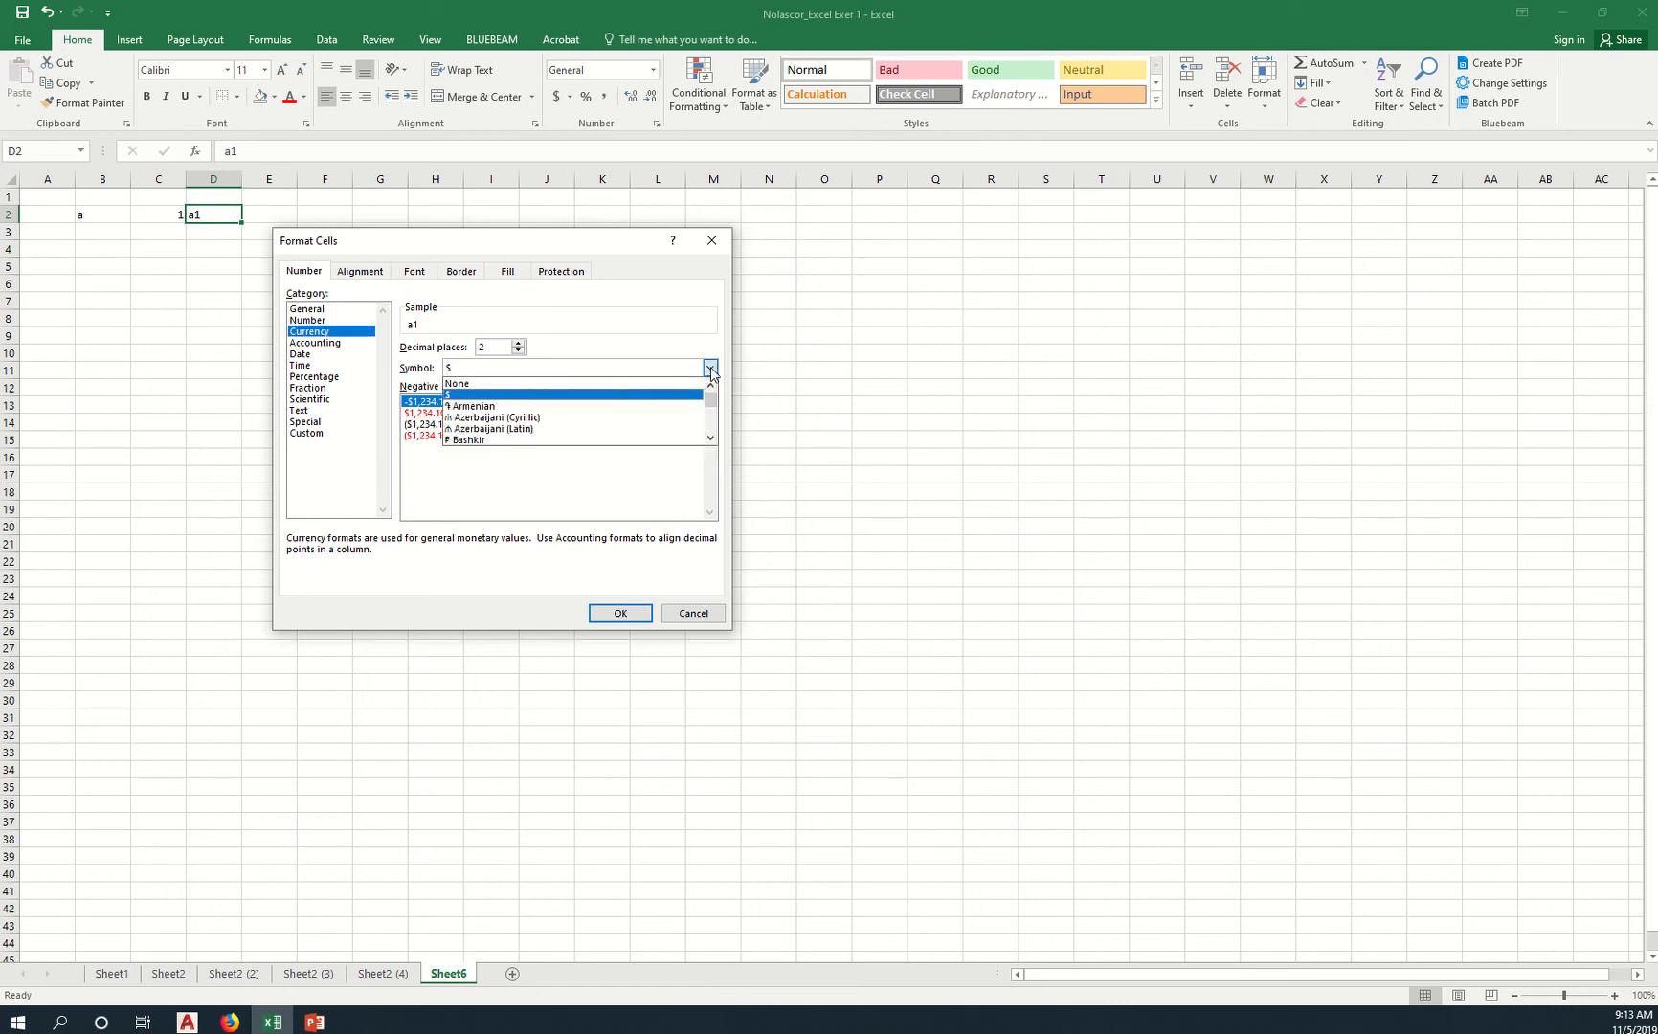
scroll(636, 418, "down", 5)
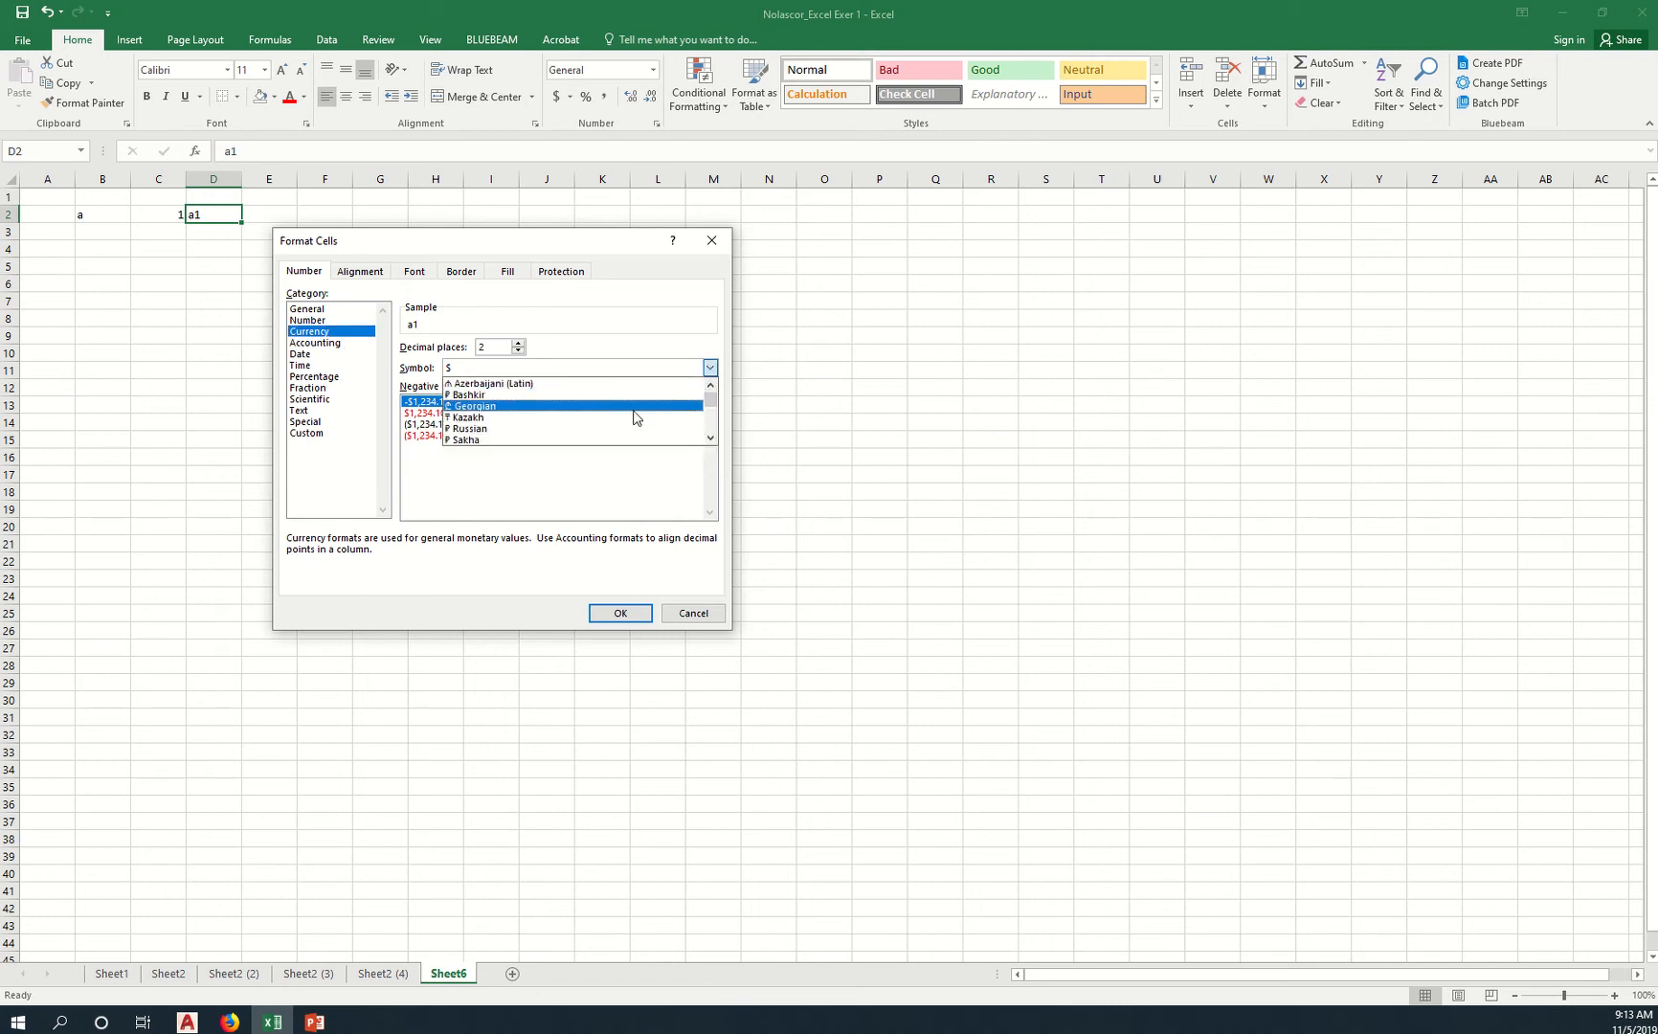
scroll(637, 418, "down", 8)
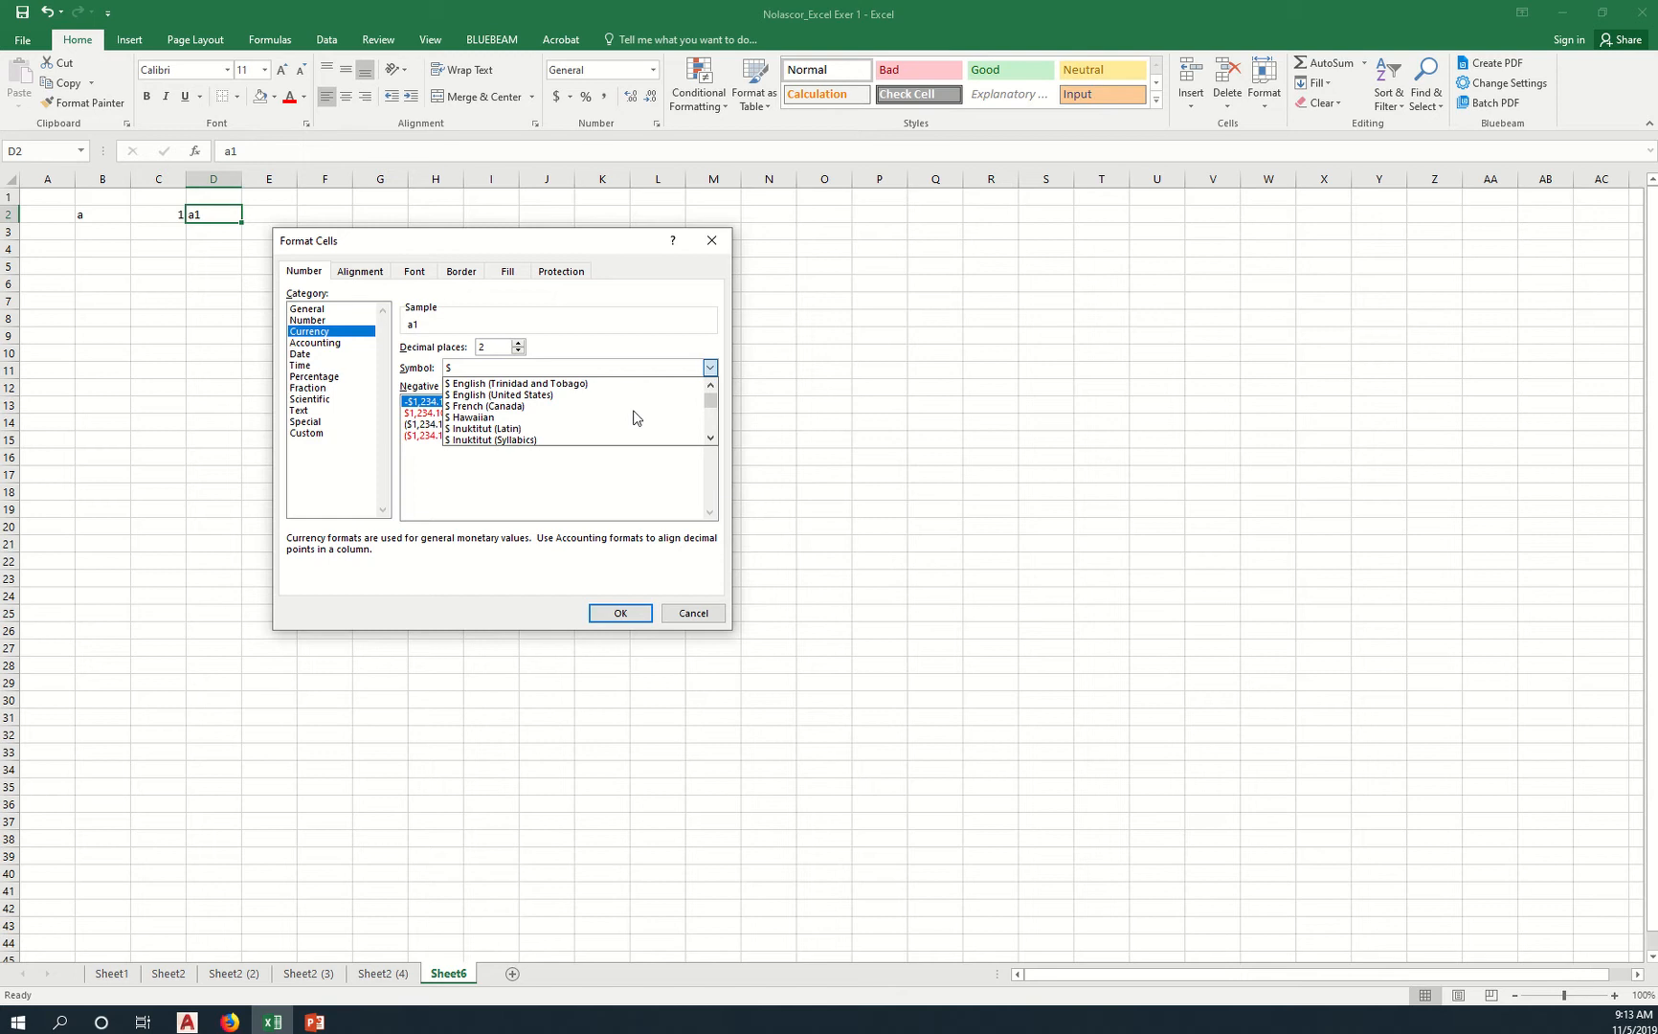
left_click(607, 350)
Review the remaining number format categories from Accounting to Custom and dismiss the cell formatting options without applying any.
left_click(347, 343)
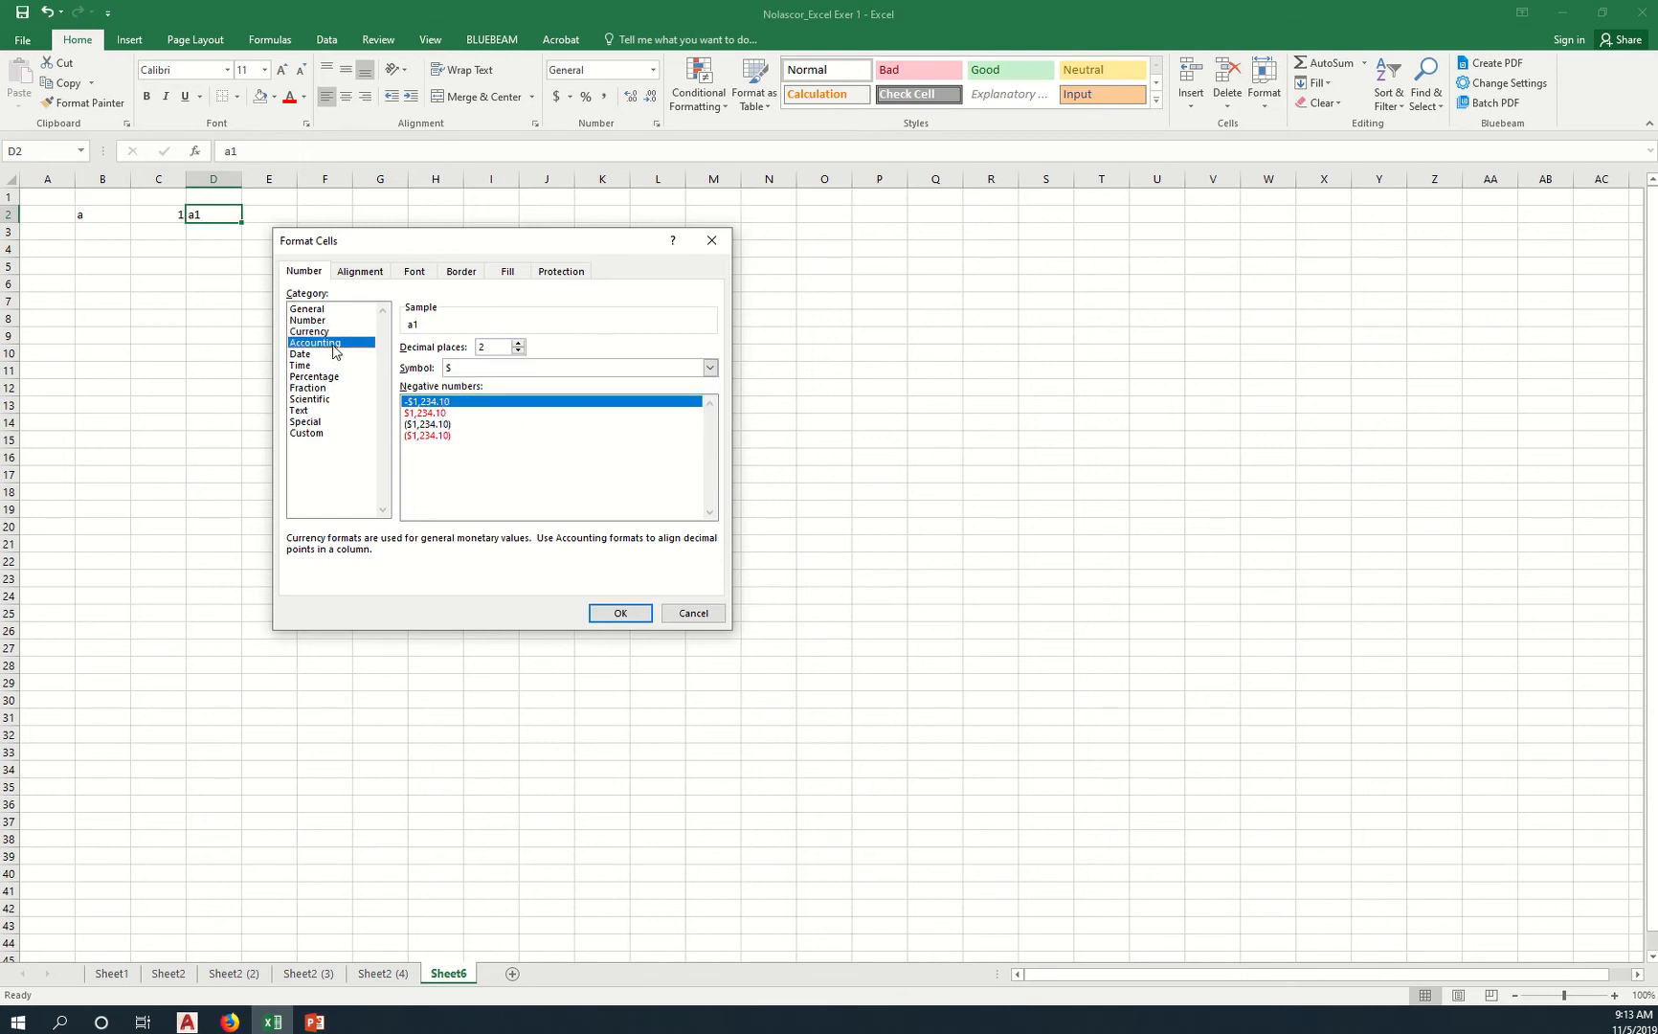
left_click(709, 369)
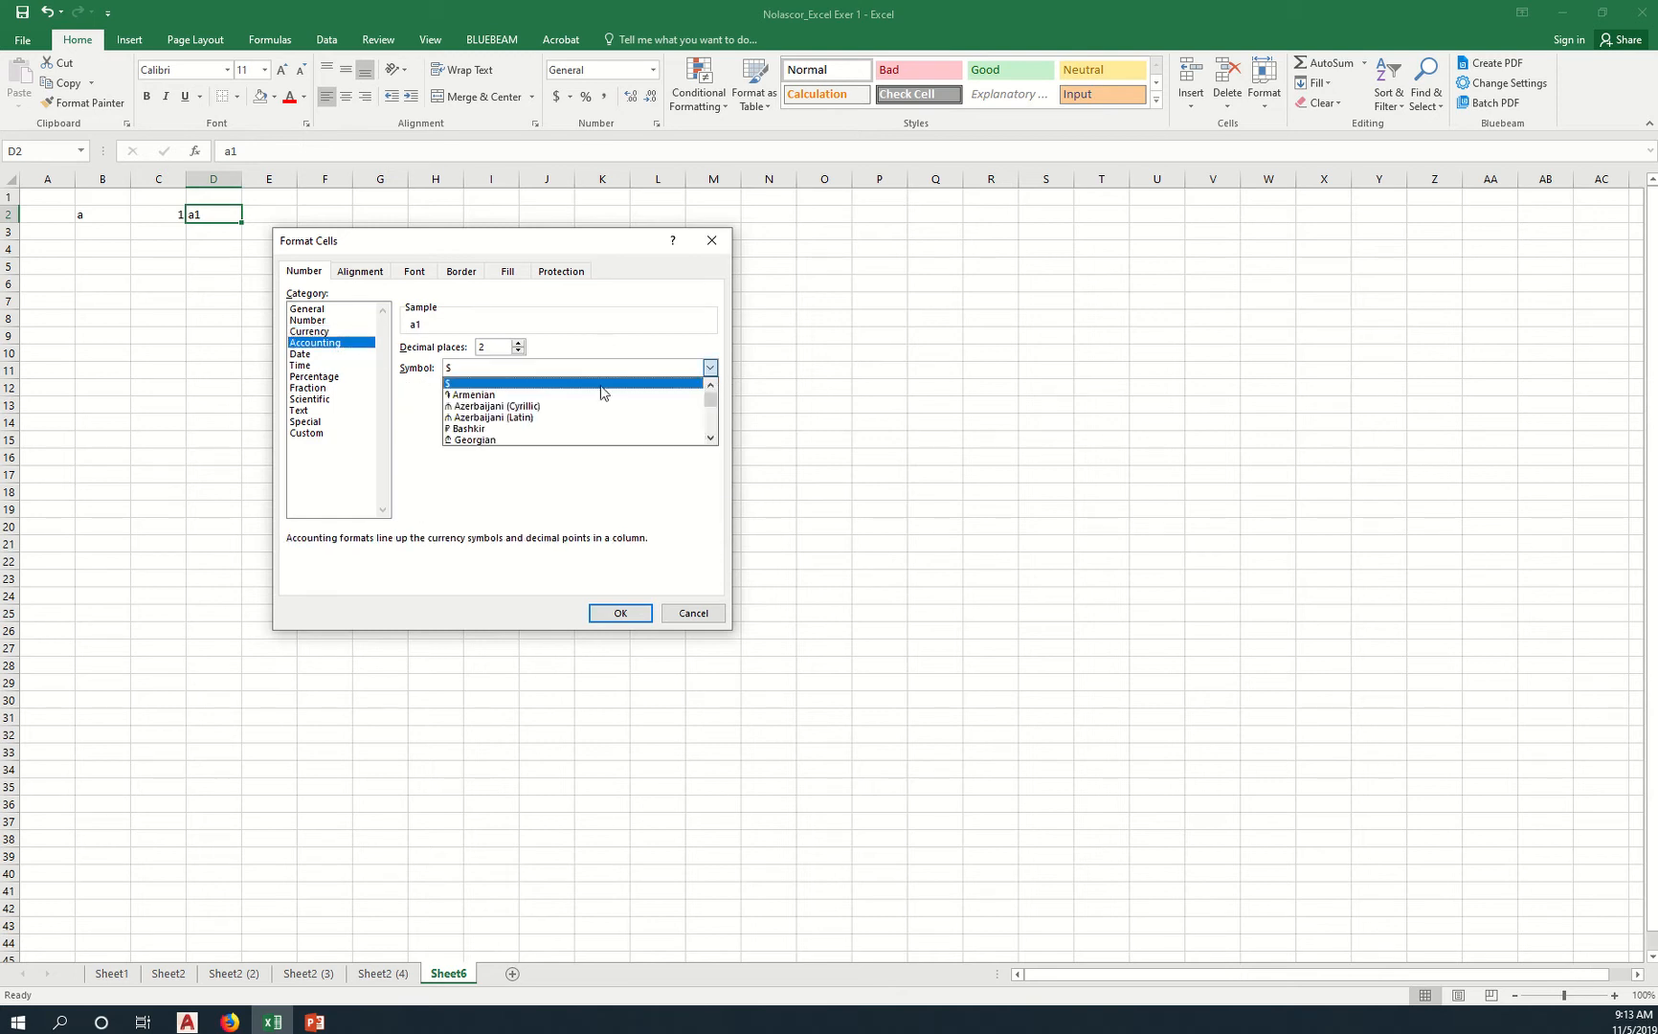
left_click(328, 354)
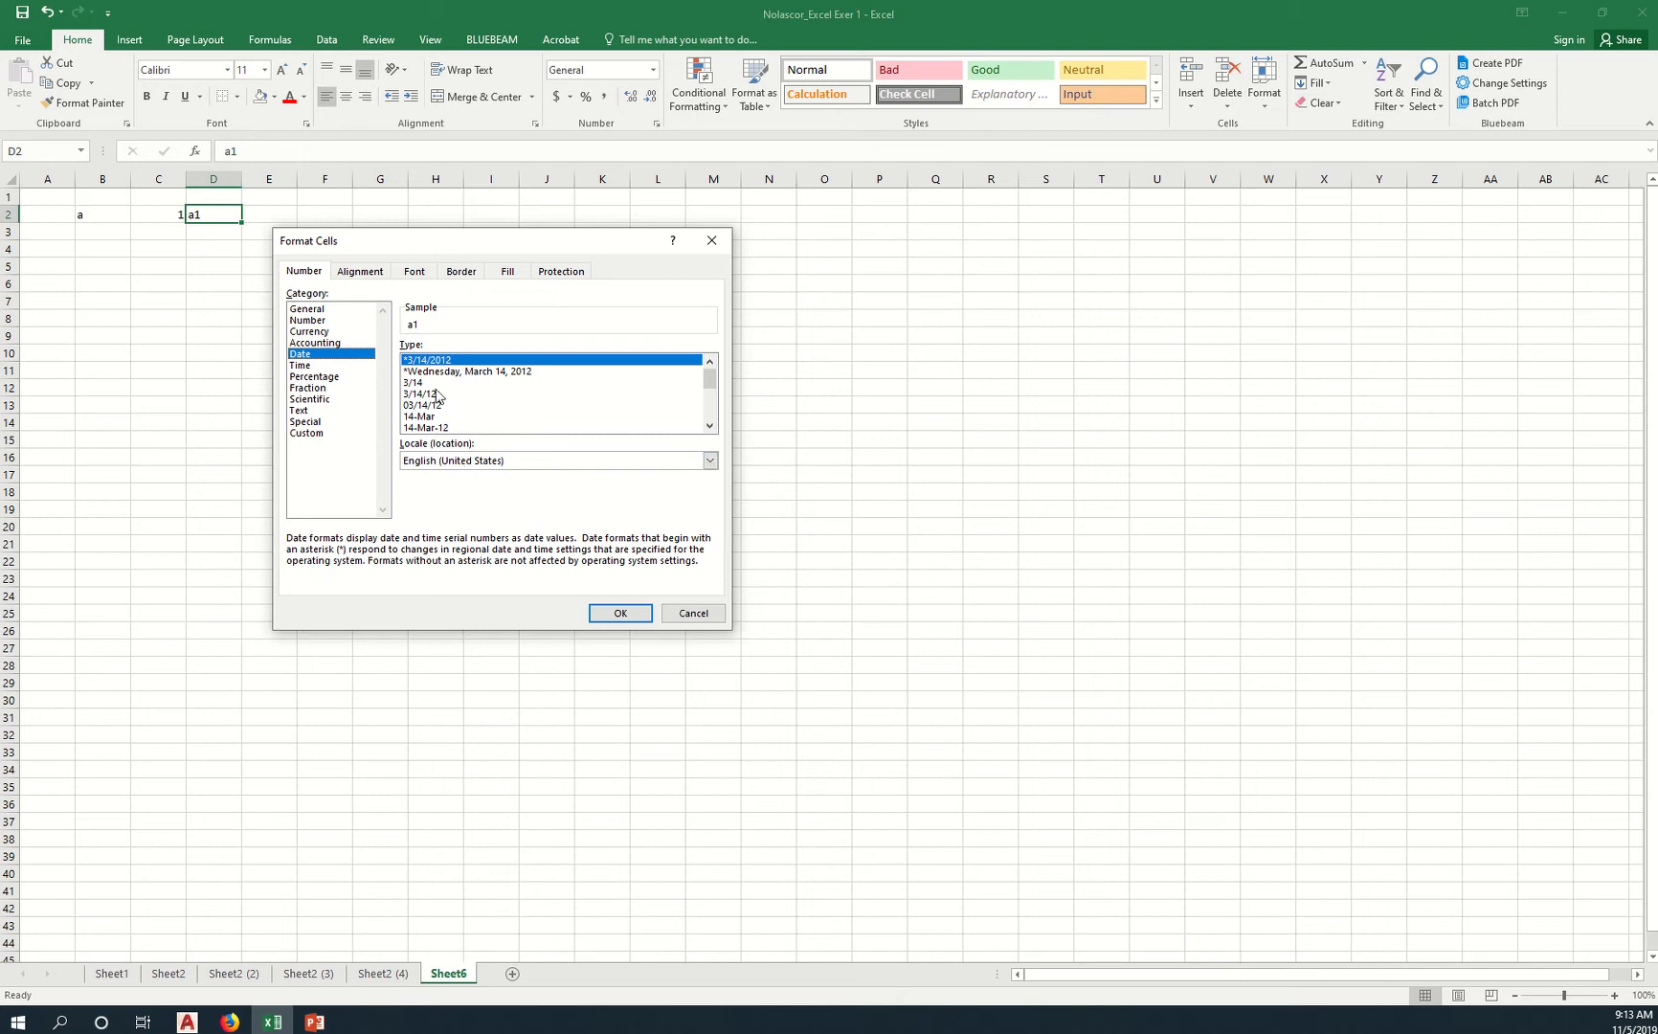
left_click(298, 366)
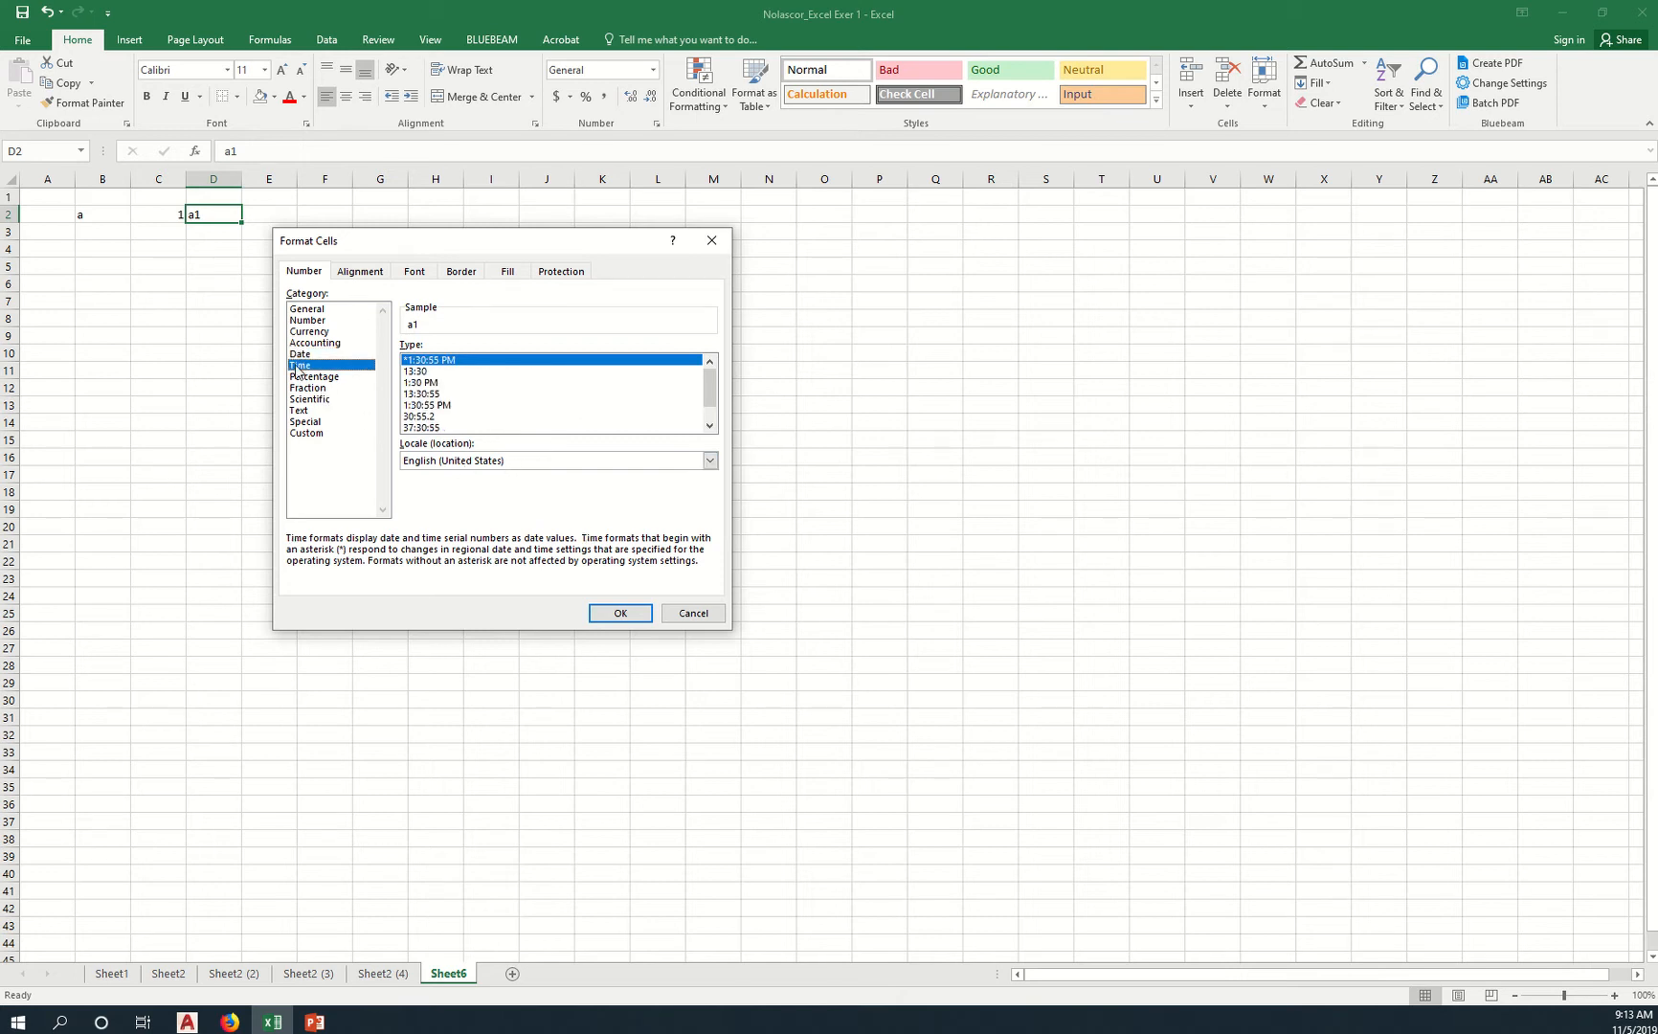
left_click(321, 378)
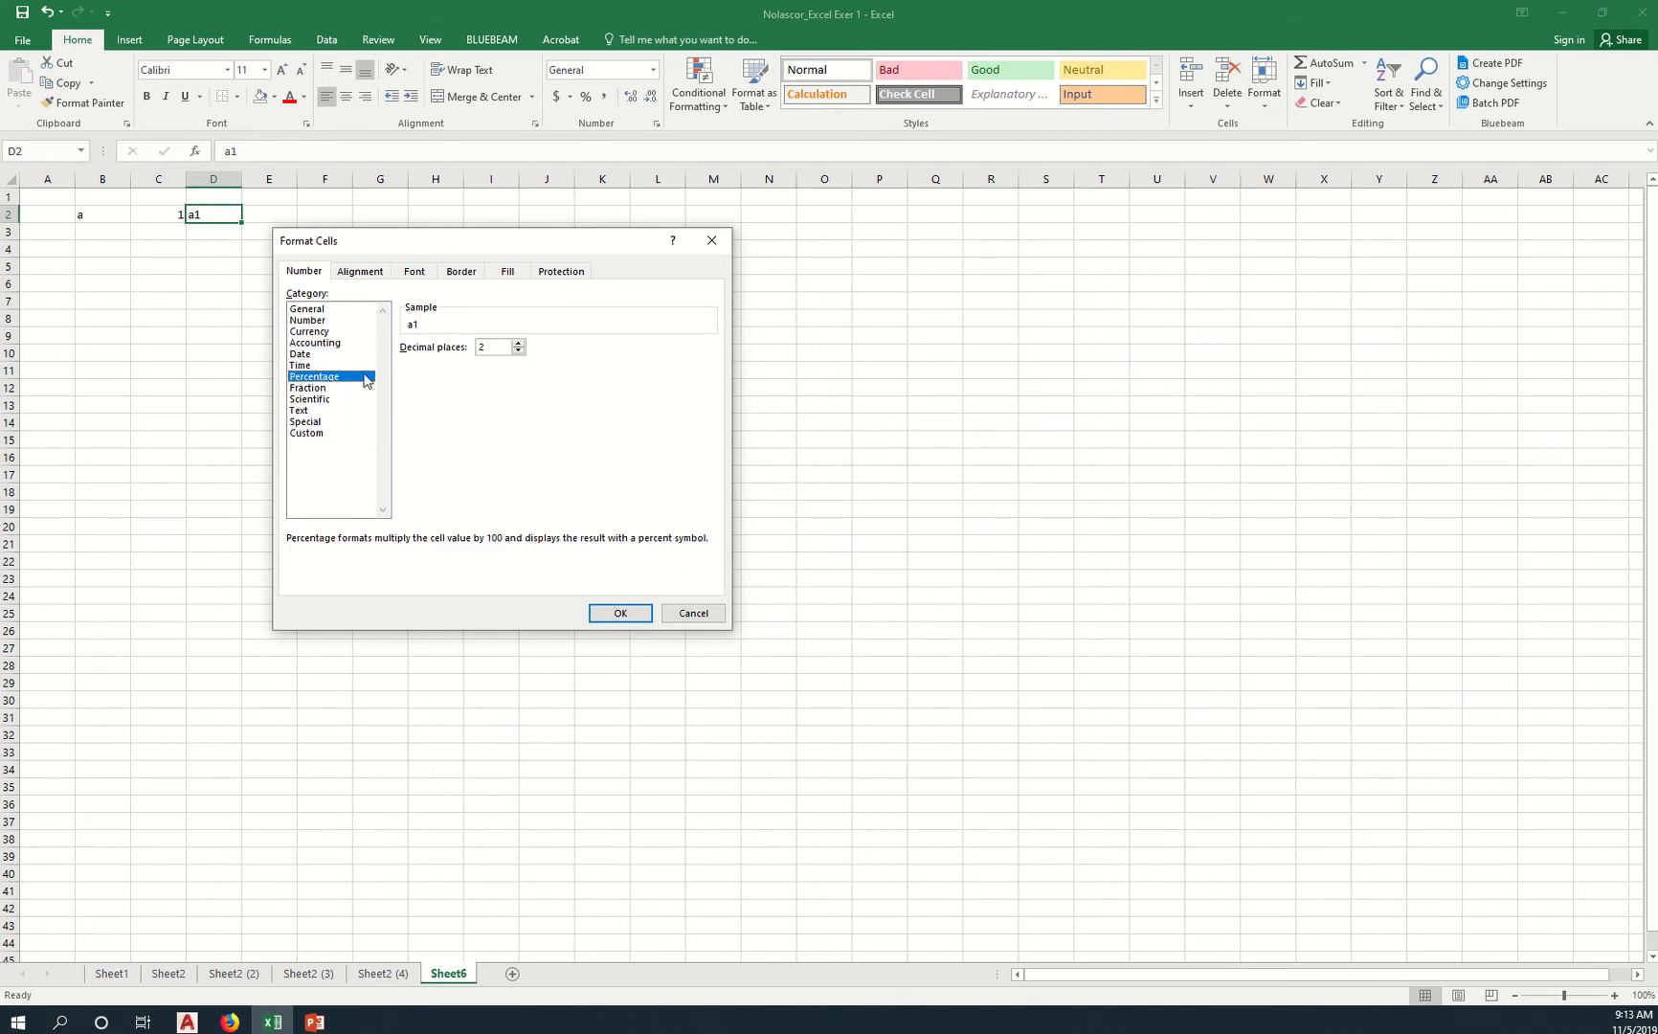
left_click(313, 388)
left_click(314, 400)
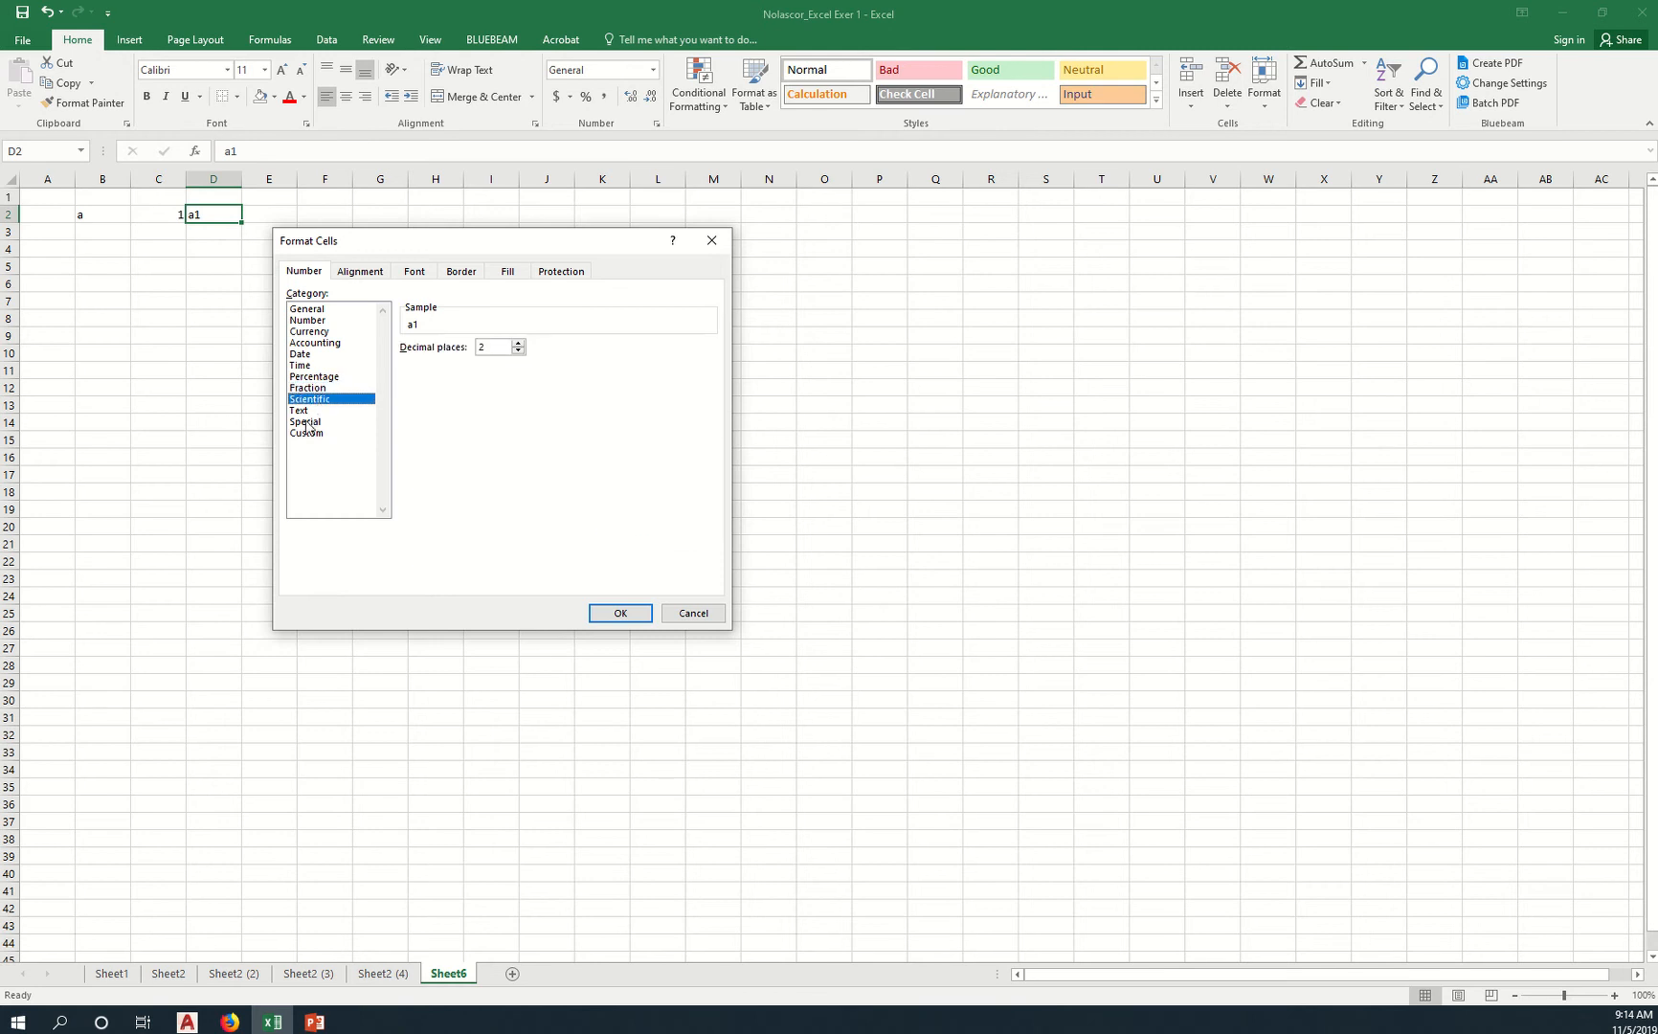
left_click(304, 411)
left_click(318, 422)
left_click(320, 437)
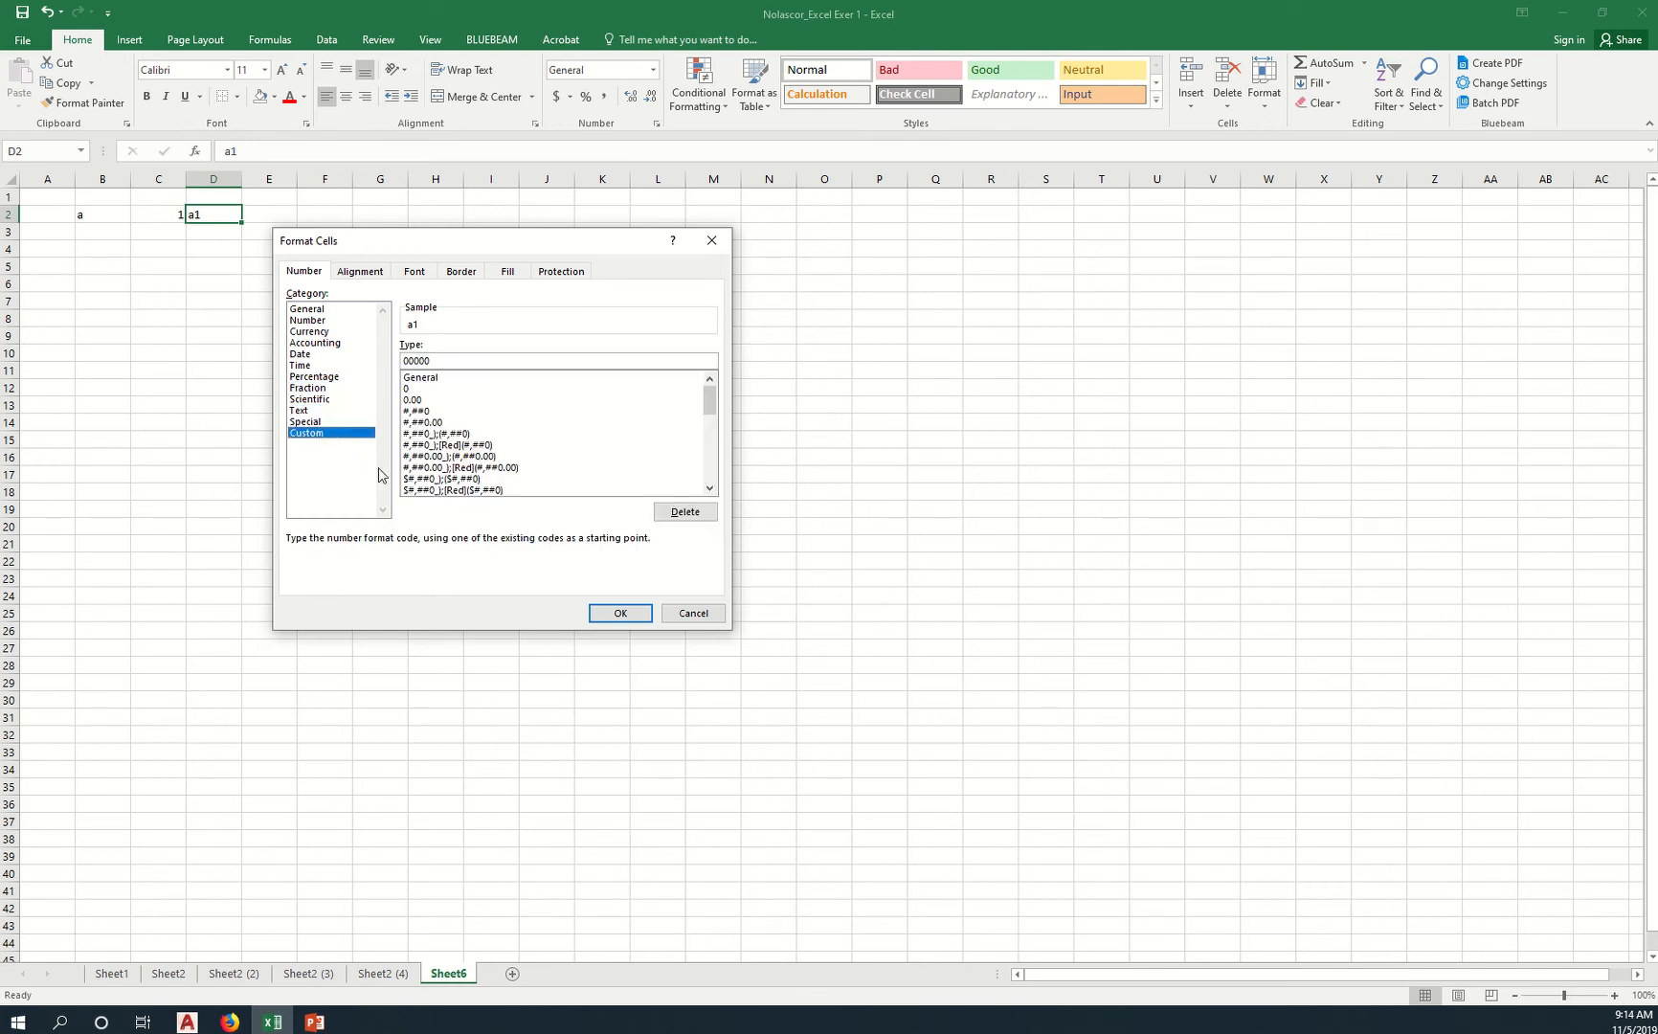
left_click(688, 610)
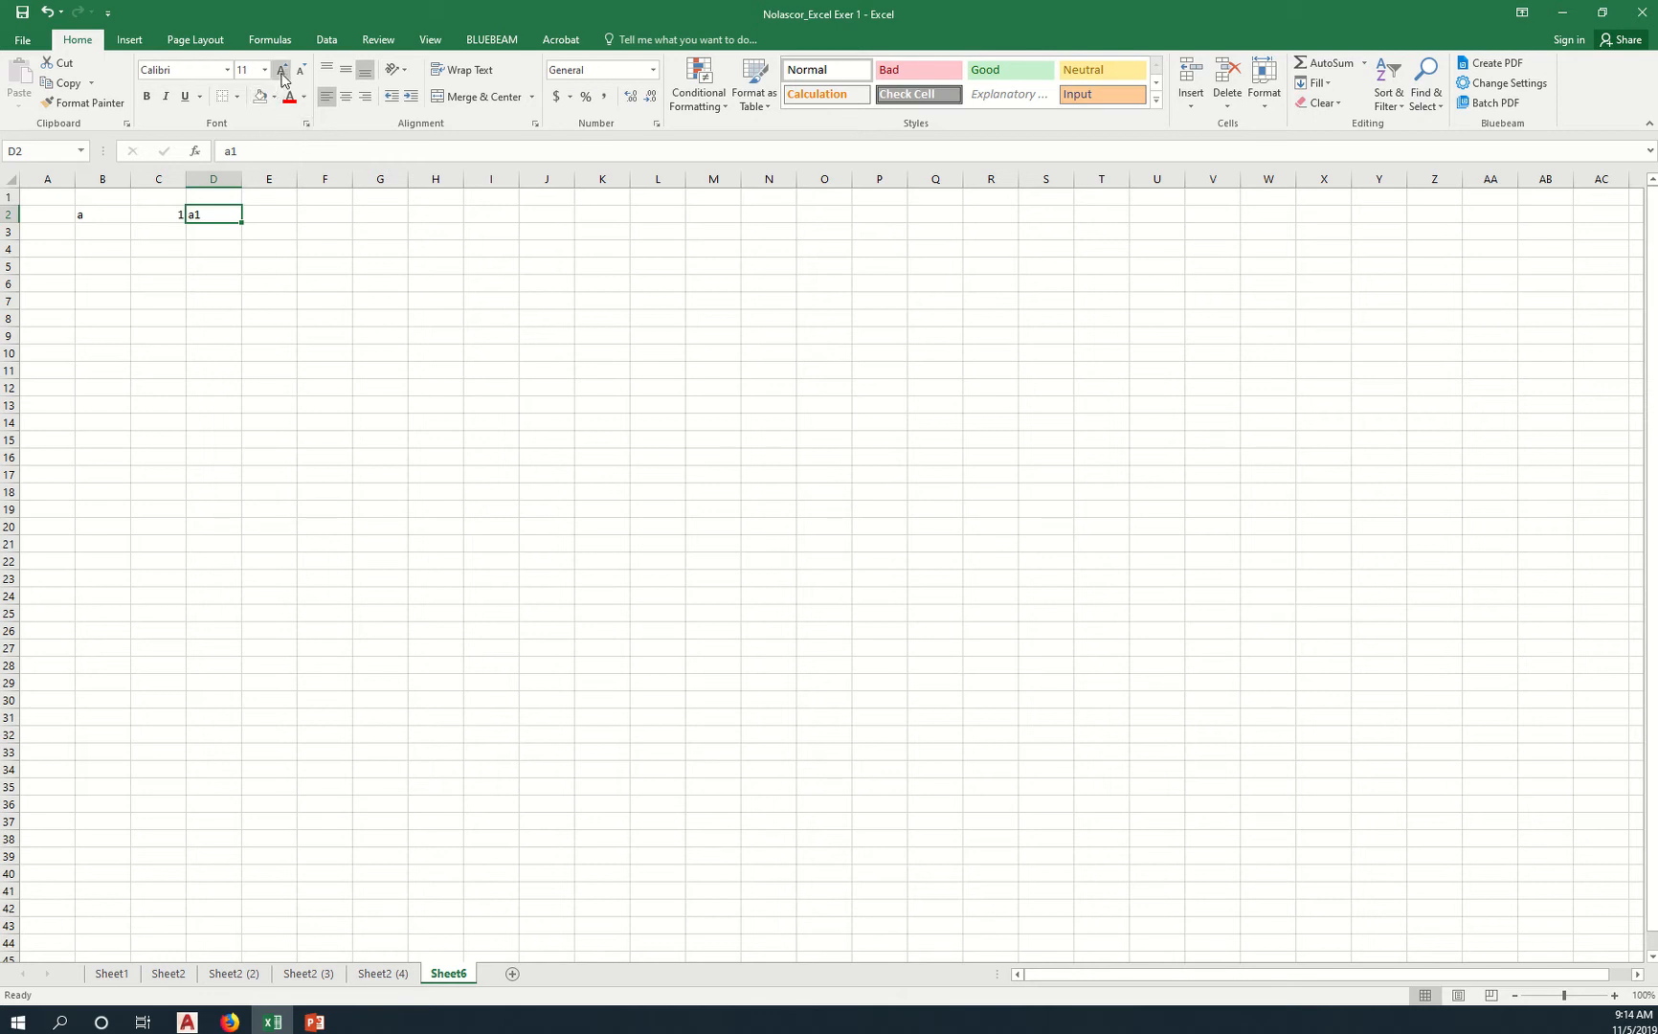
Examine the font, size, number format, alignment and orientation settings available for cell D2.
left_click(186, 69)
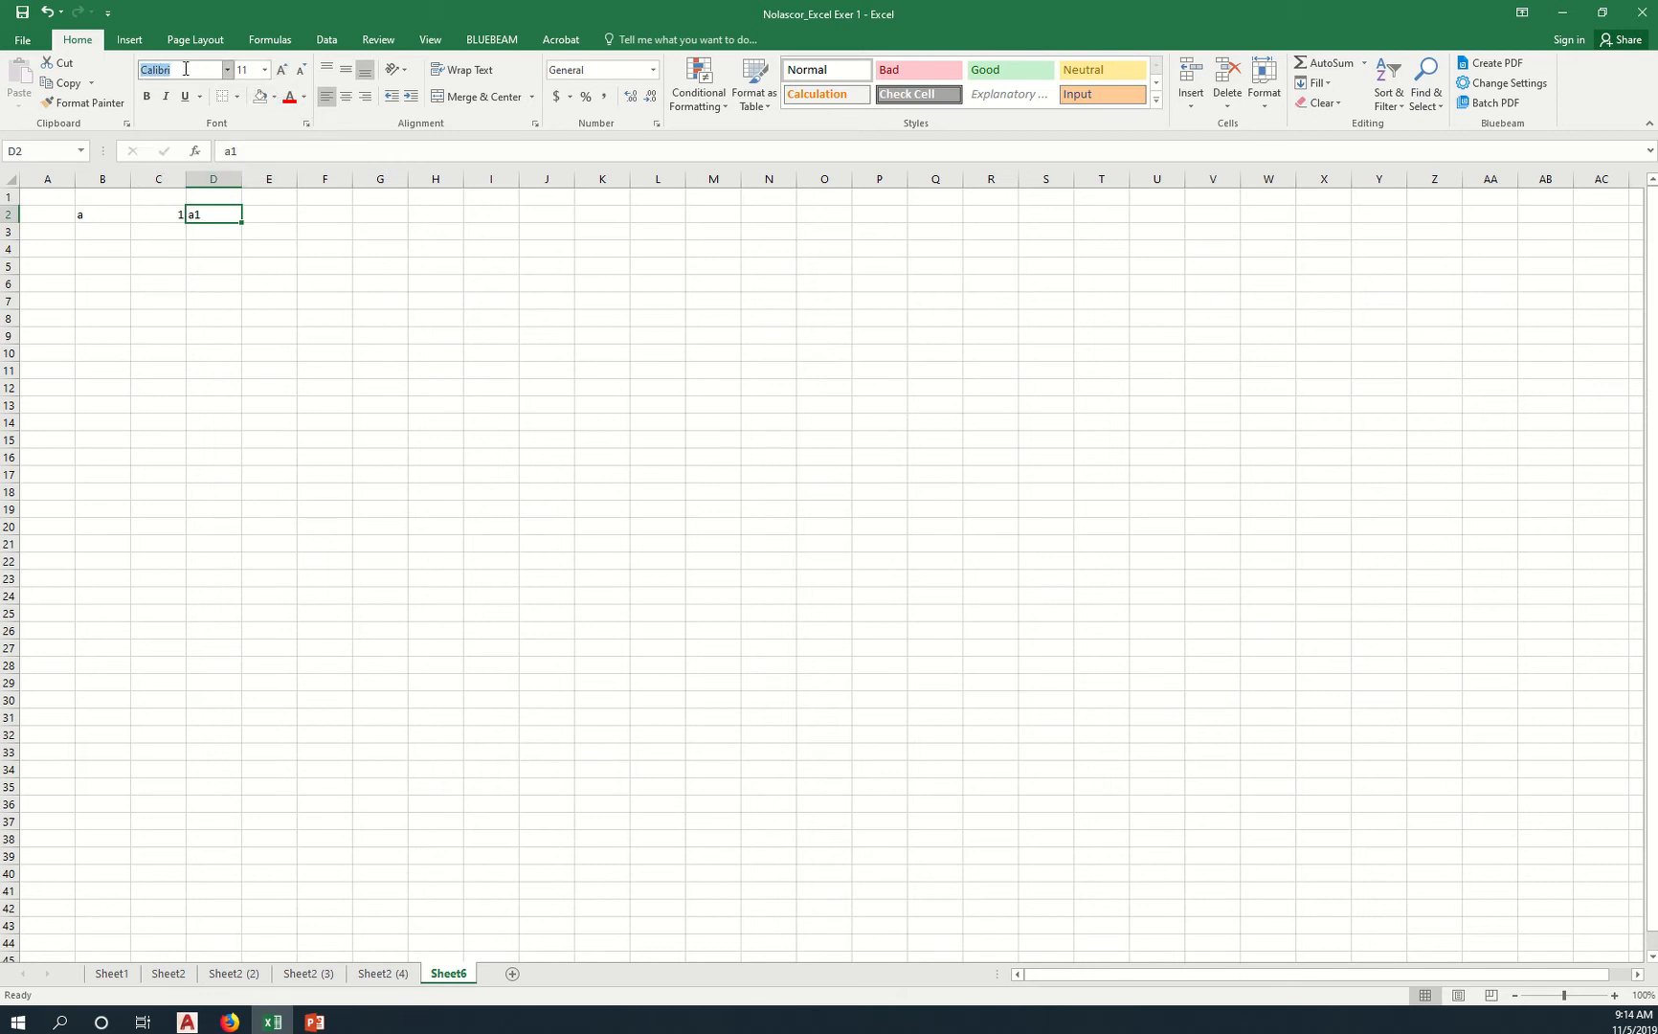
left_click(250, 73)
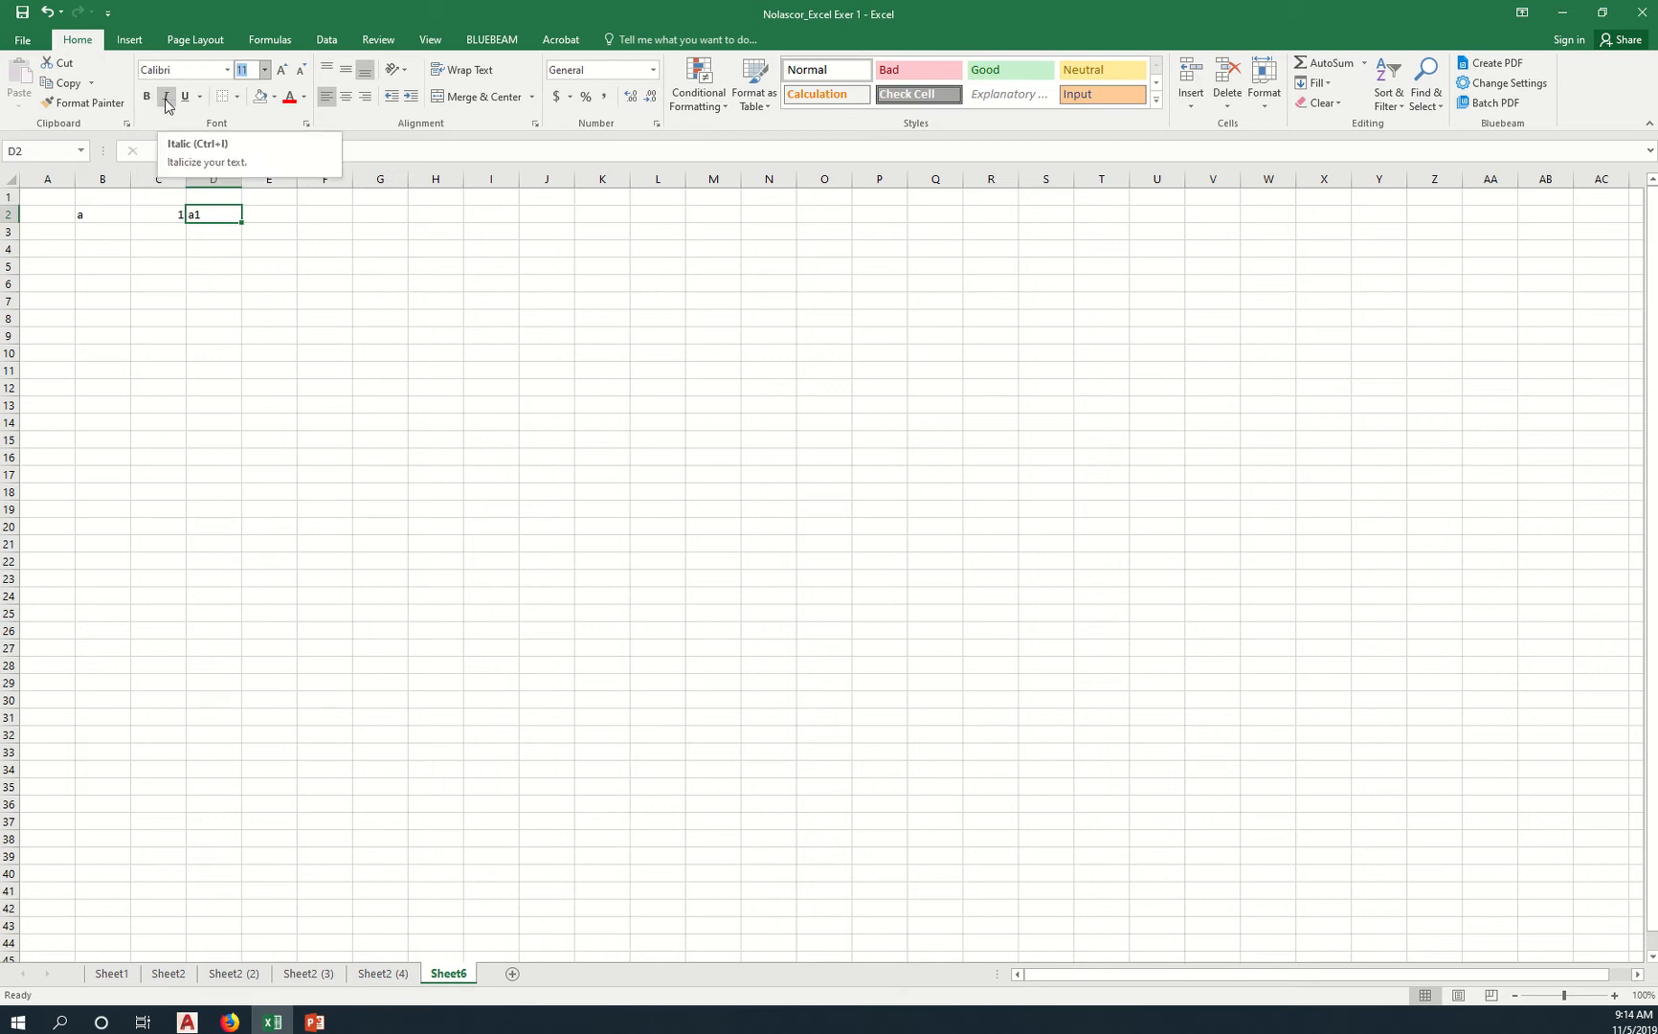
left_click(306, 124)
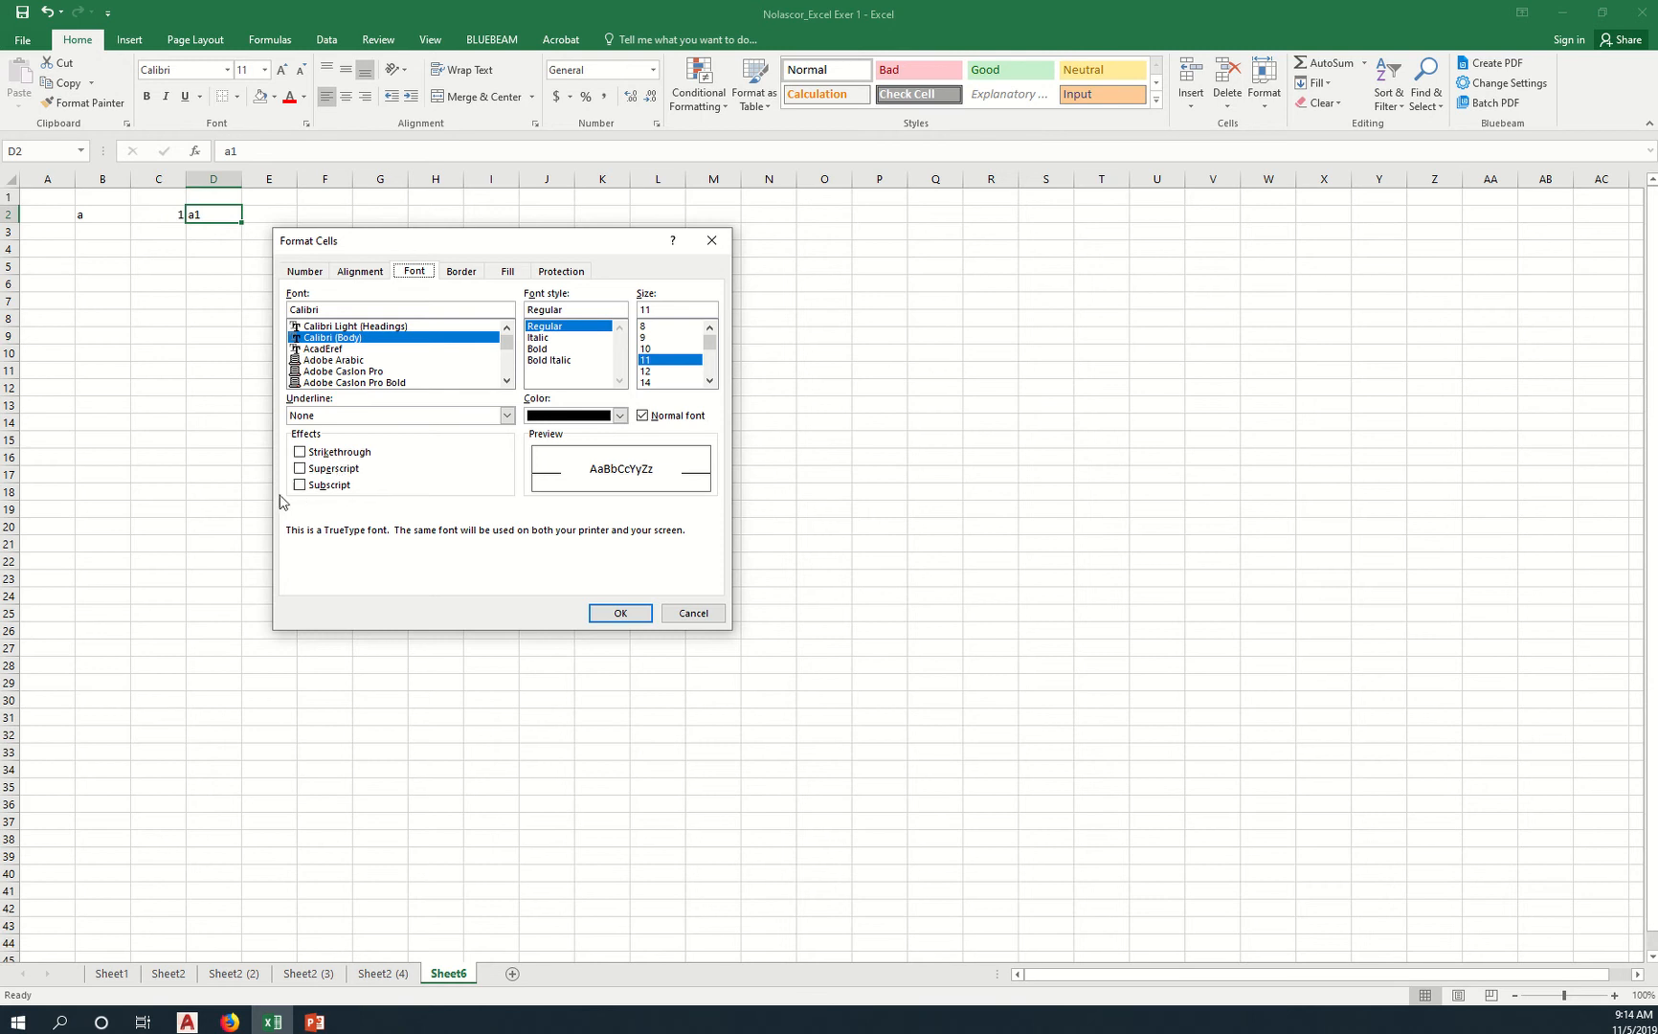
left_click(359, 272)
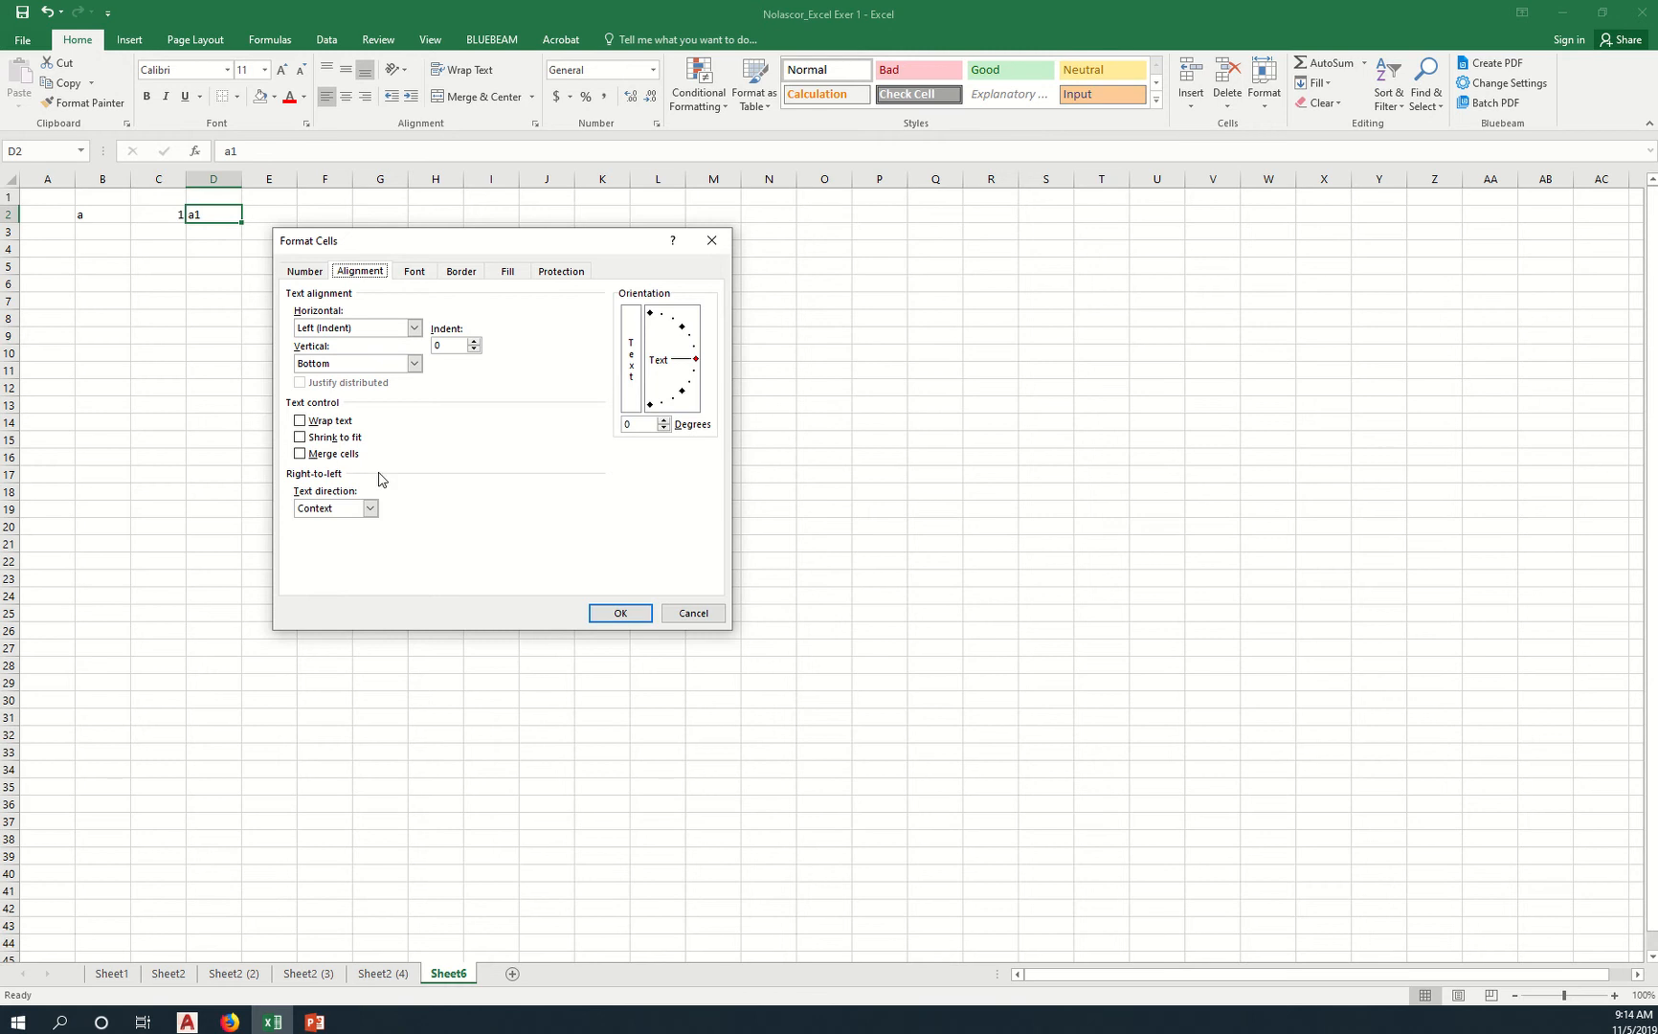
left_click(303, 273)
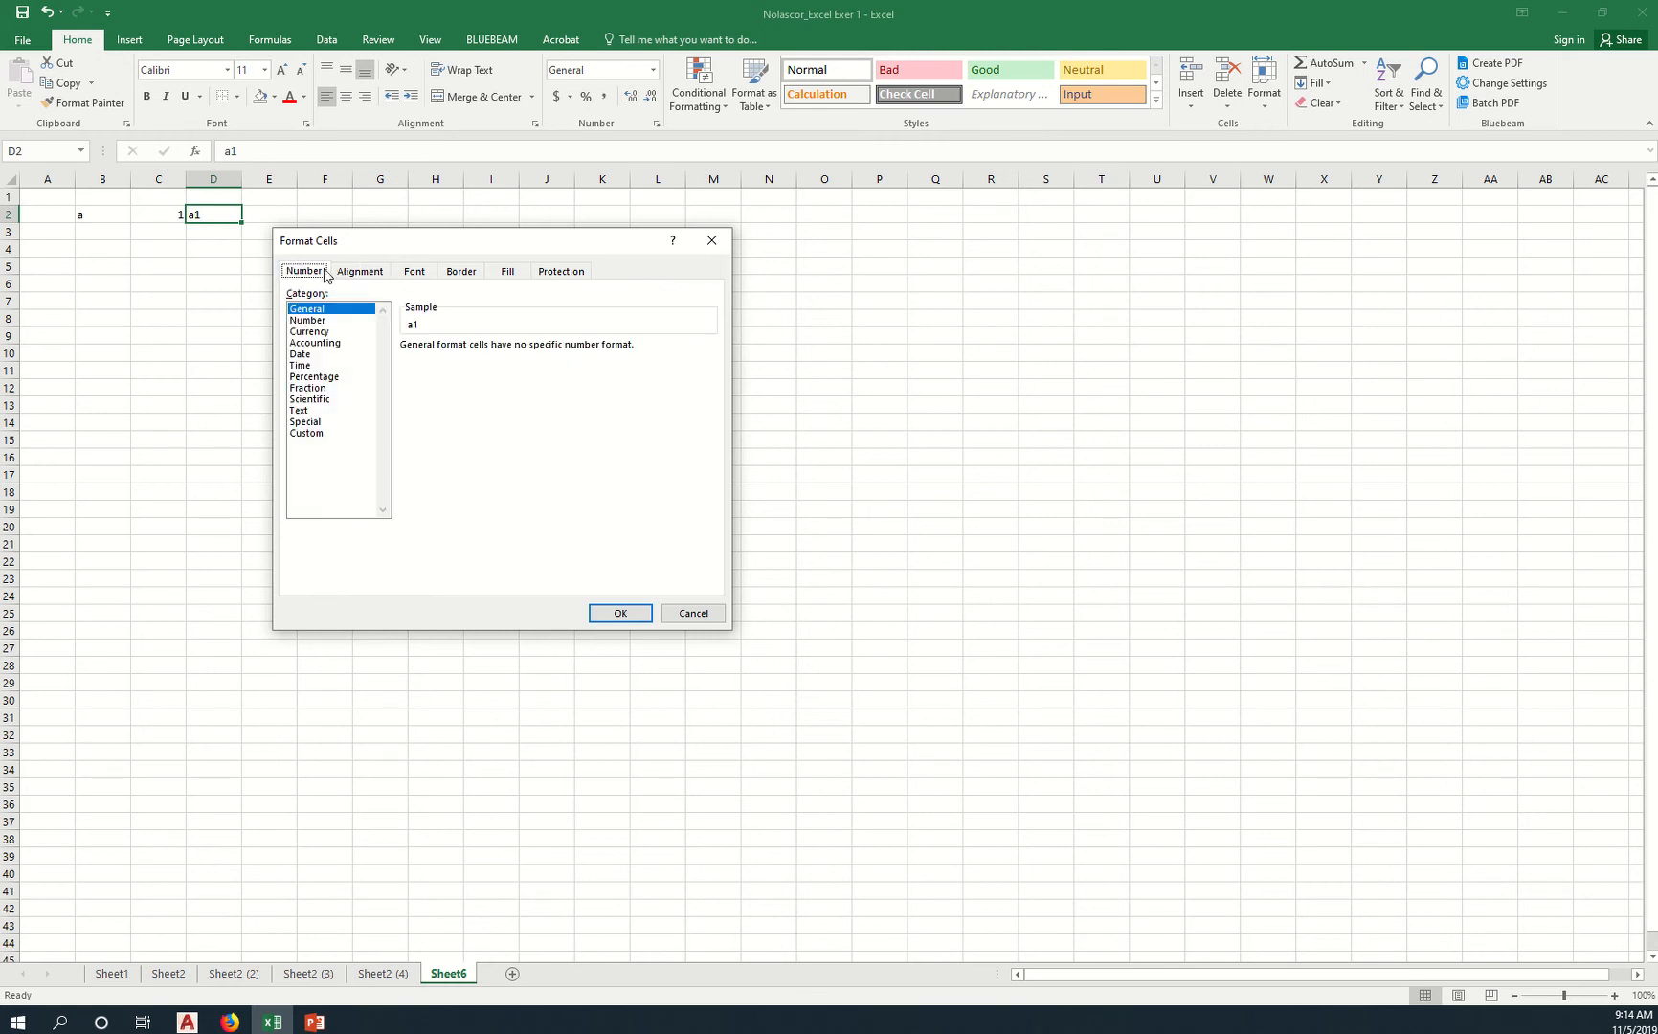
left_click(345, 272)
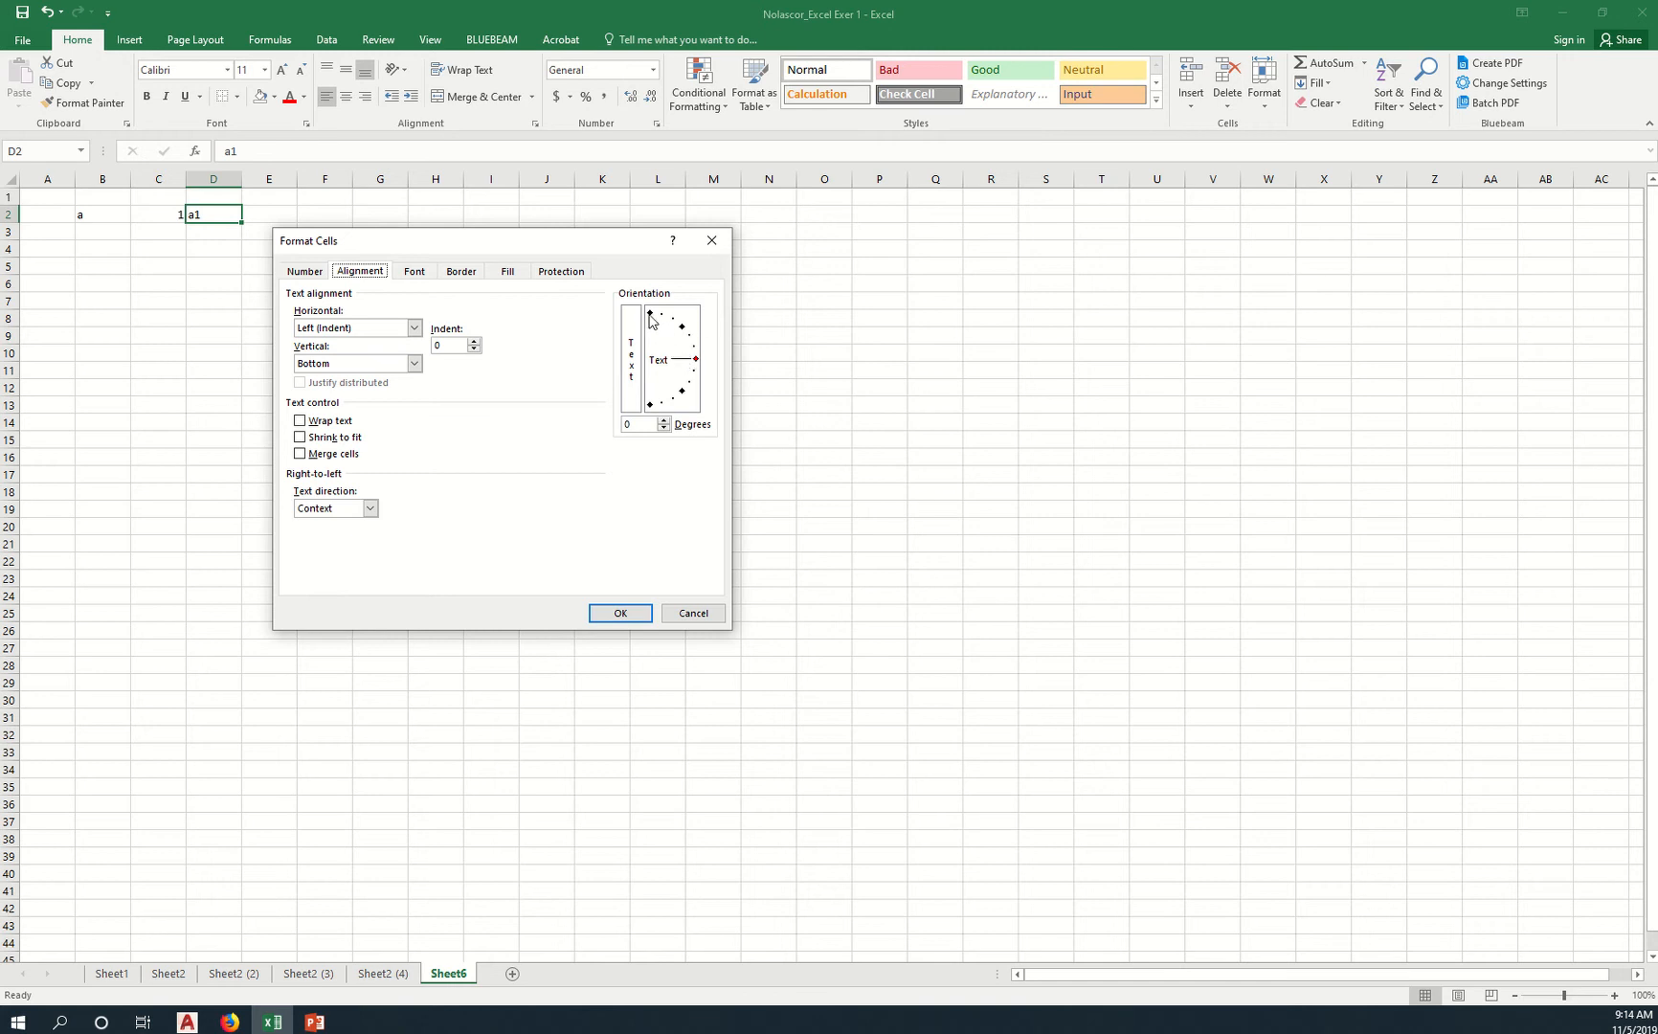
left_click(640, 425)
left_click(418, 273)
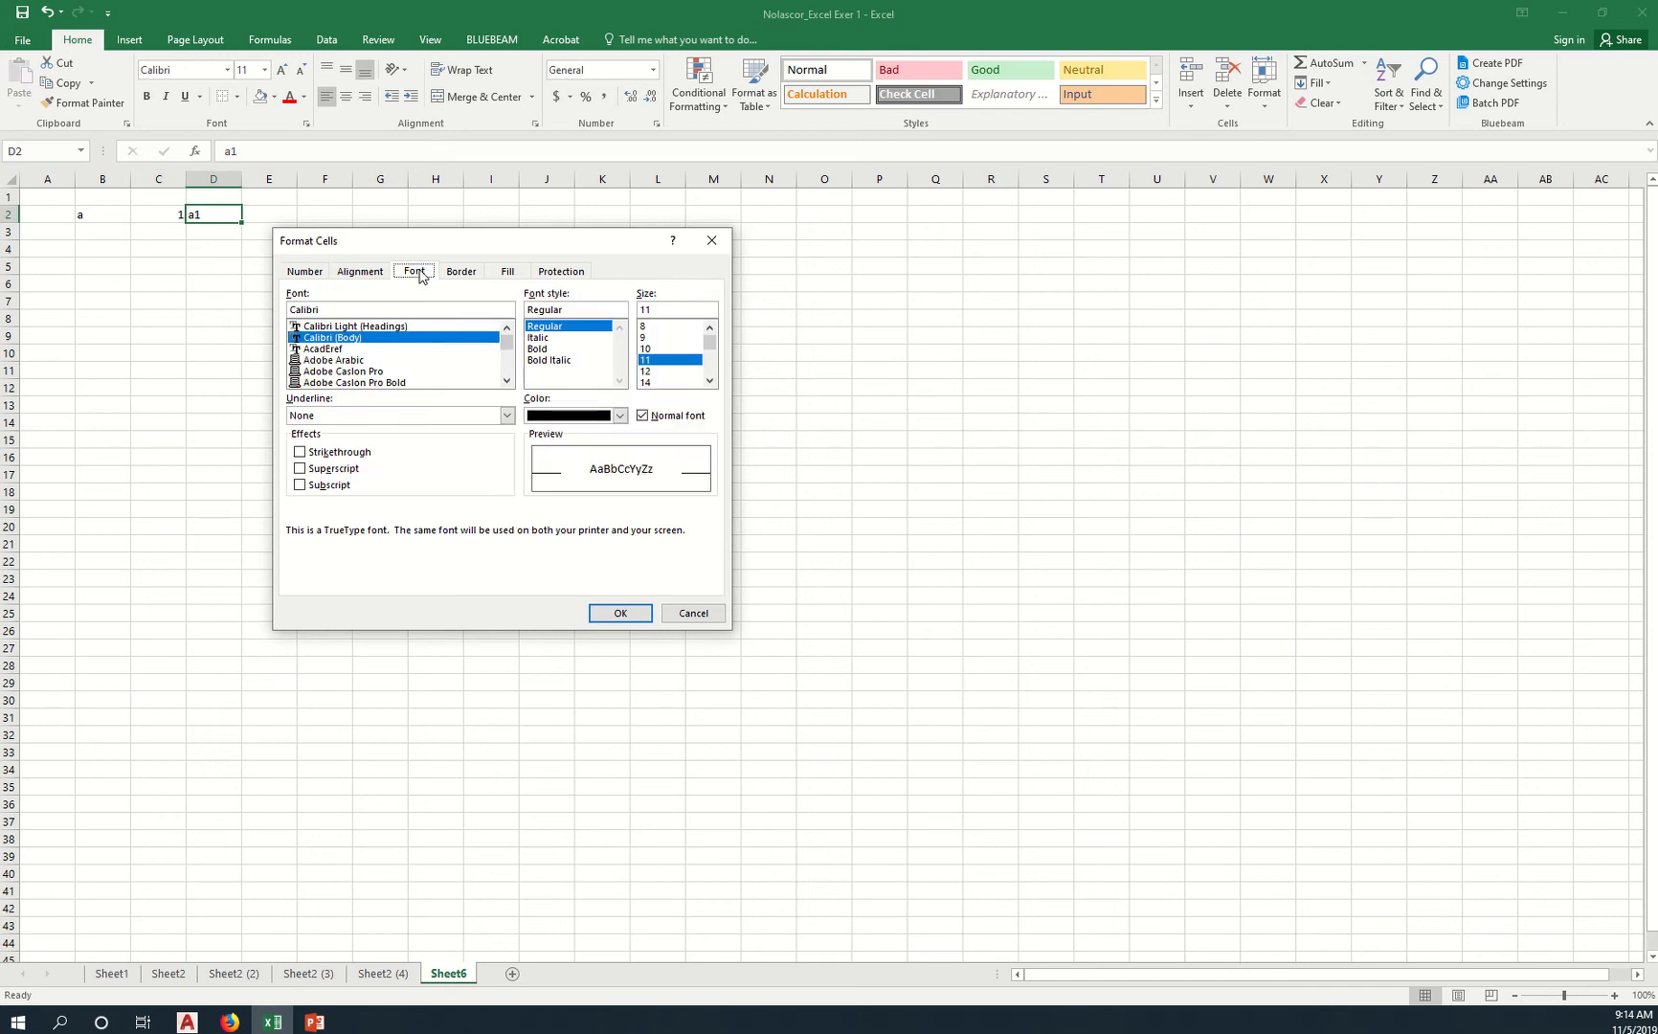
Review the border options for cell D2 in the cell formatting settings and the preset border list, applying none.
left_click(456, 273)
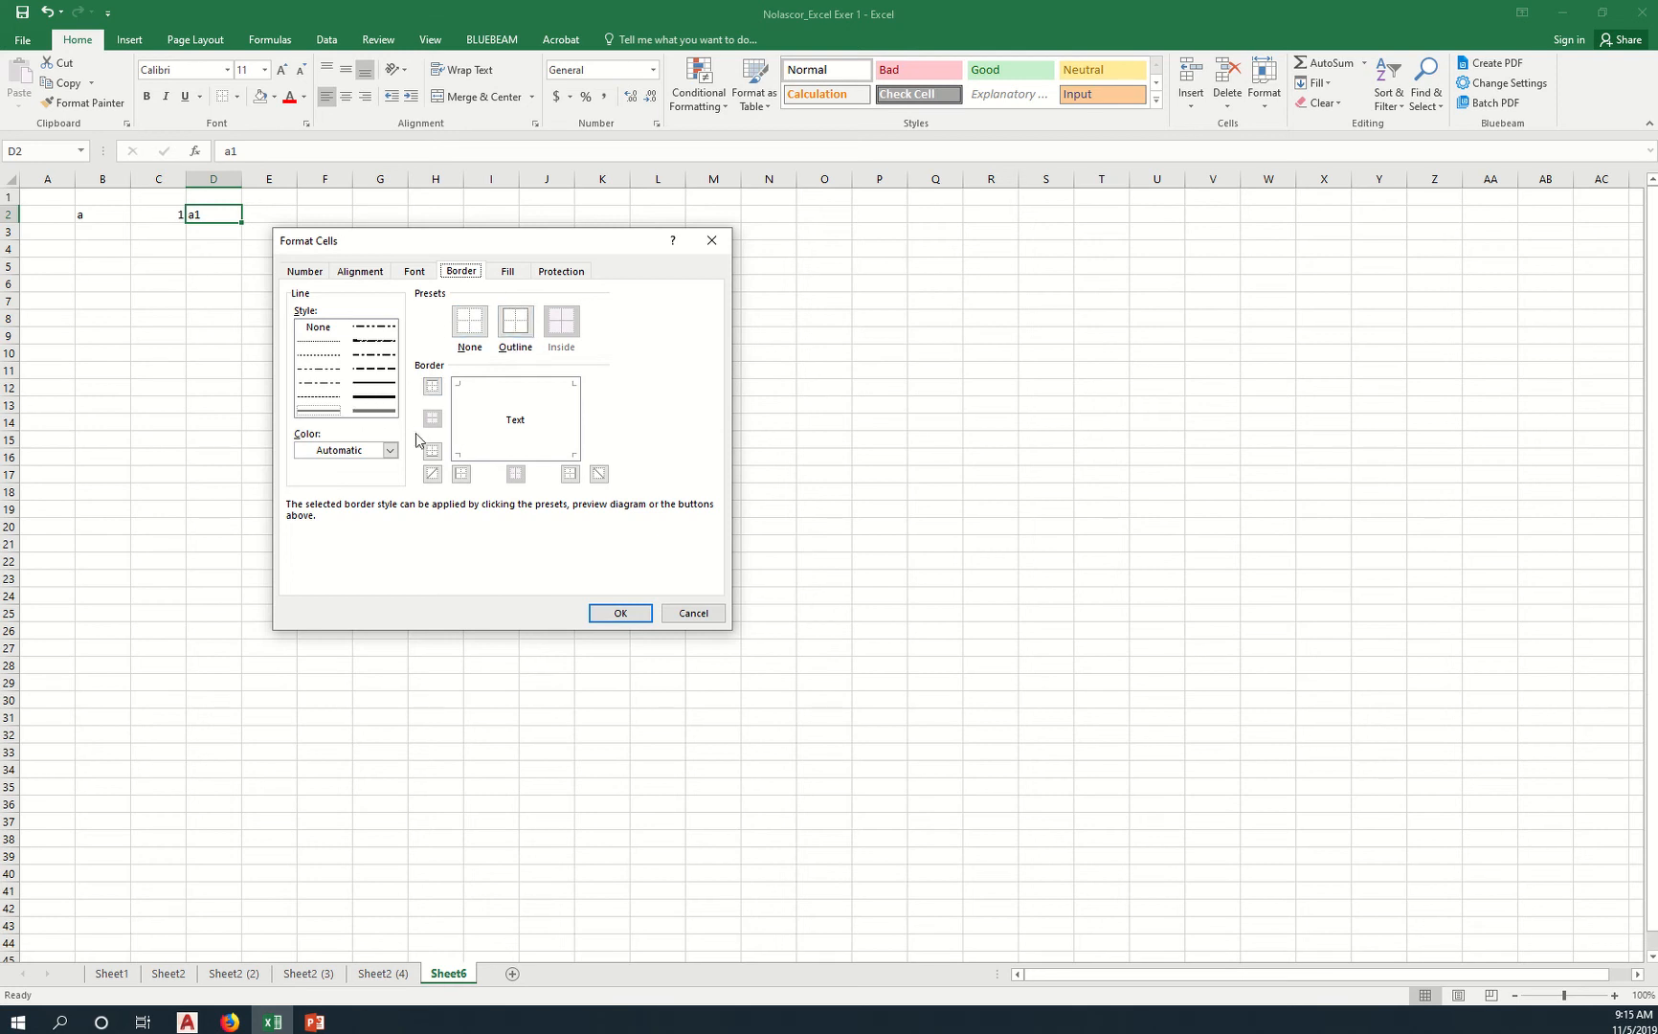
left_click(690, 615)
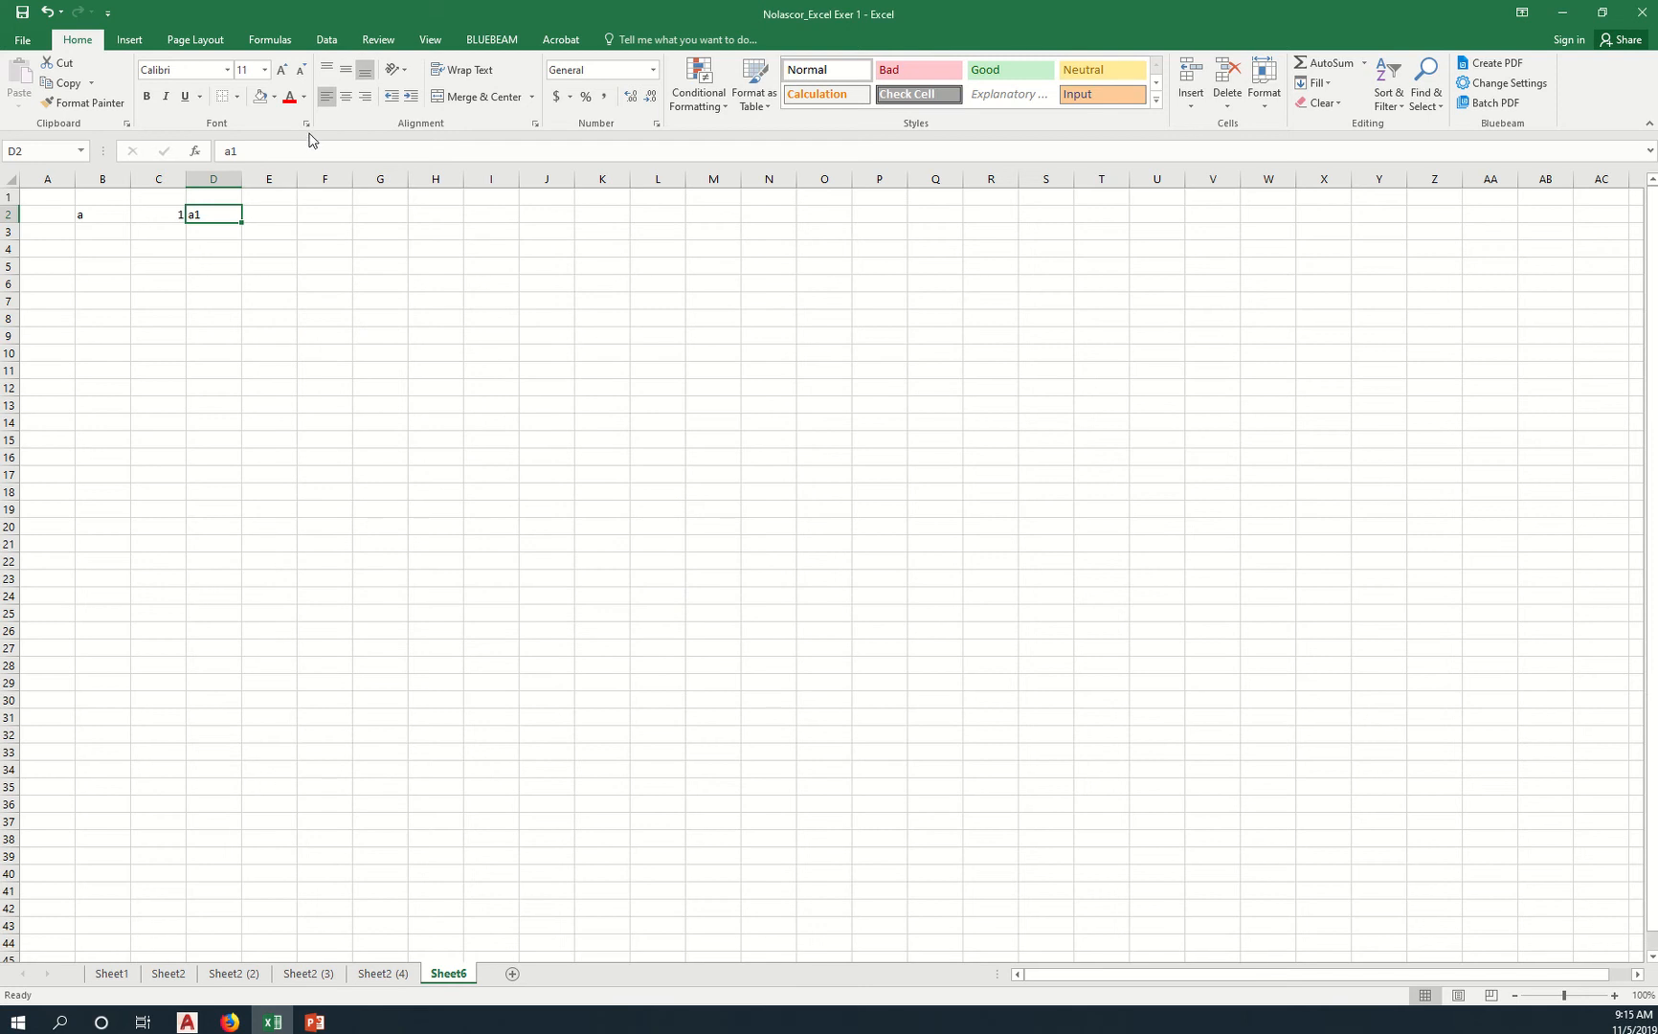
left_click(237, 97)
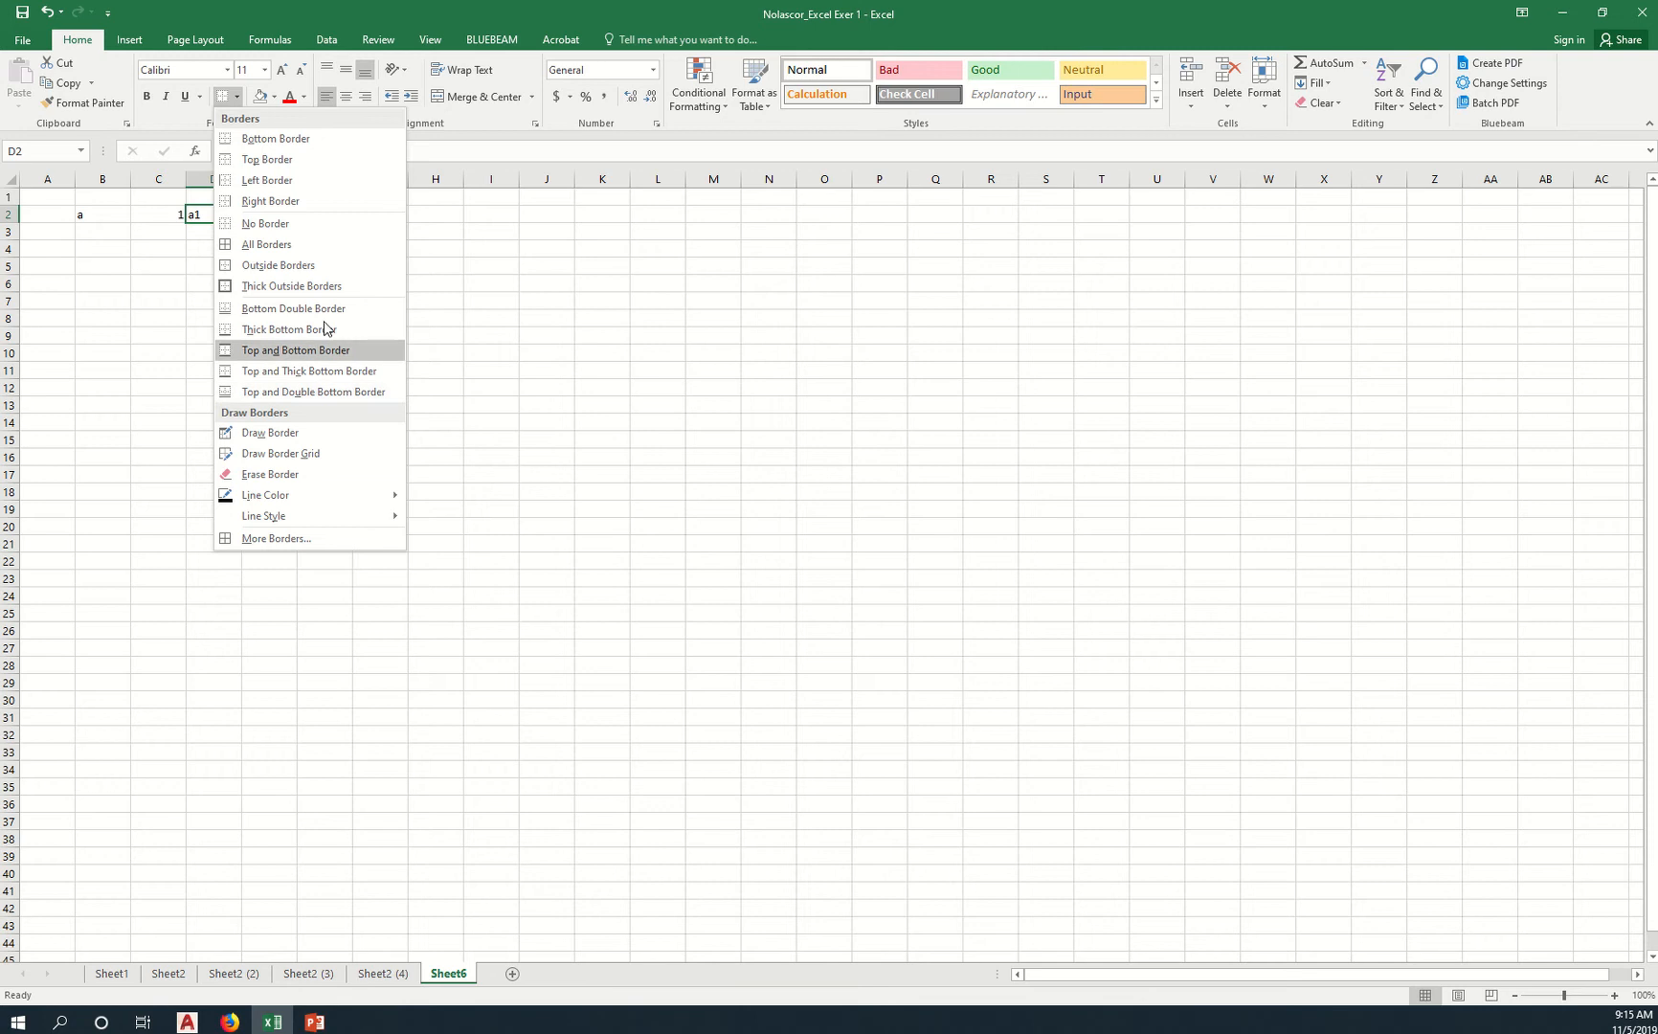
left_click(479, 321)
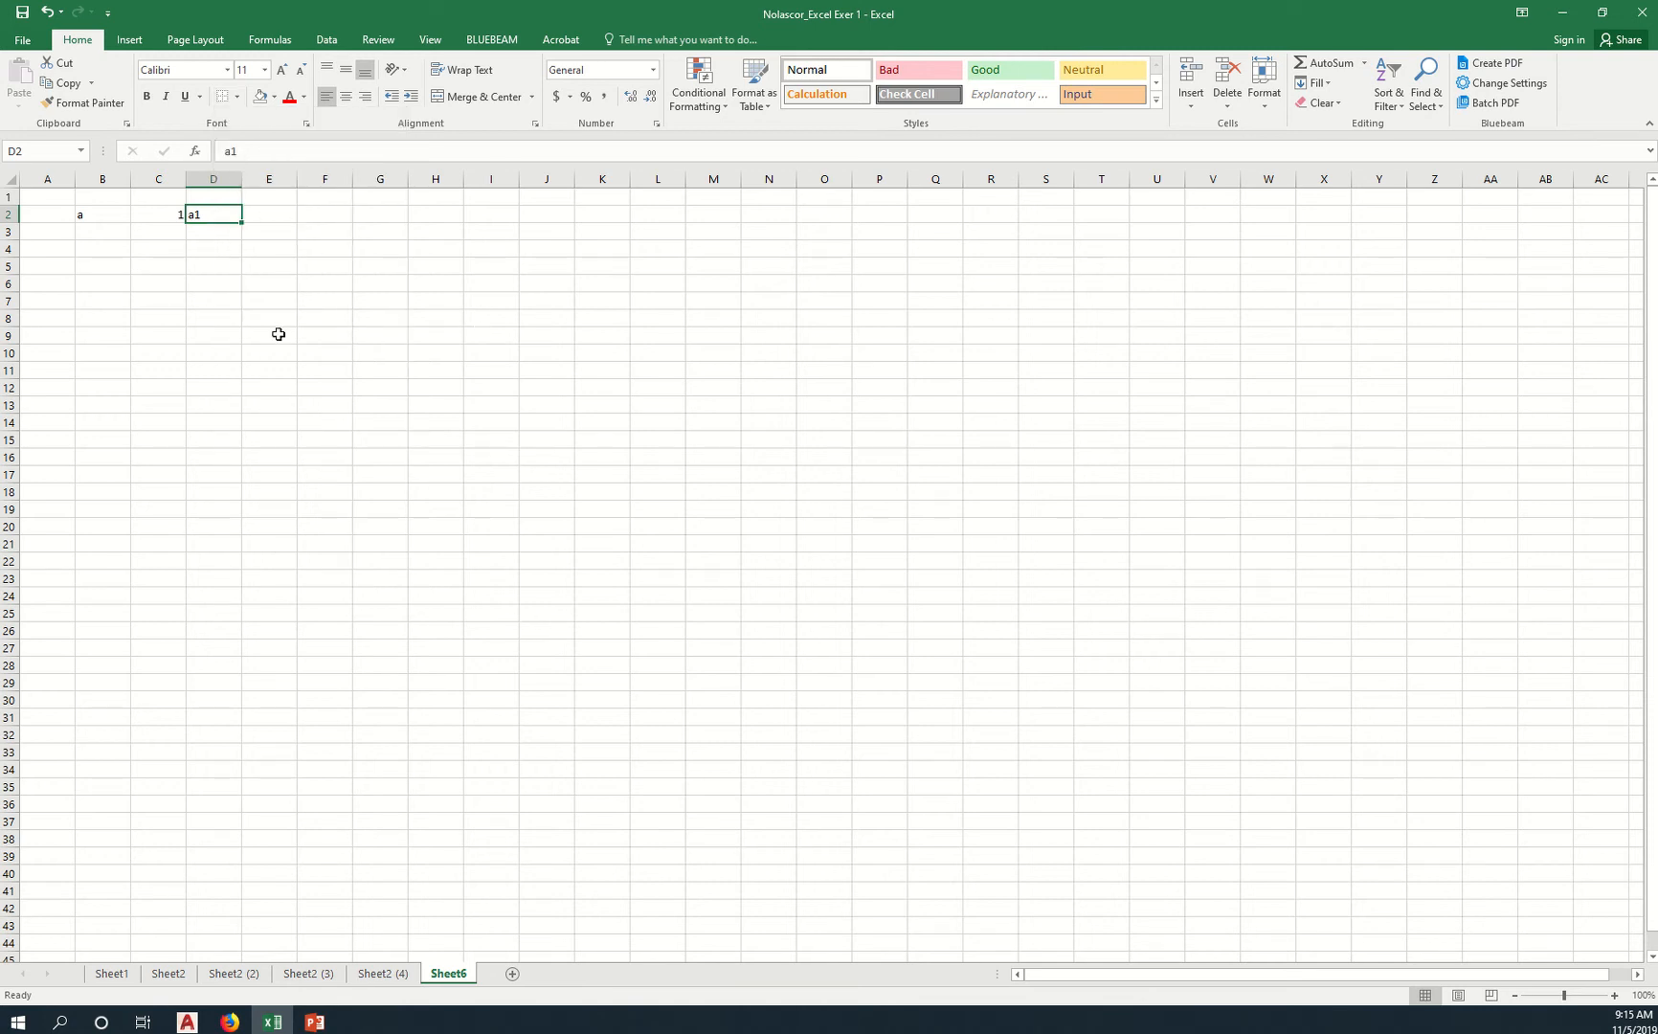
Clear the sample contents of cells B2 to D2.
left_click_drag(105, 213, 197, 214)
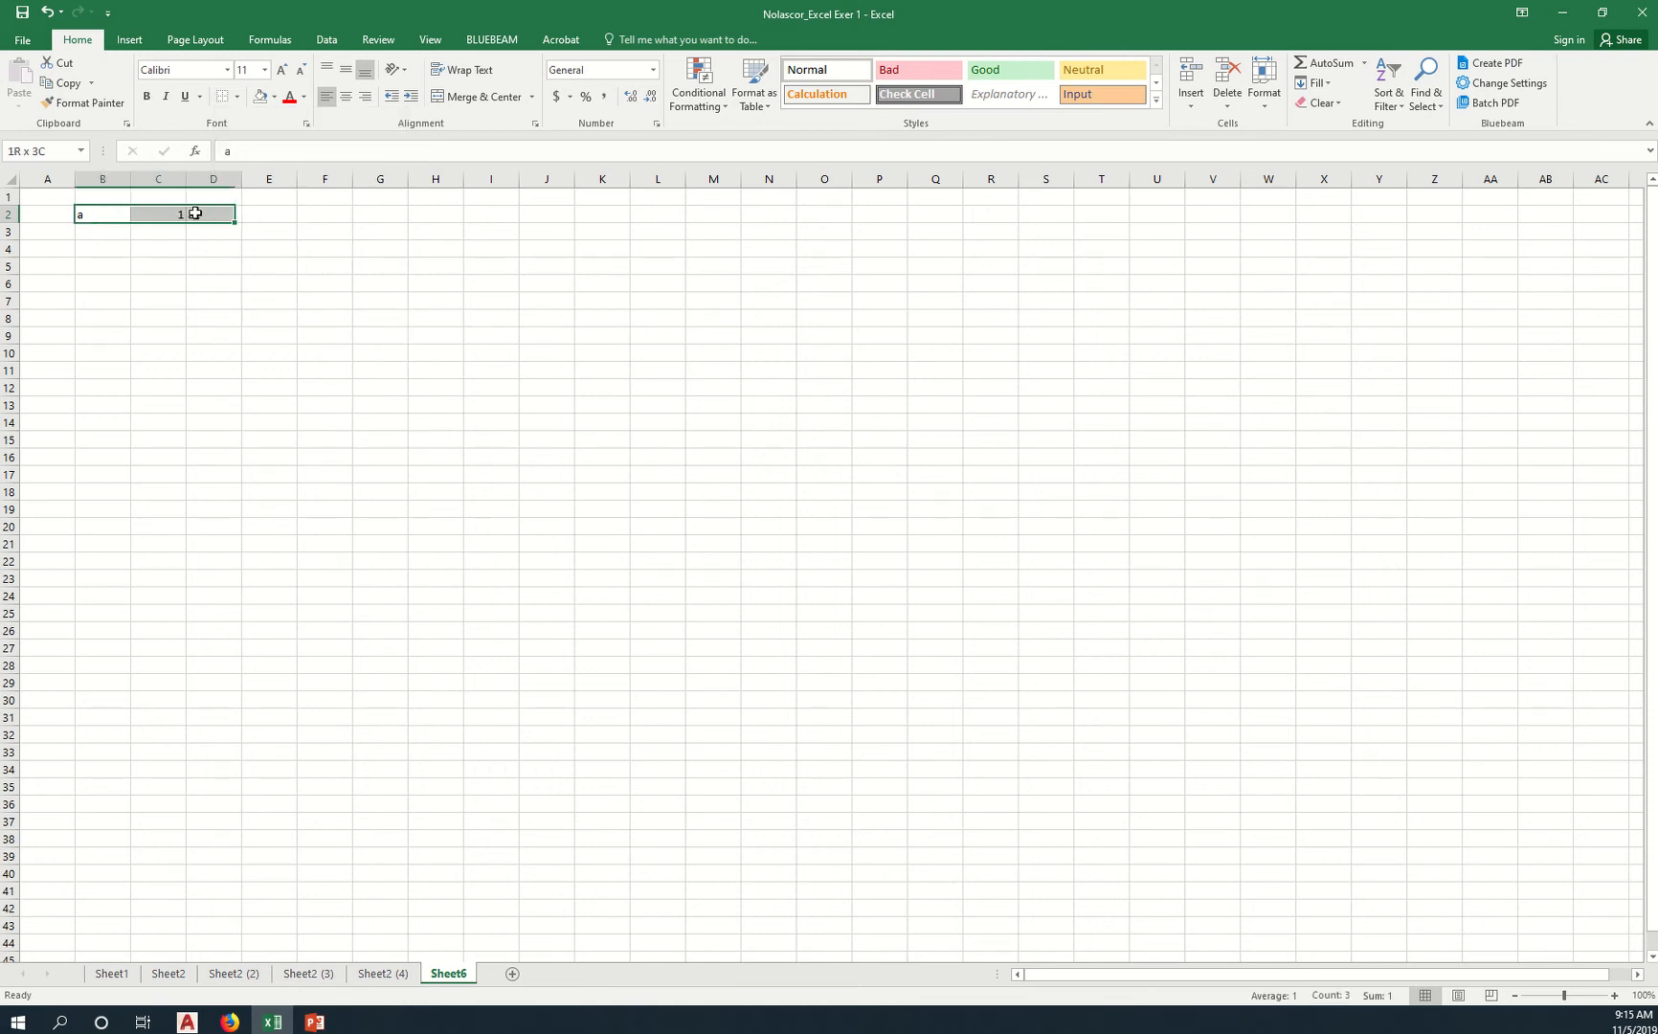
key("Delete")
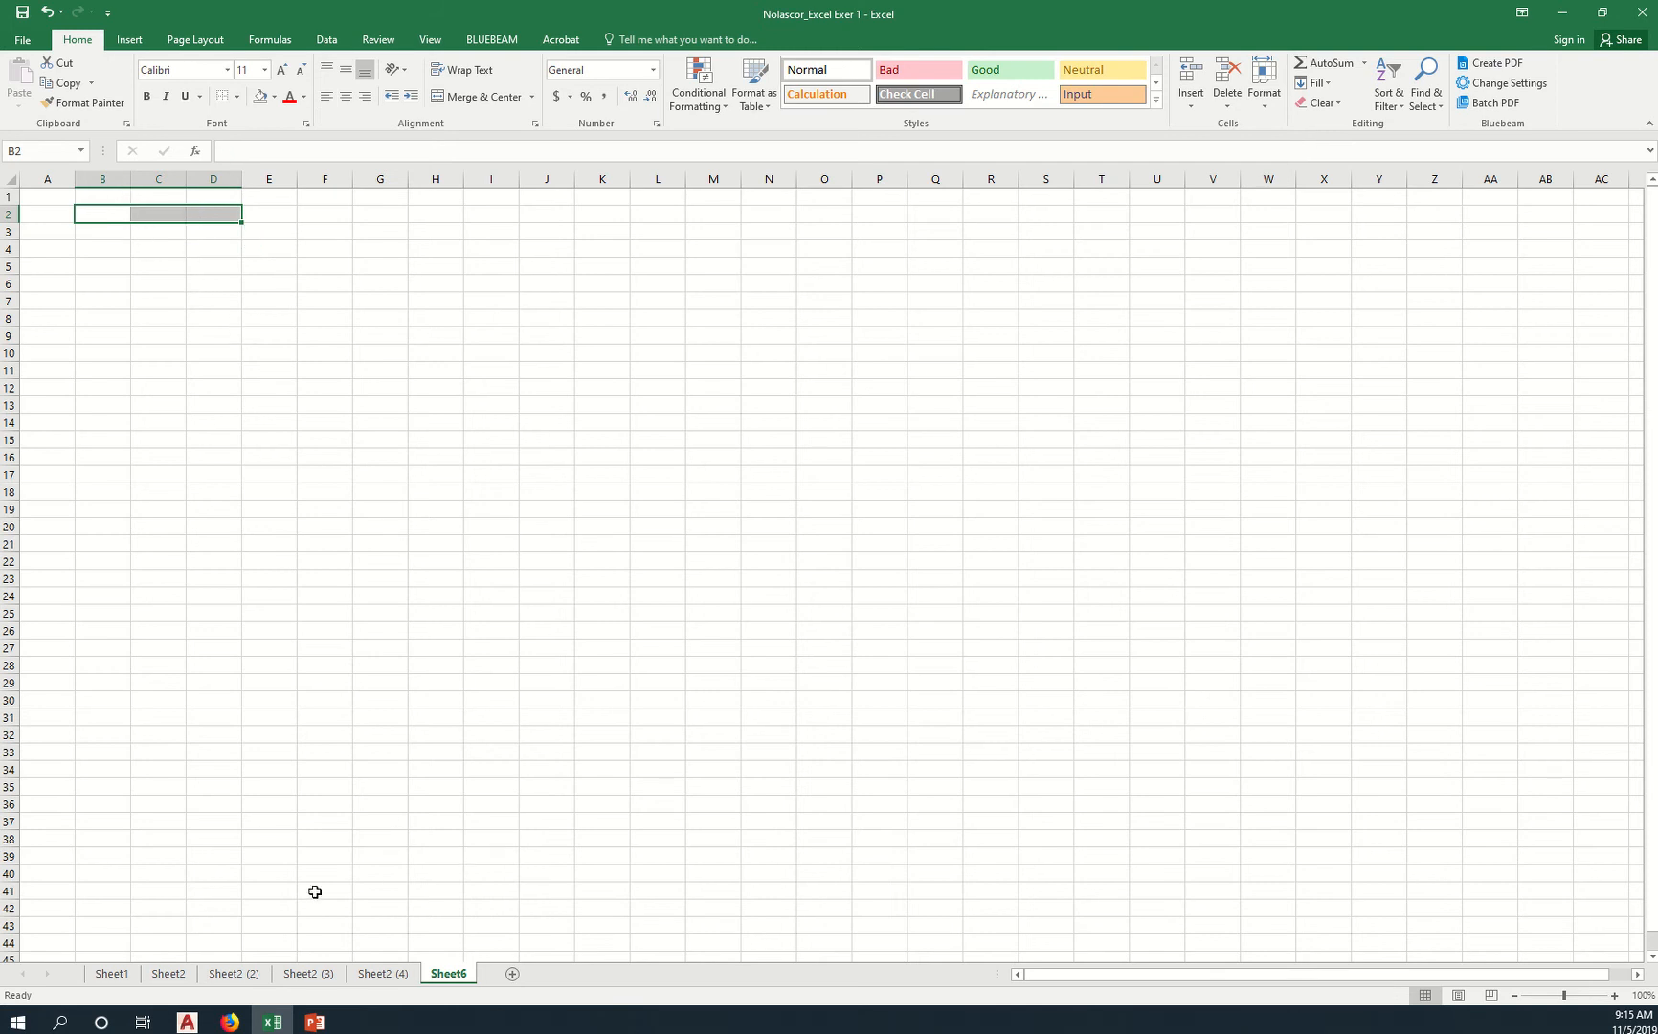
Switch to AutoCAD and examine the rooms of the first floor plan in model space.
left_click(187, 1022)
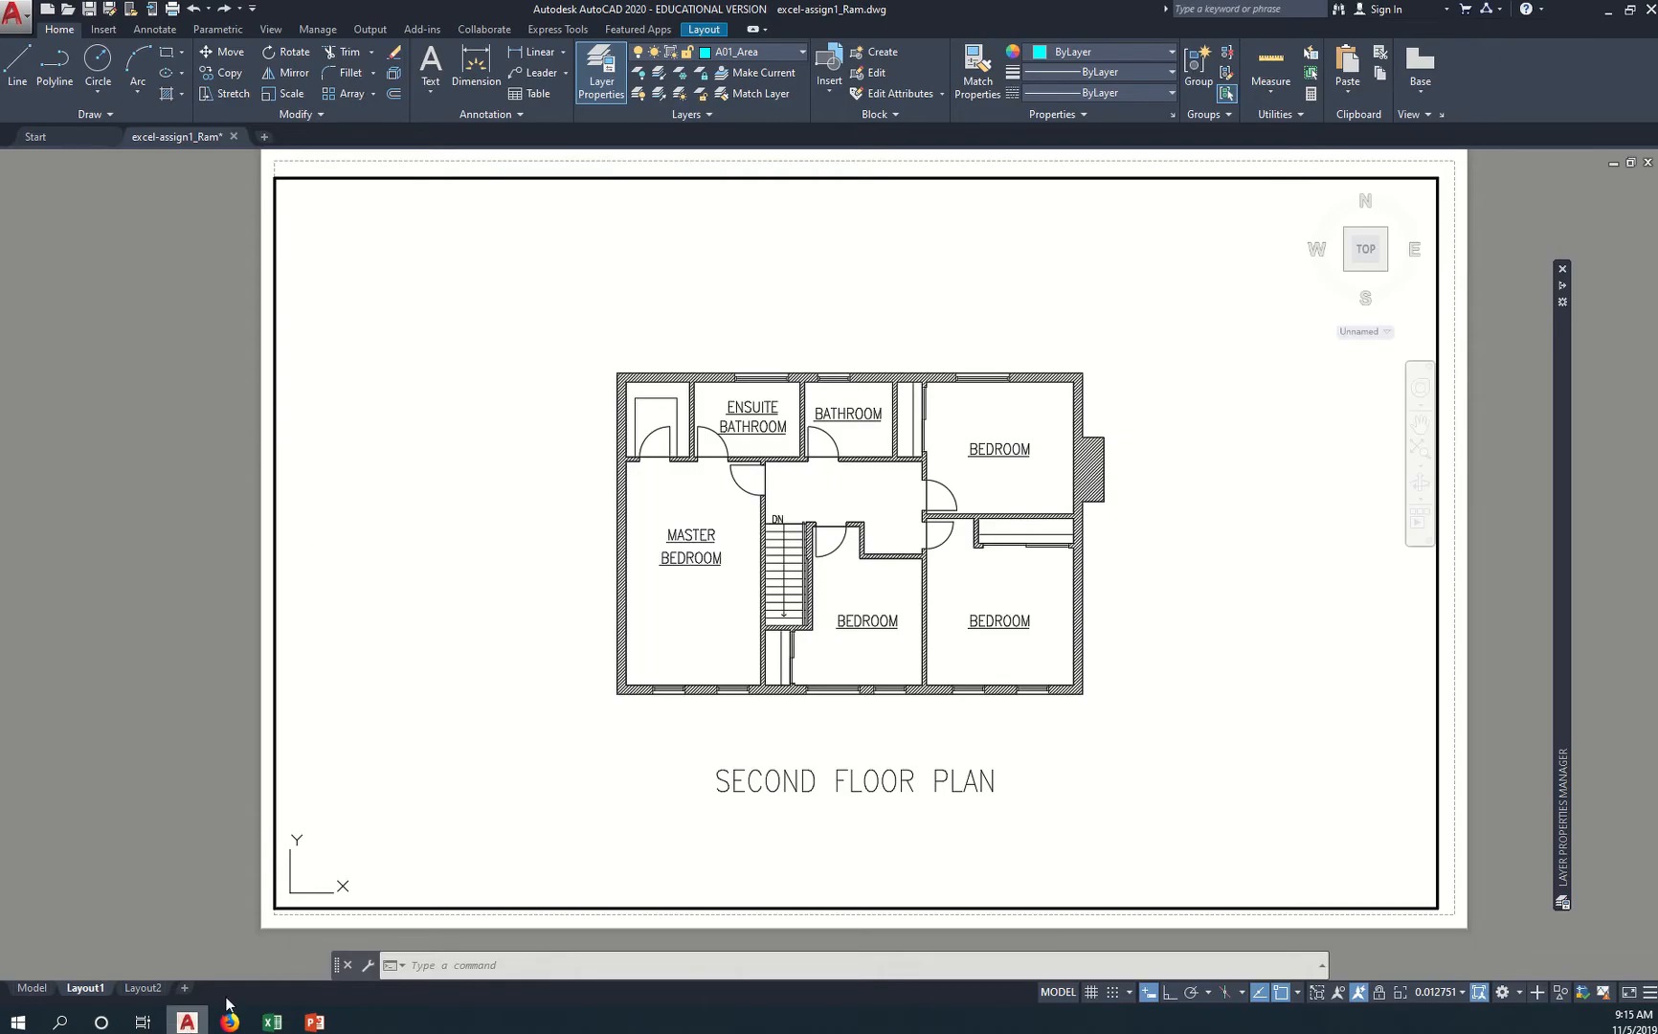
left_click(23, 988)
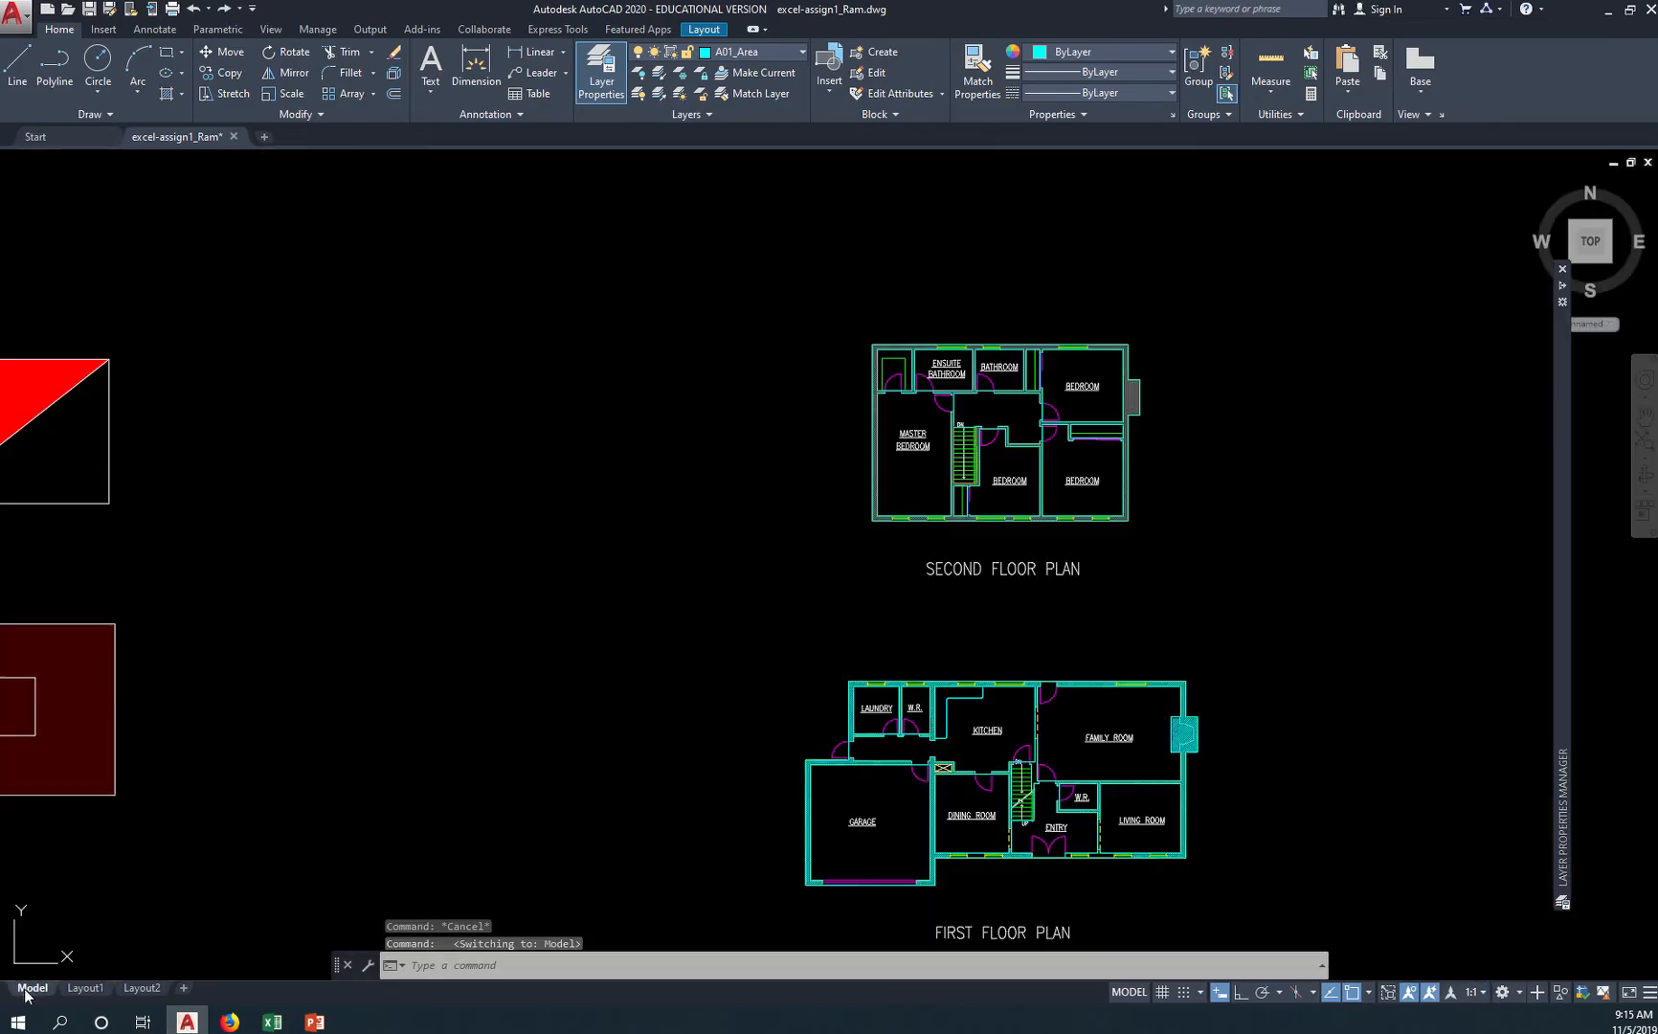
left_click_drag(1106, 547, 896, 400)
scroll(847, 479, "up", 5)
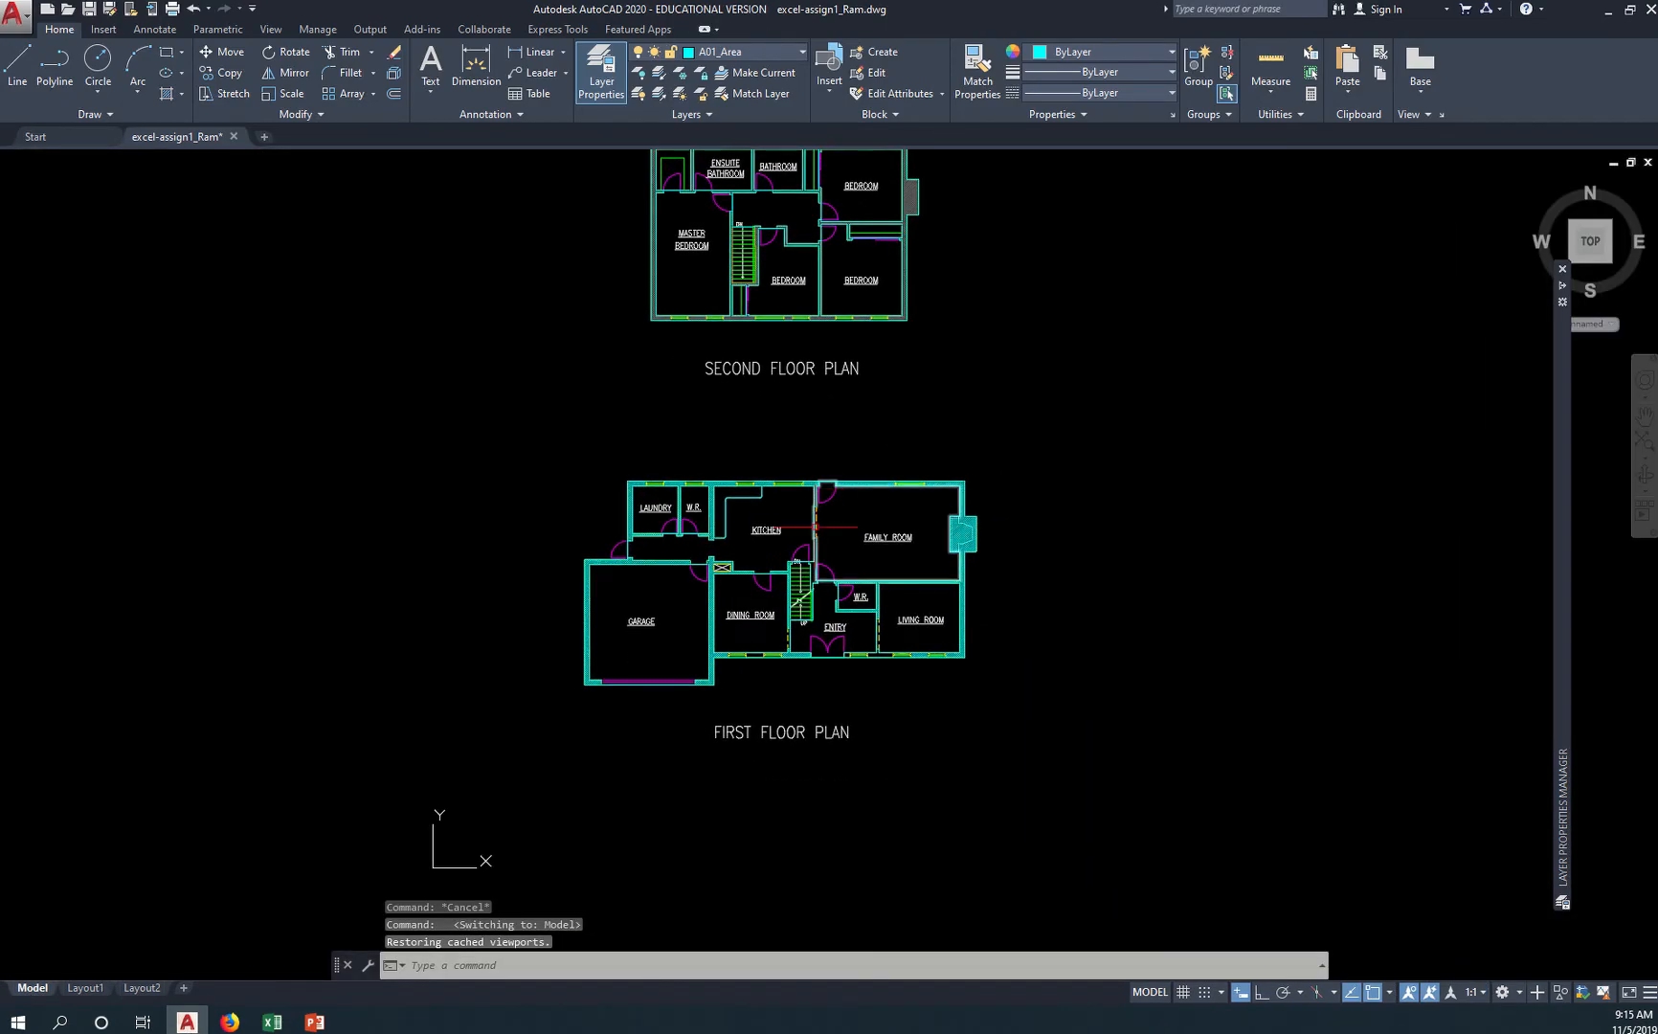
left_click_drag(848, 480, 855, 451)
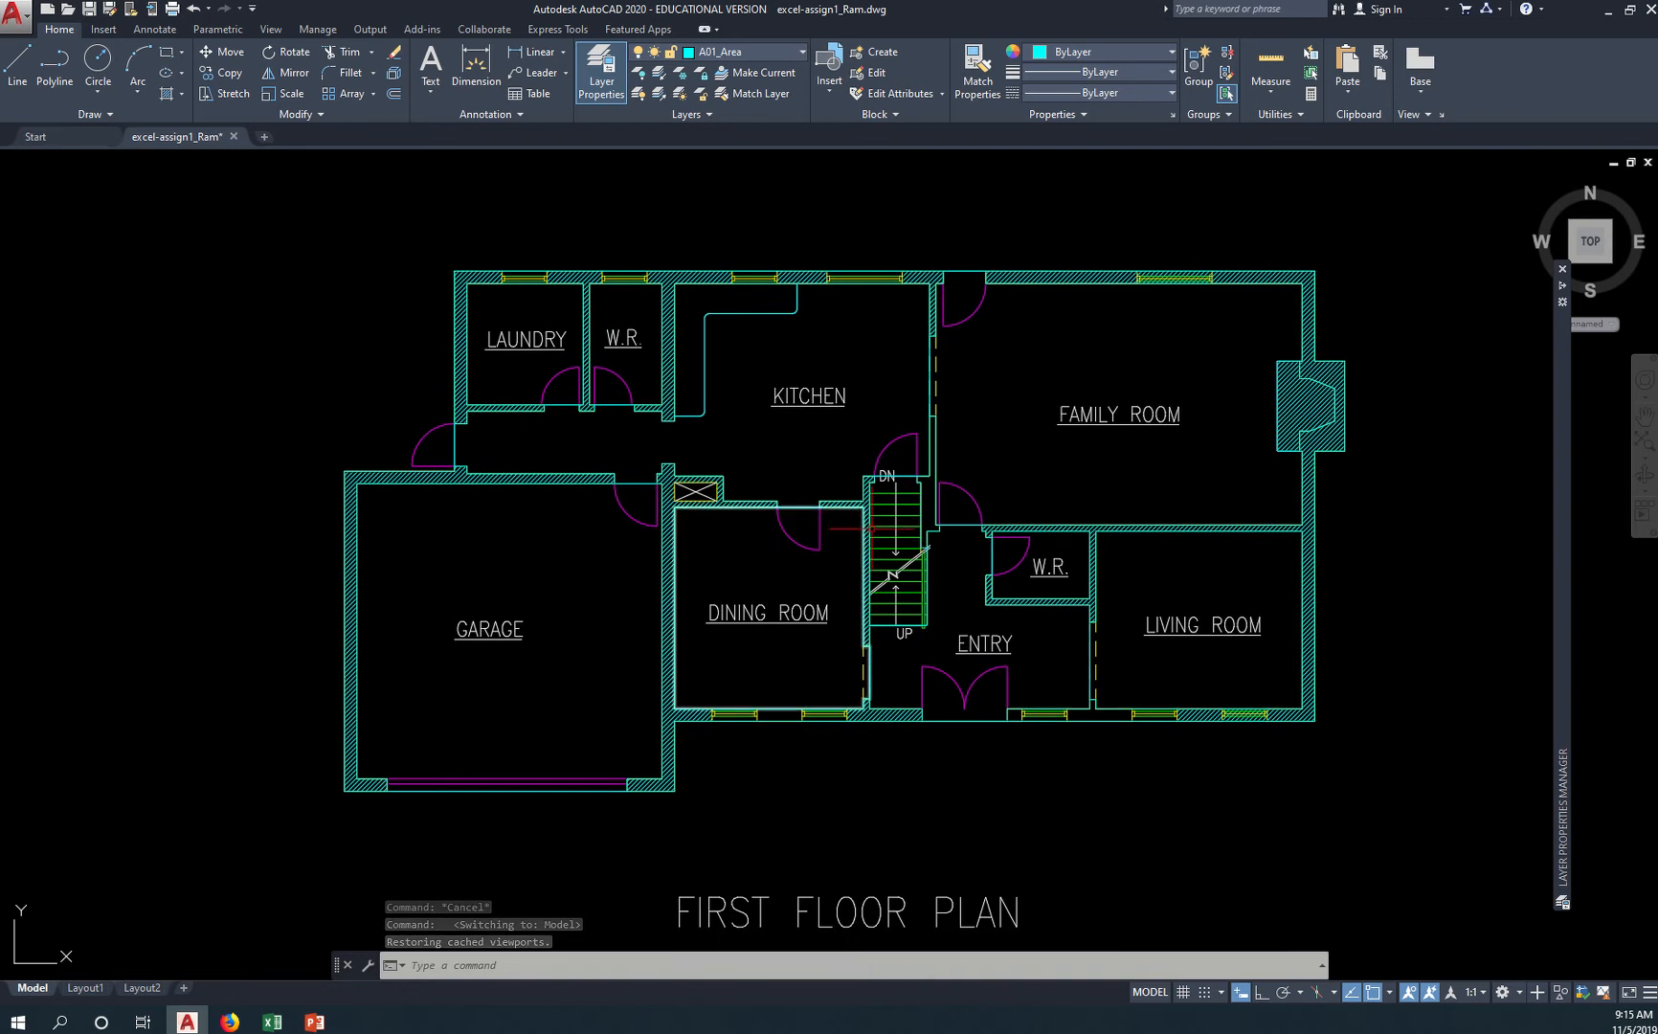
left_click_drag(892, 736, 891, 684)
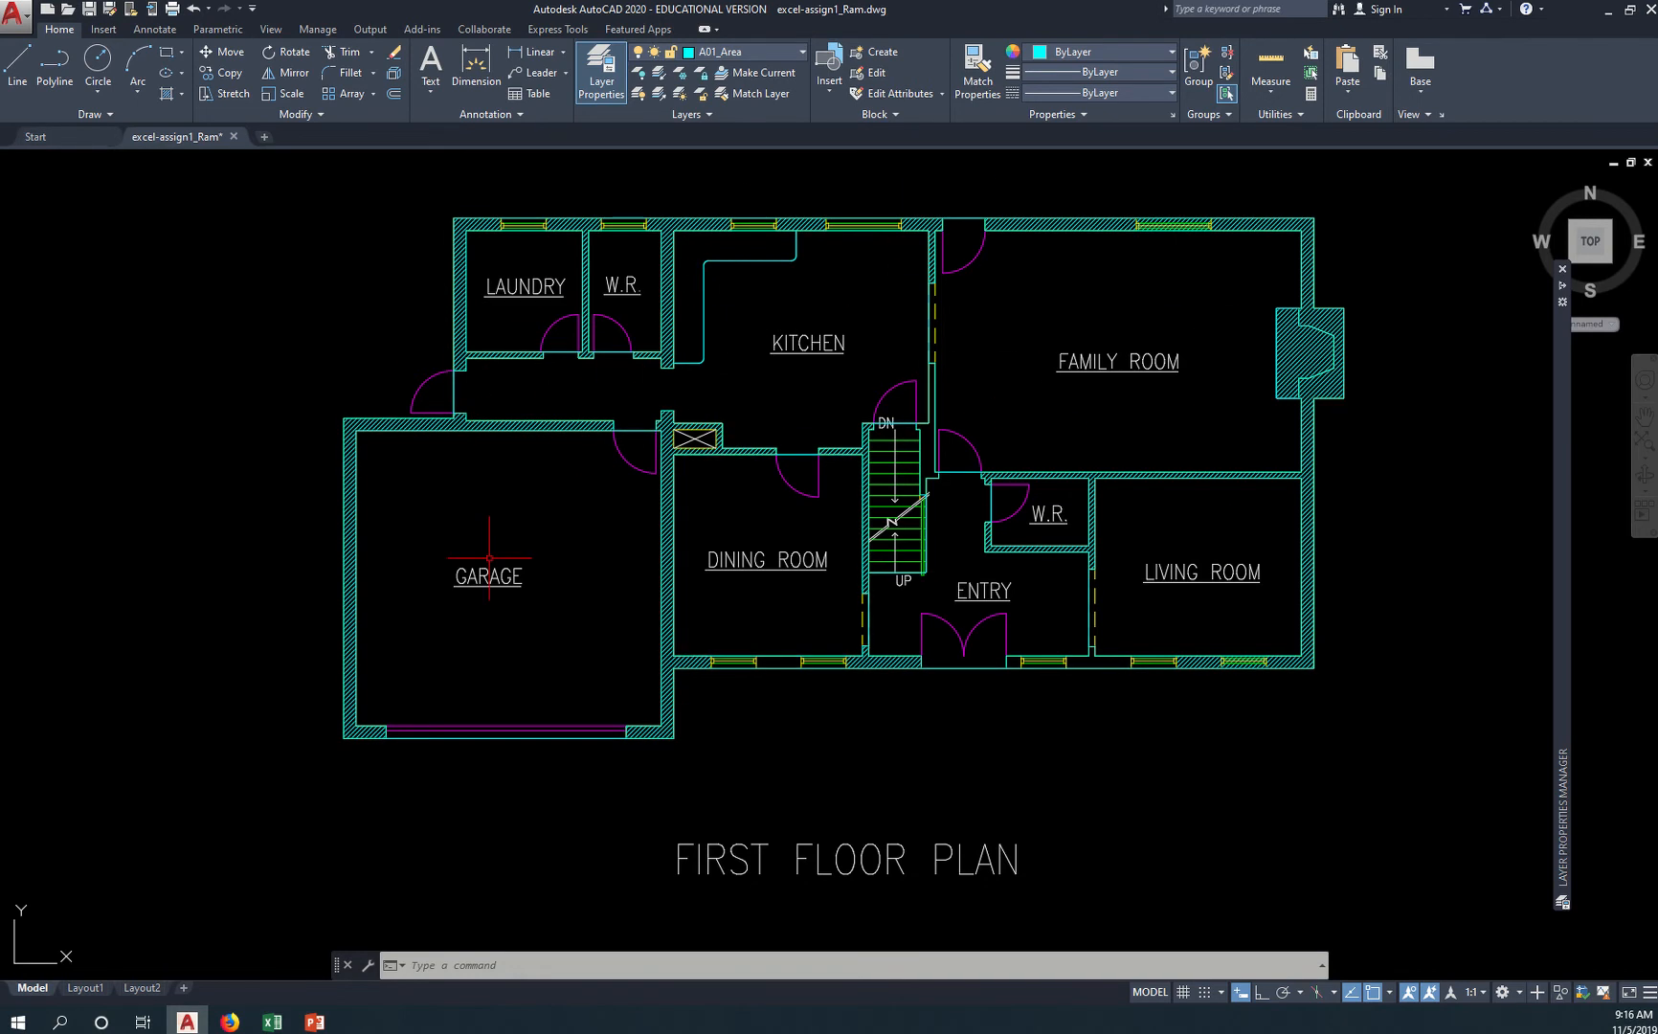
scroll(590, 612, "down", 2)
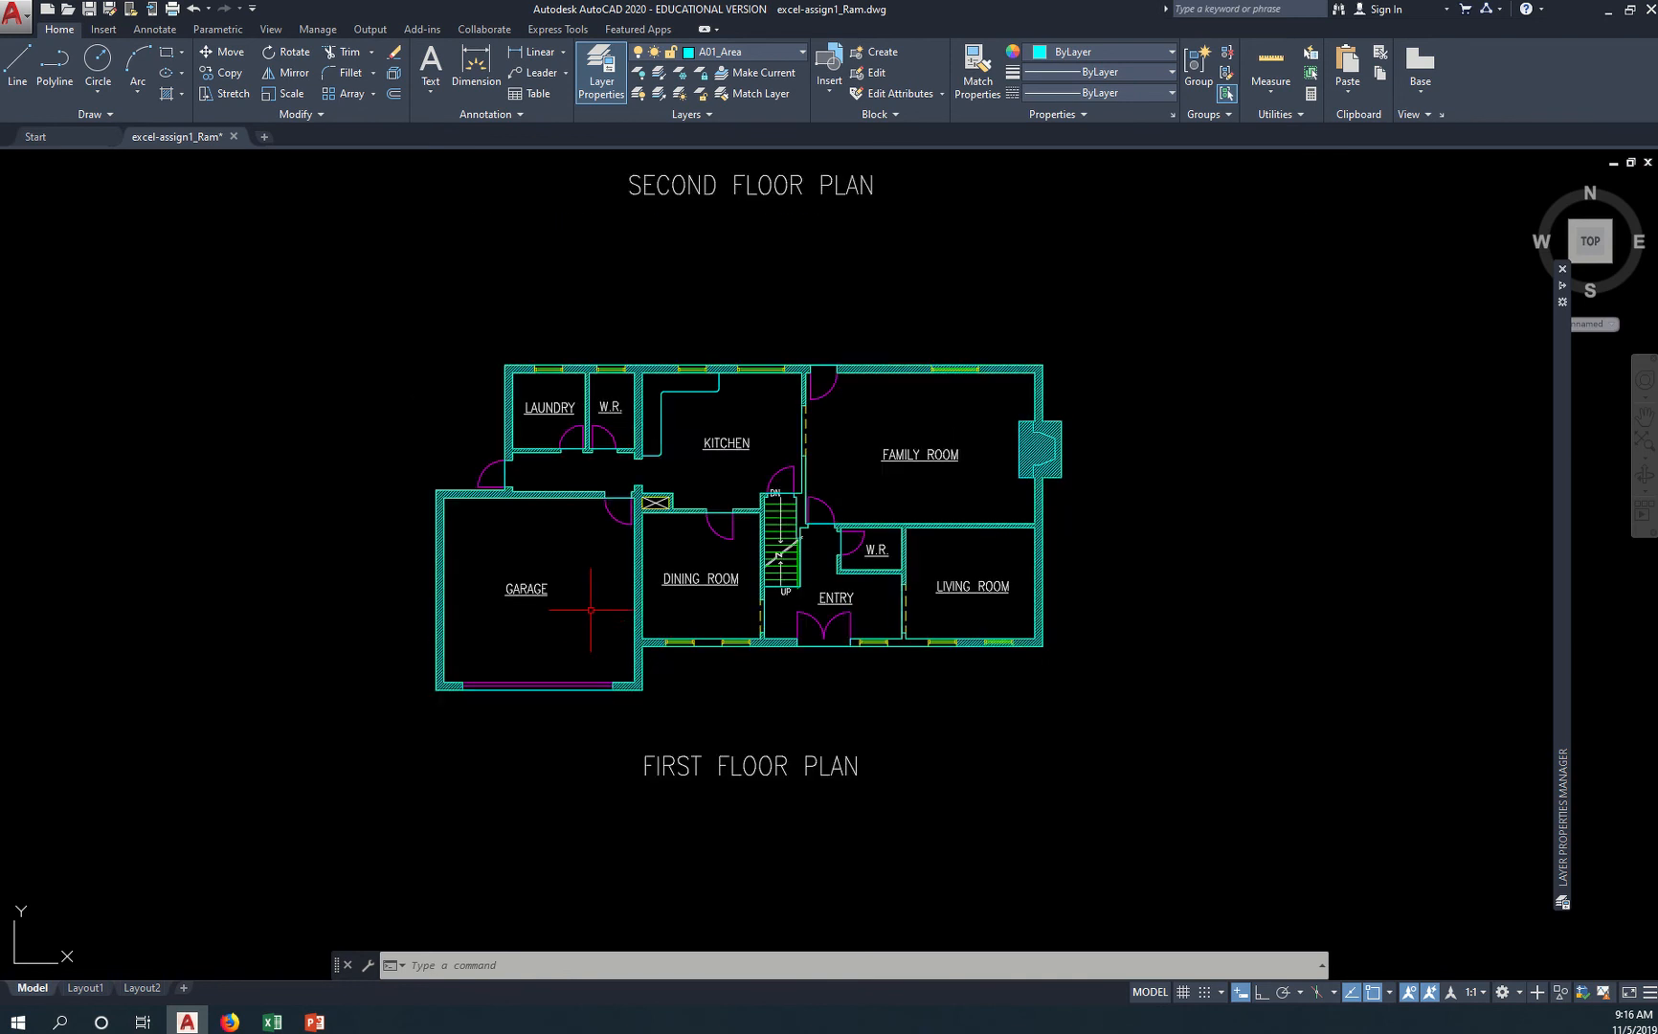
Return to Excel and enter the title "House Cost Estimate" in cell A1 of Sheet6.
left_click(273, 1022)
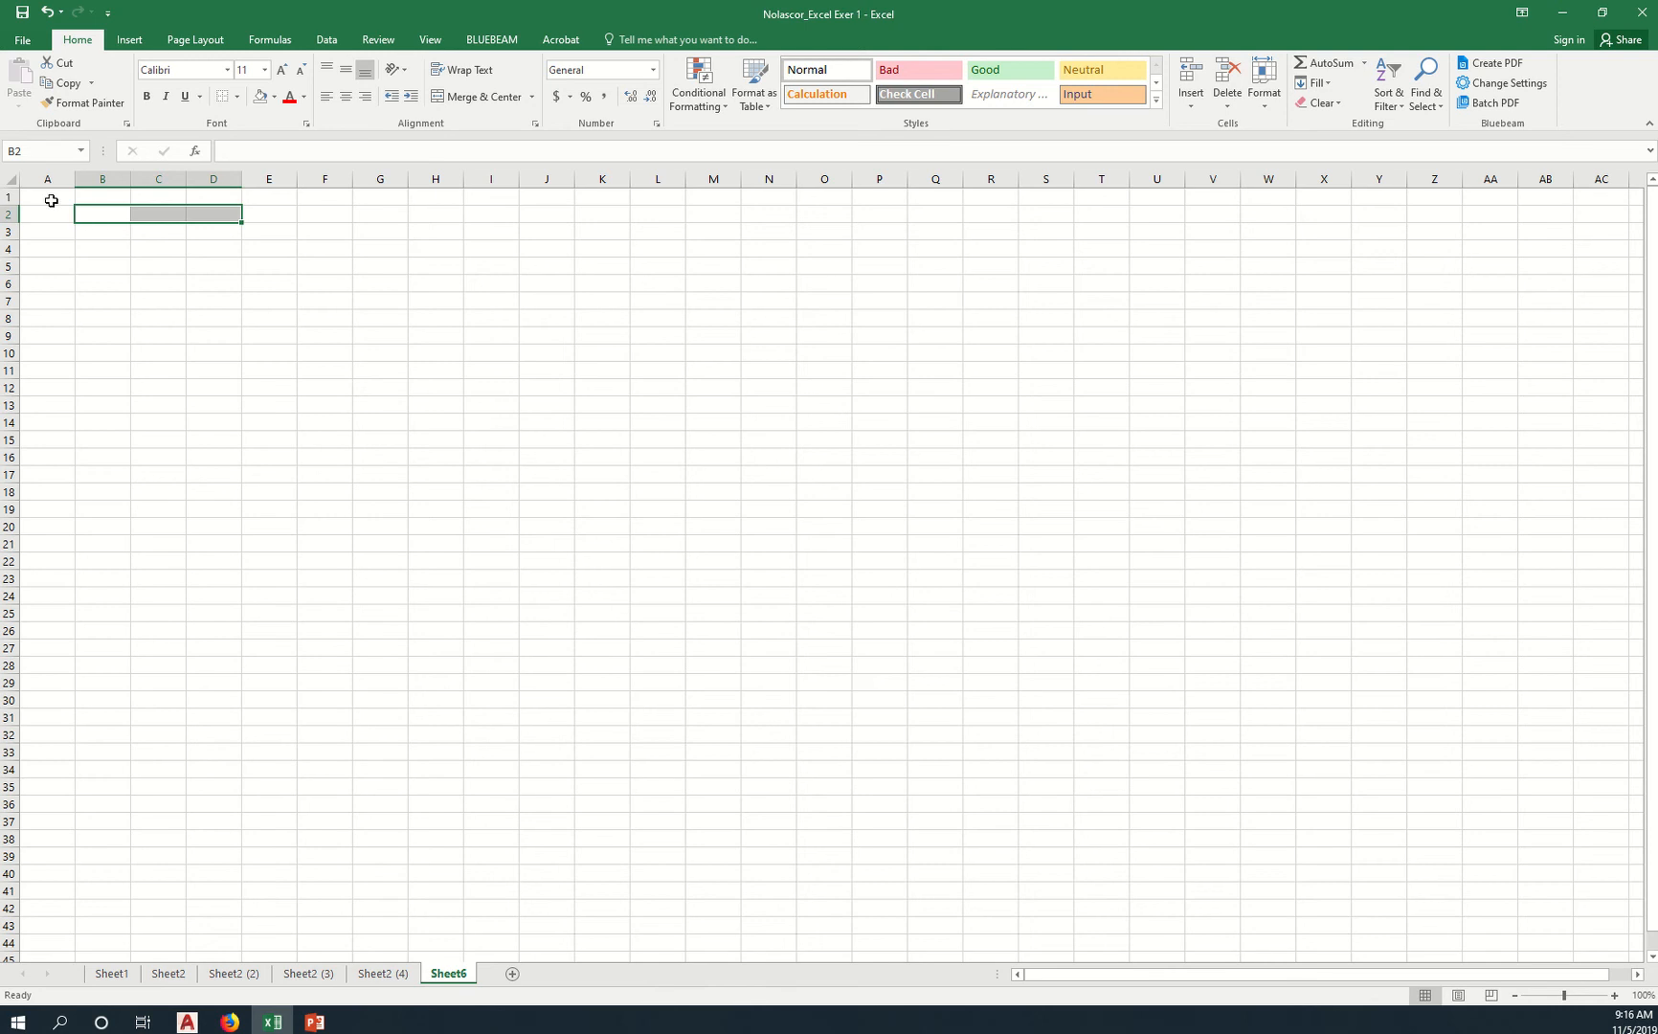
left_click(50, 200)
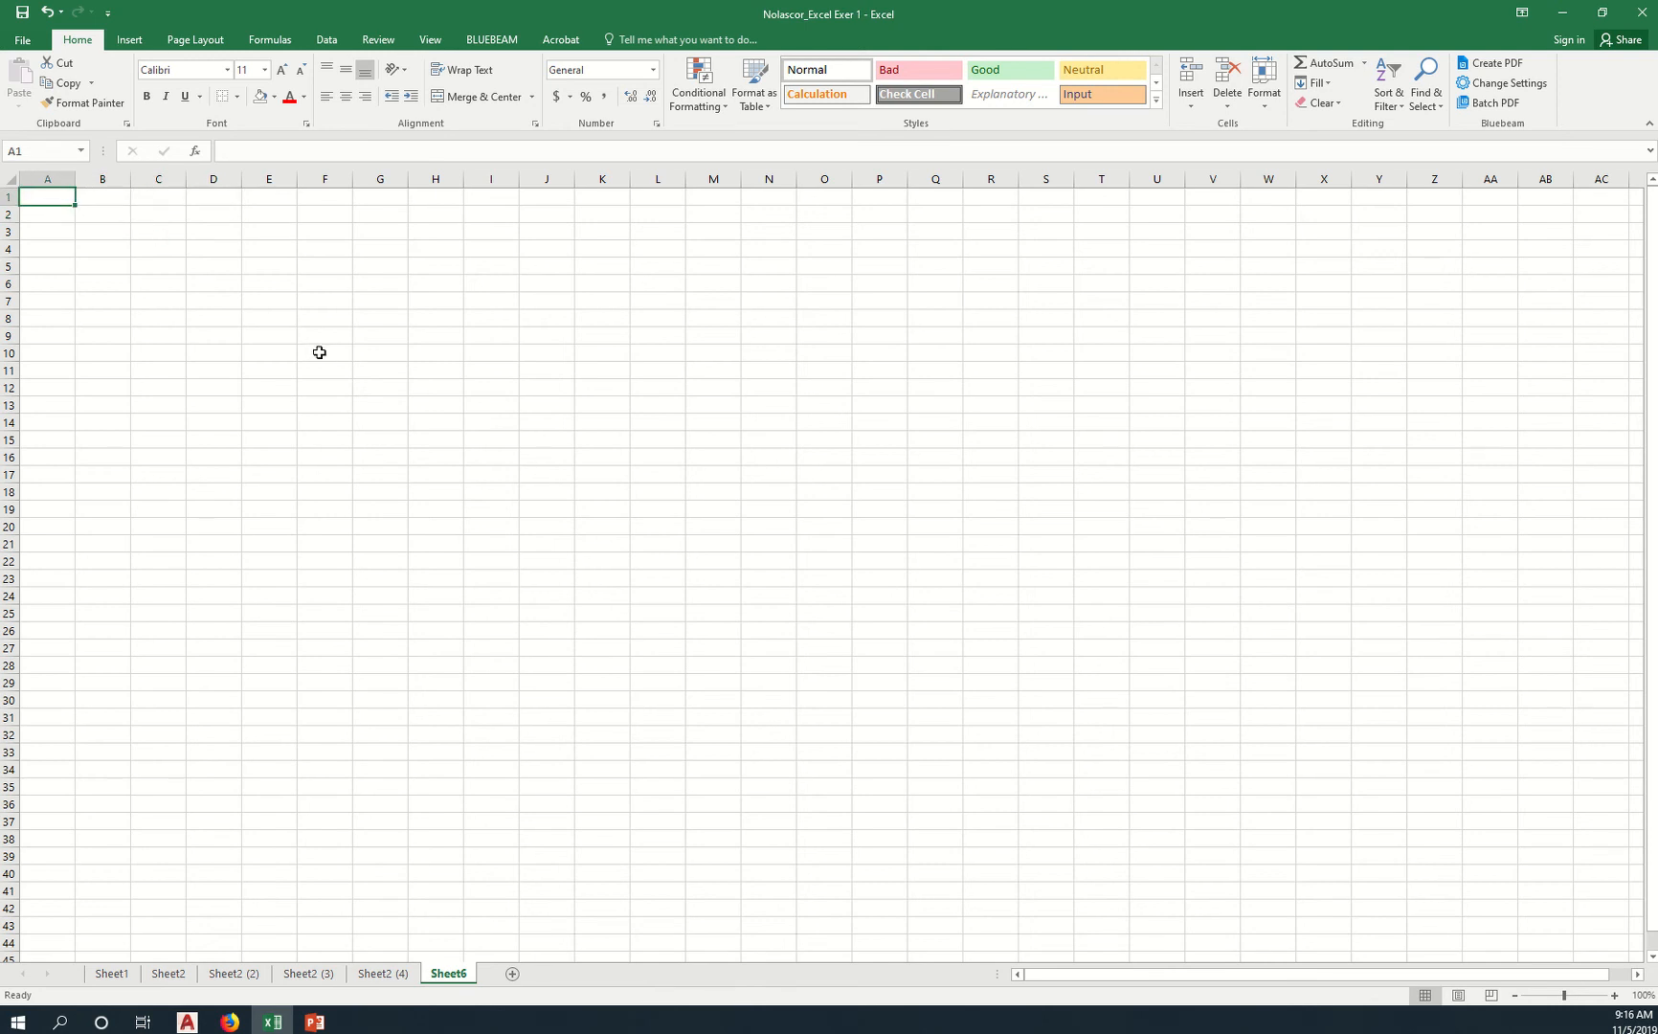
type("House Cost")
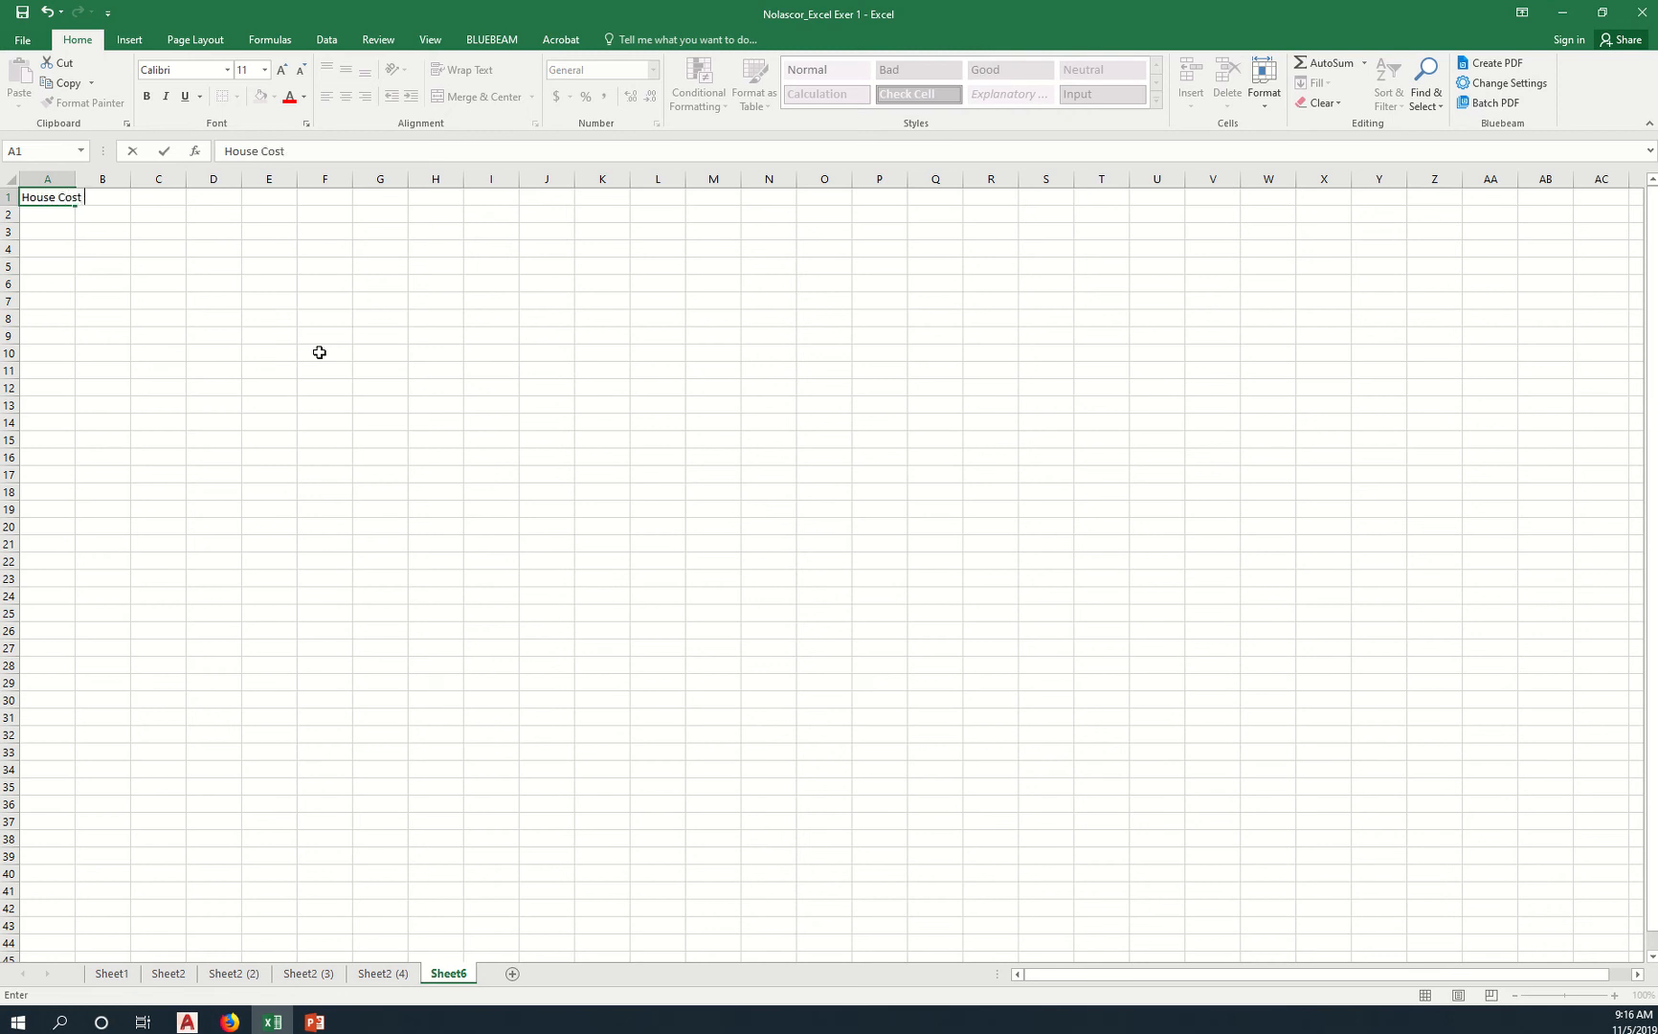
type(" Estimate")
key("Return")
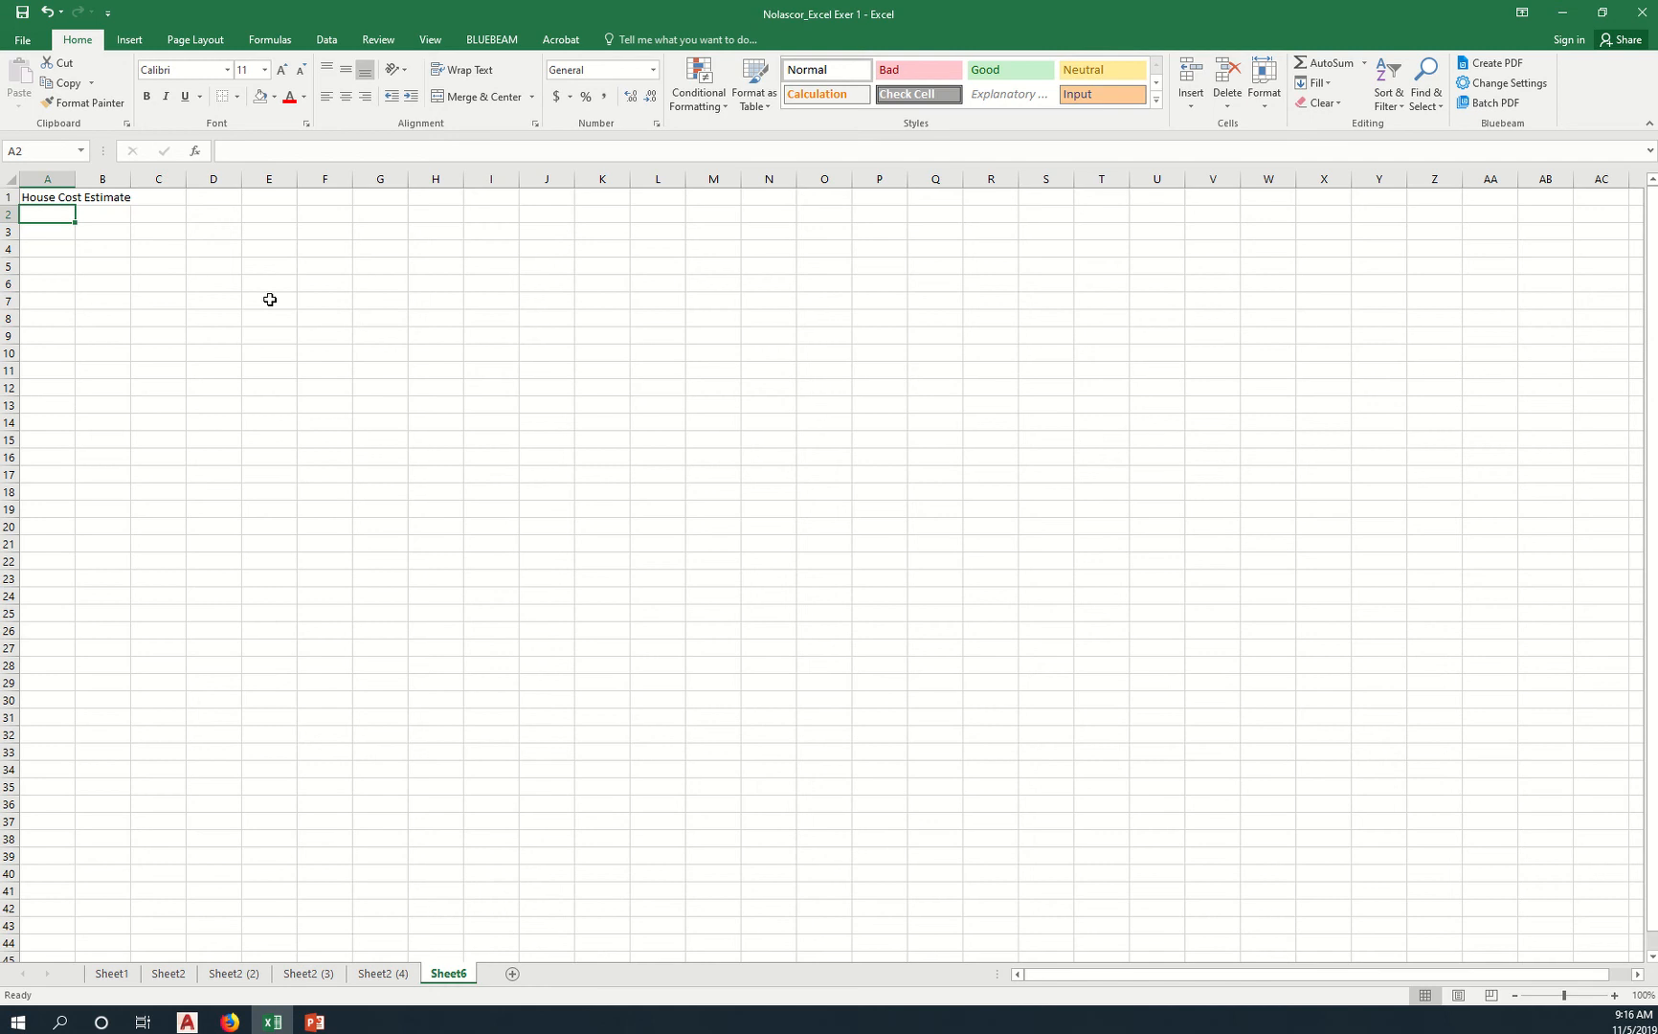
Autofit column A to the title in A1, and narrow it again so the title extends over column B.
left_click(56, 195)
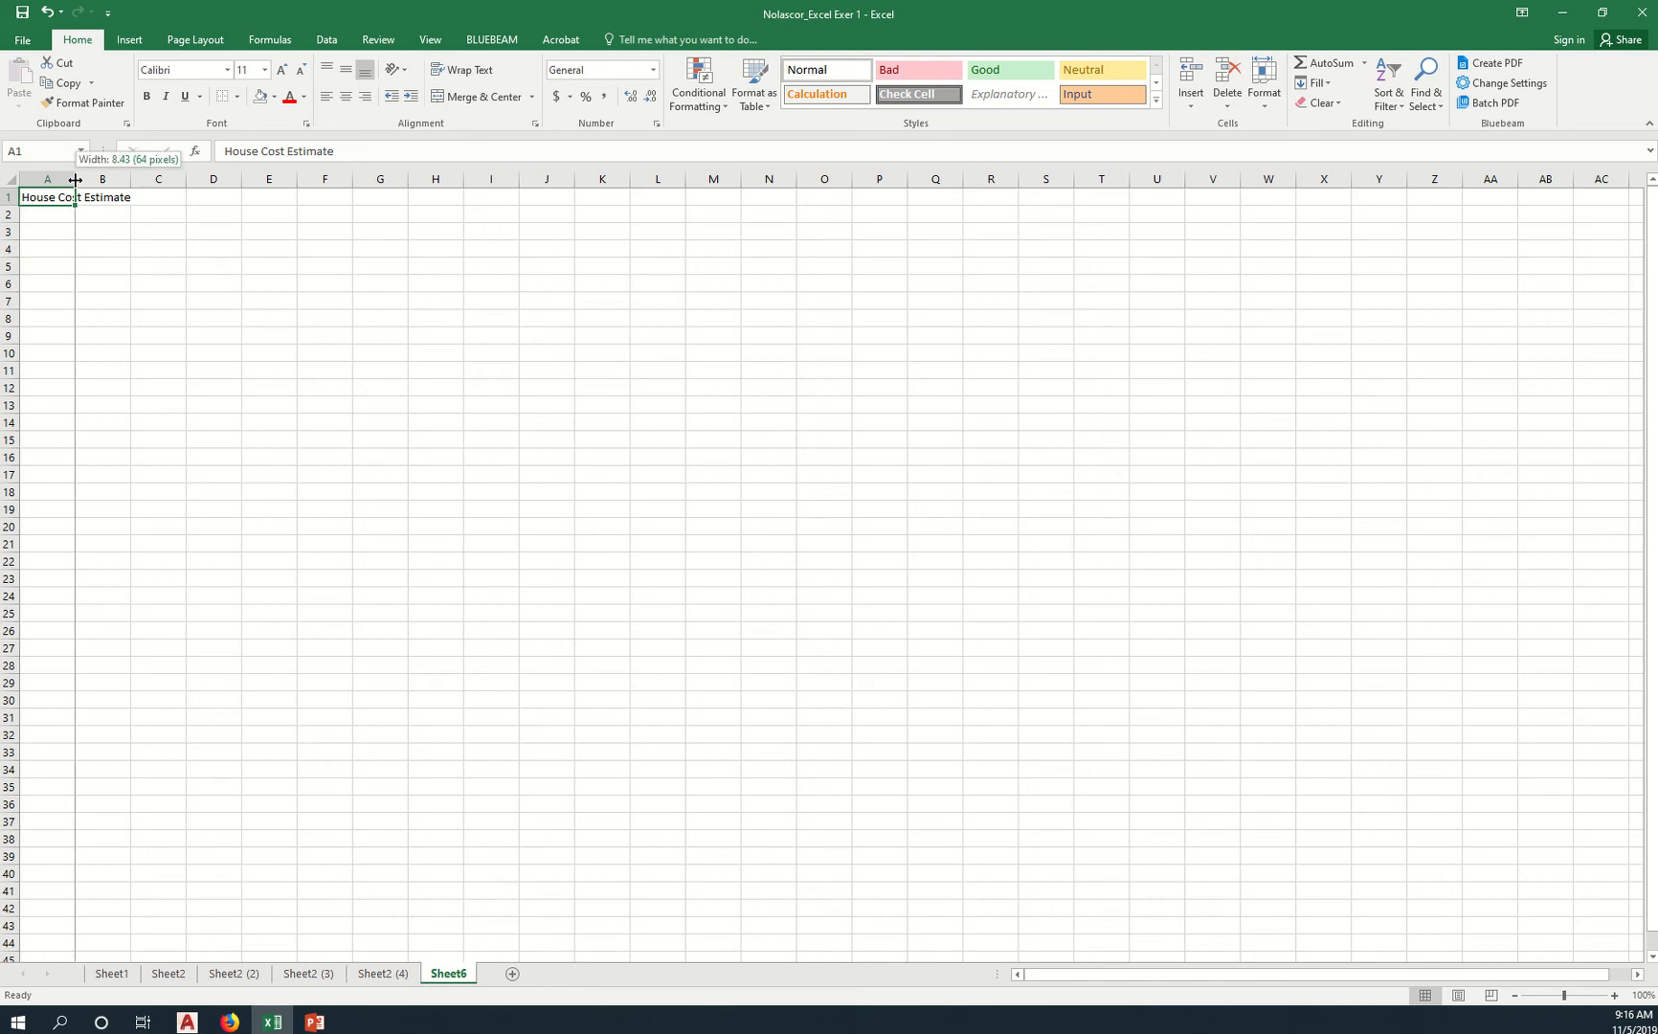
double_click(75, 180)
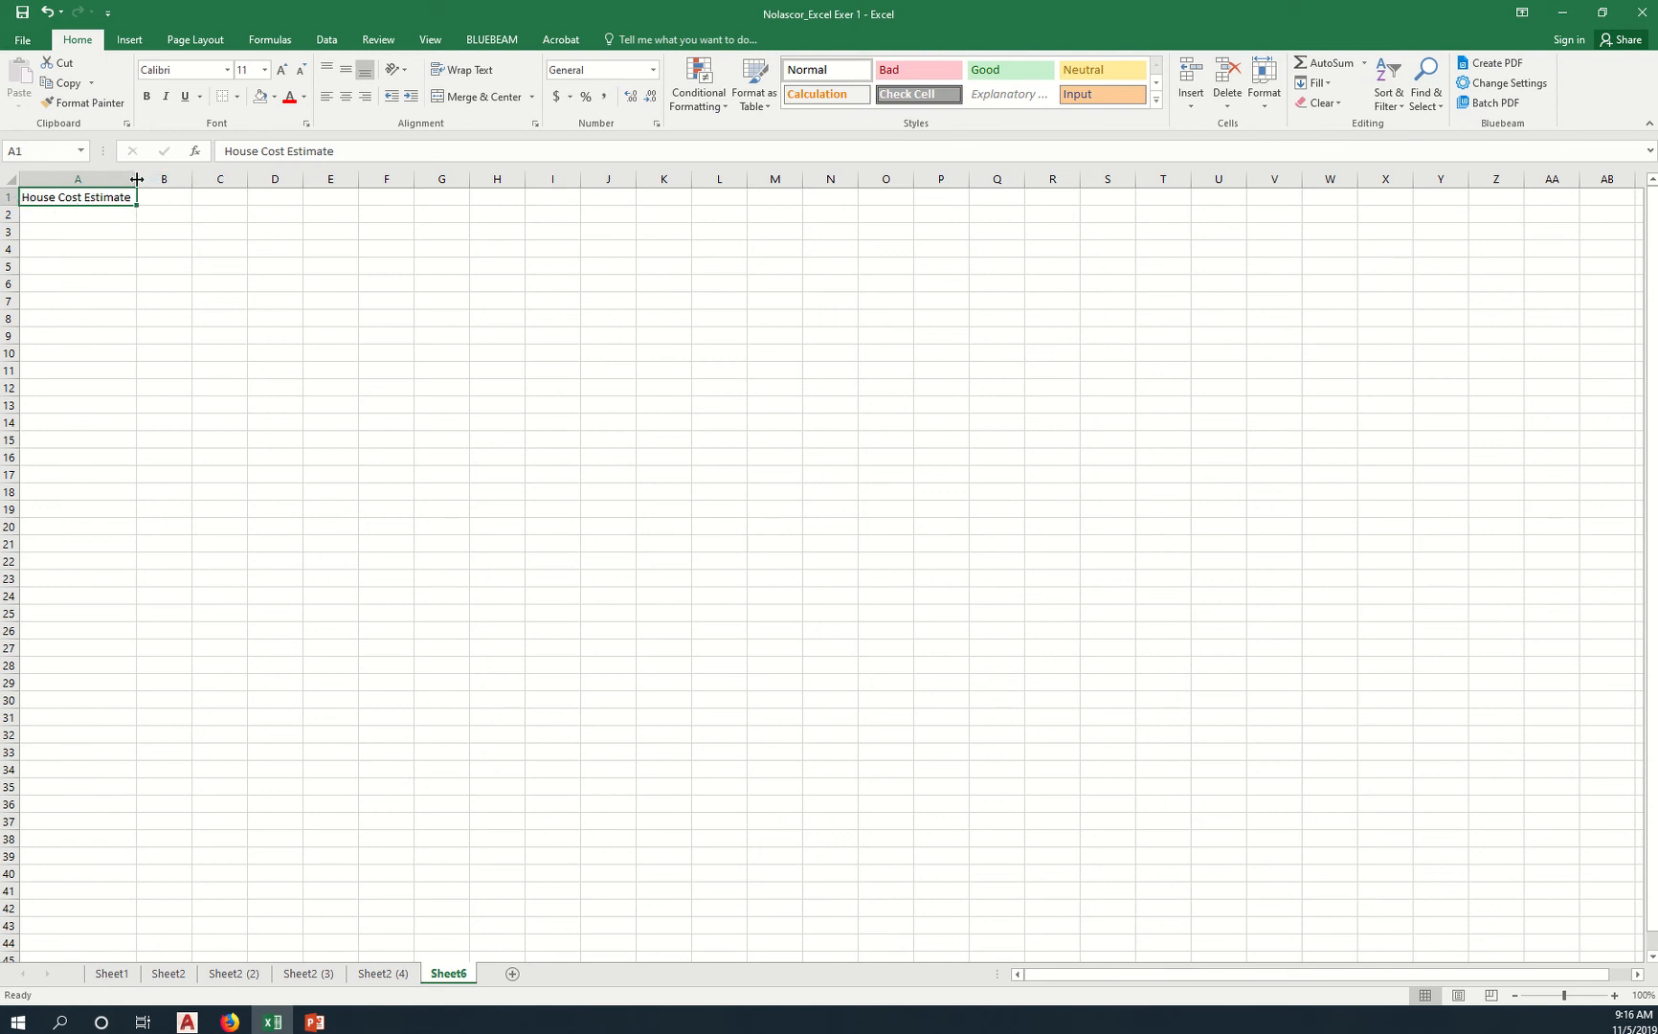
left_click_drag(137, 179, 84, 190)
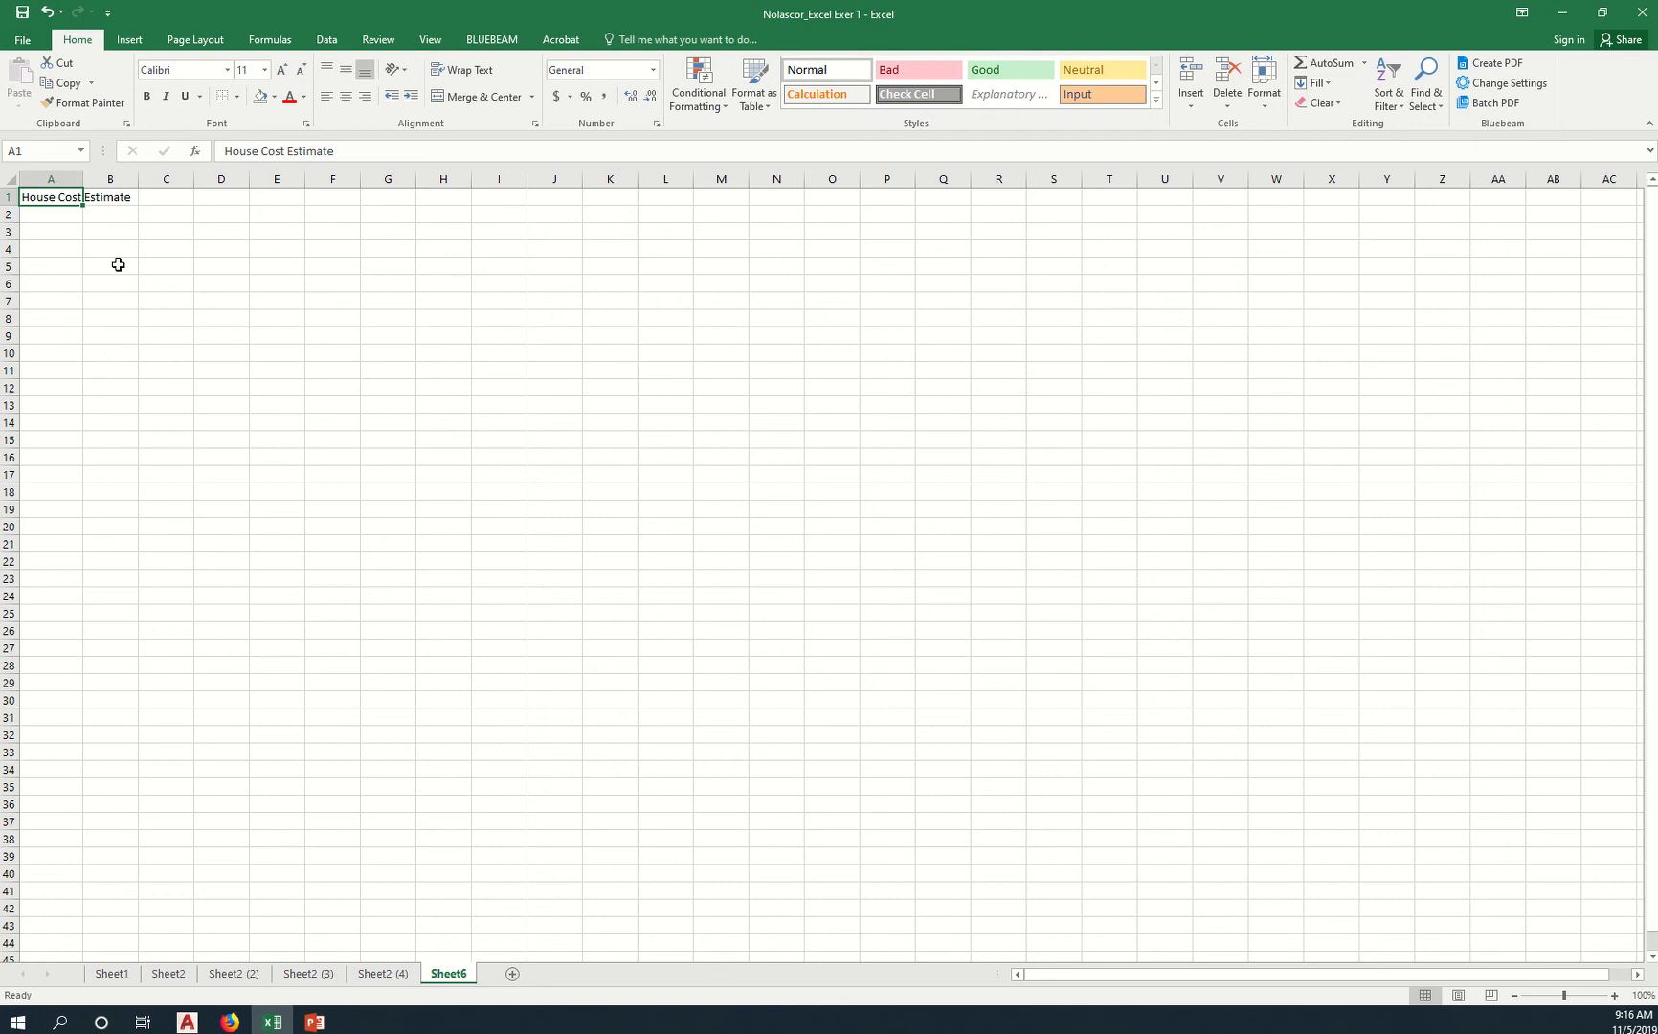
Enter the headings "Room" in A2 and "Cost Per Sqr M." in B2, and widen column B to fit its heading.
left_click(48, 215)
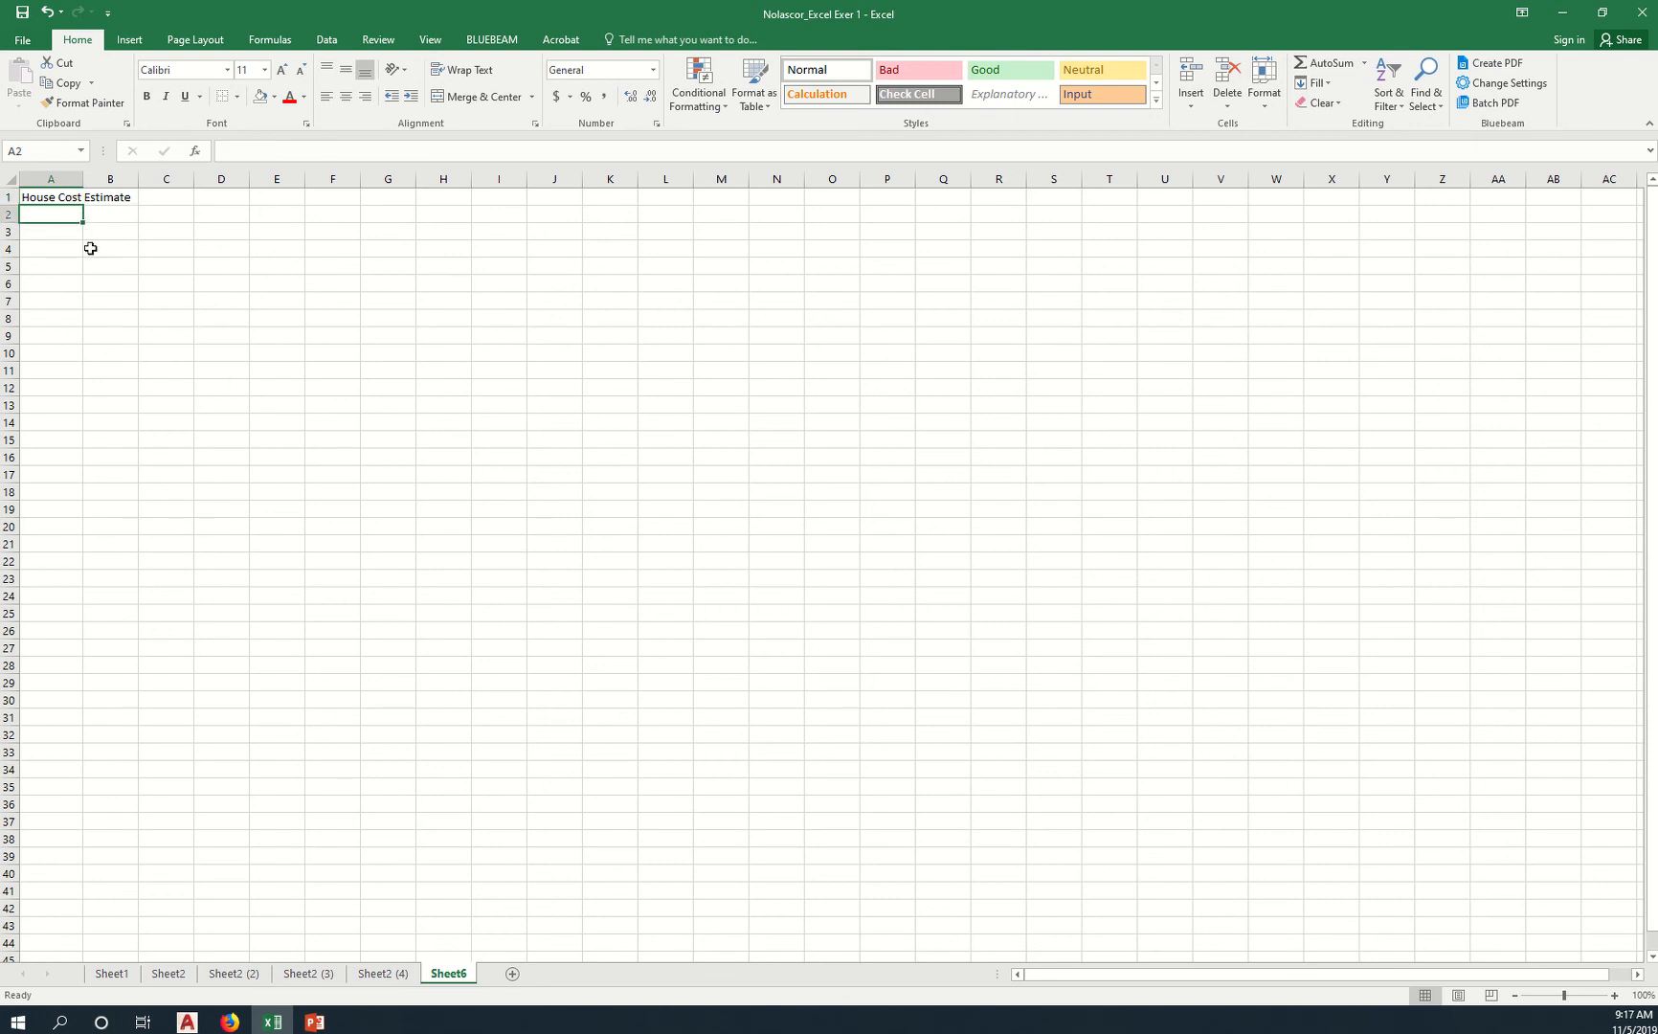
type("Room")
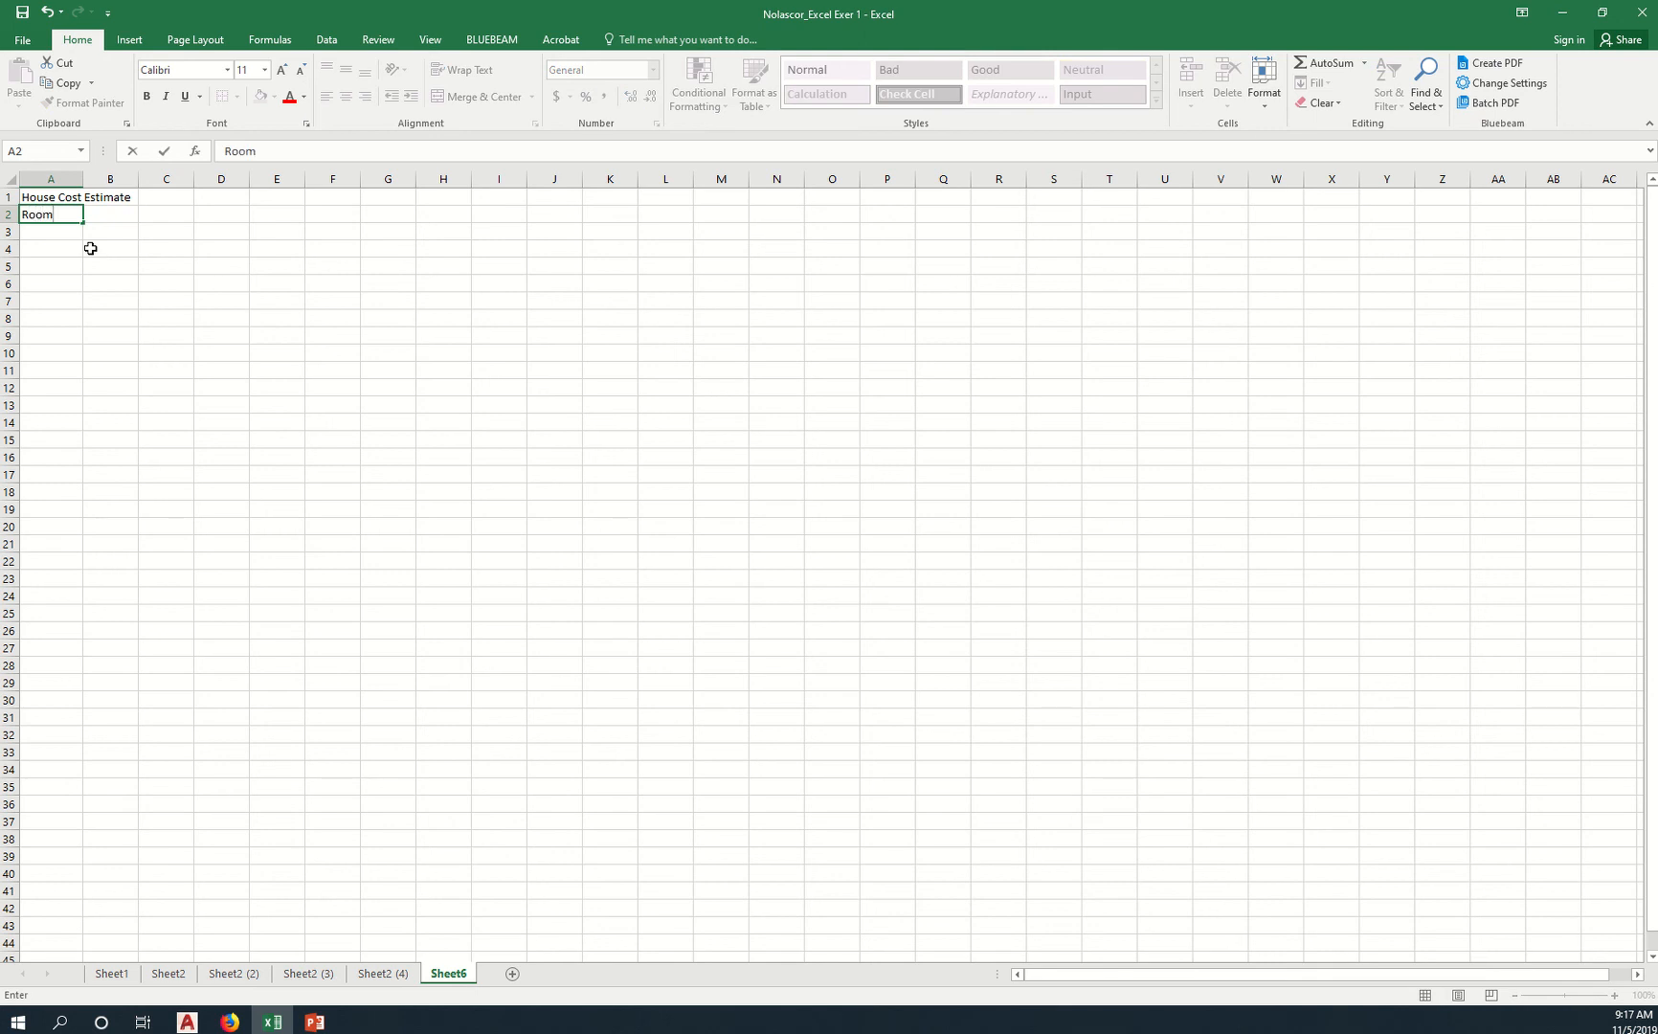
key("Tab")
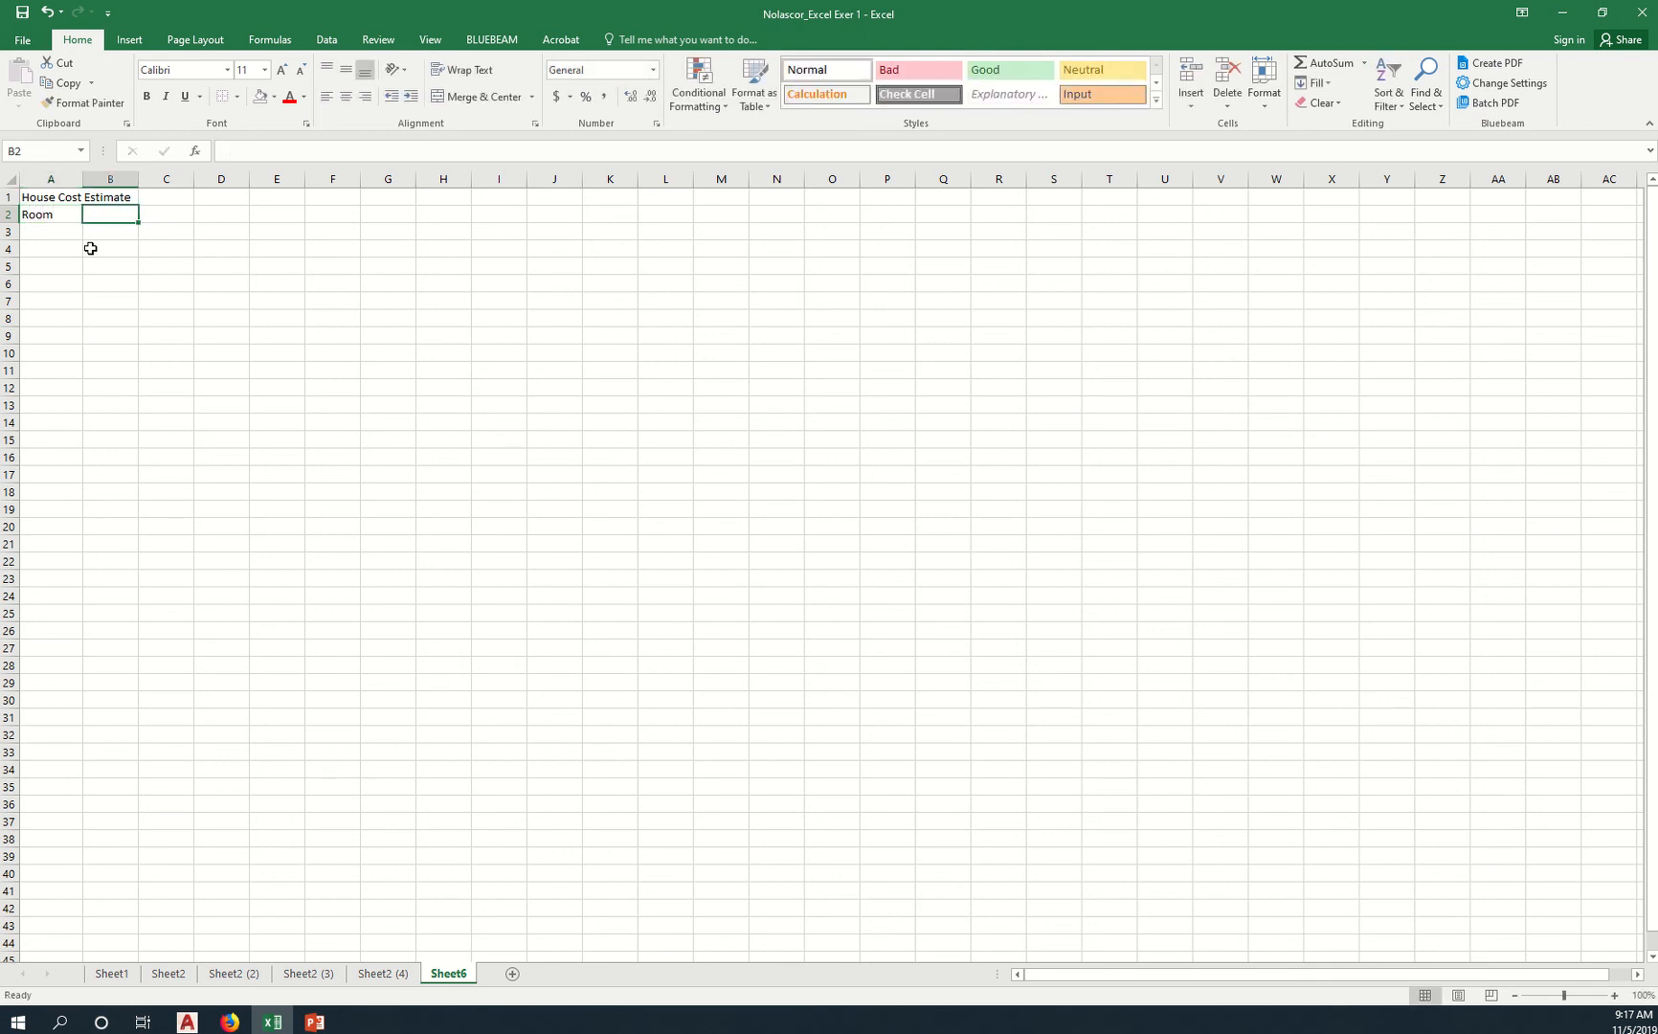
type("Cost Per")
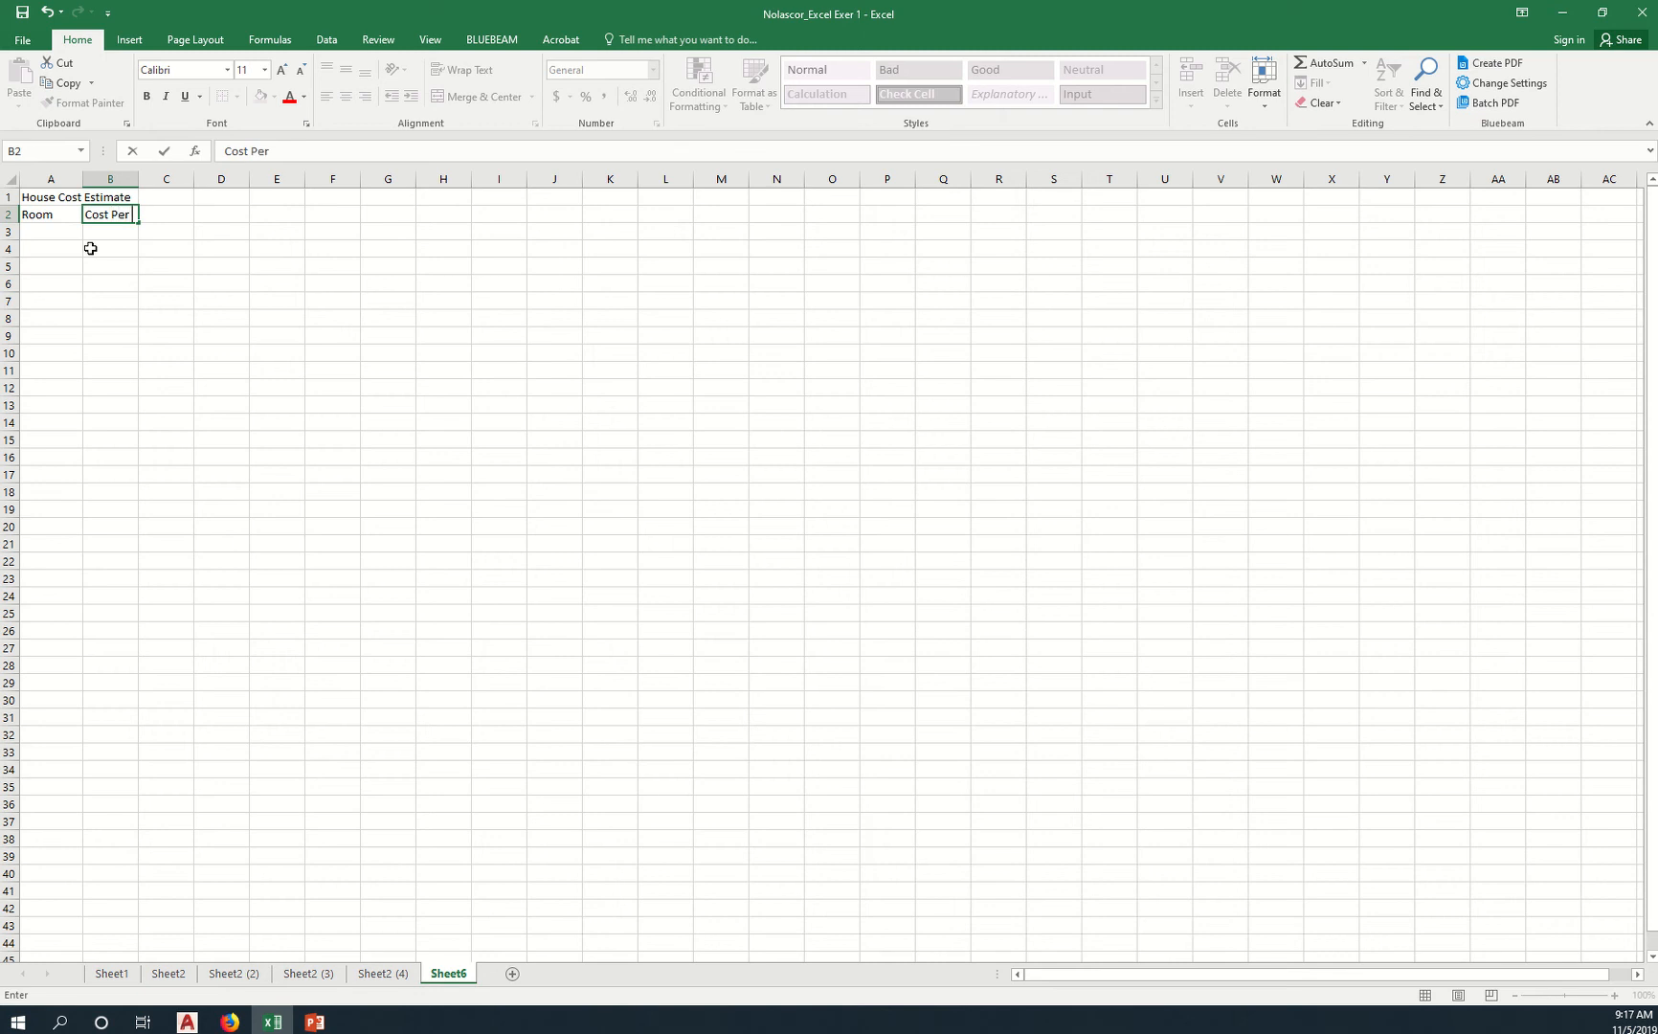
type(" Sqr M.")
key("Return")
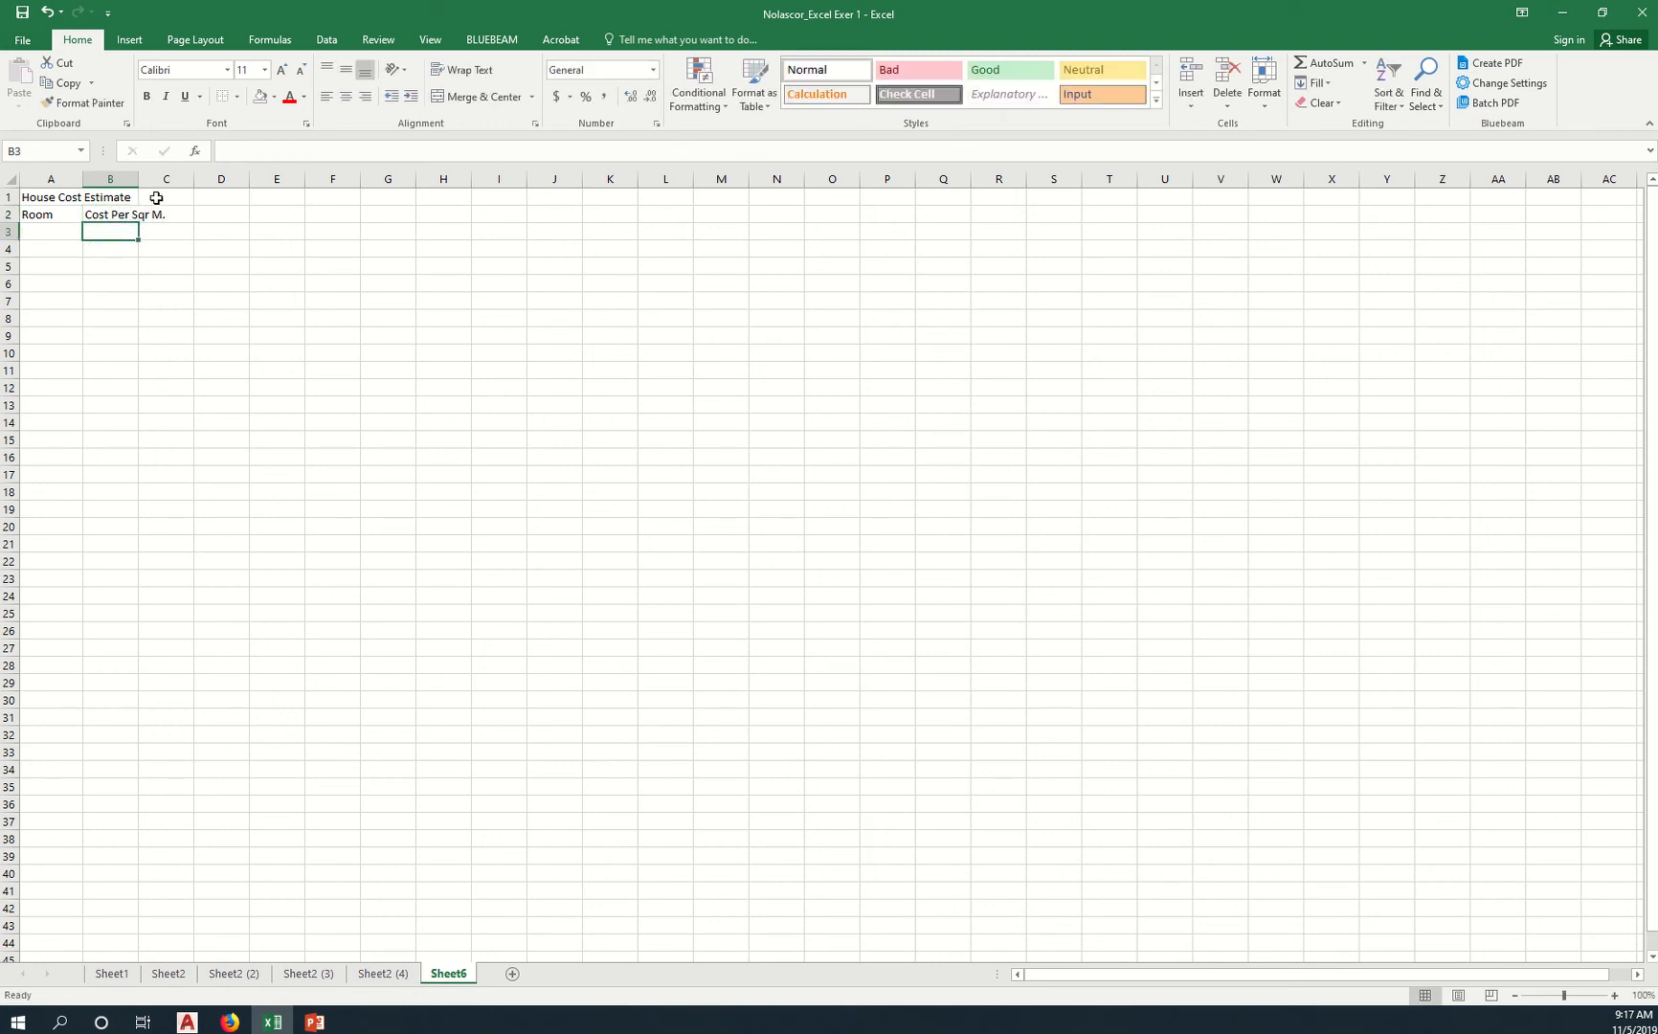
left_click_drag(132, 180, 187, 180)
Enter the heading "Area in mm" in C2 and widen column C to fit it.
left_click(221, 214)
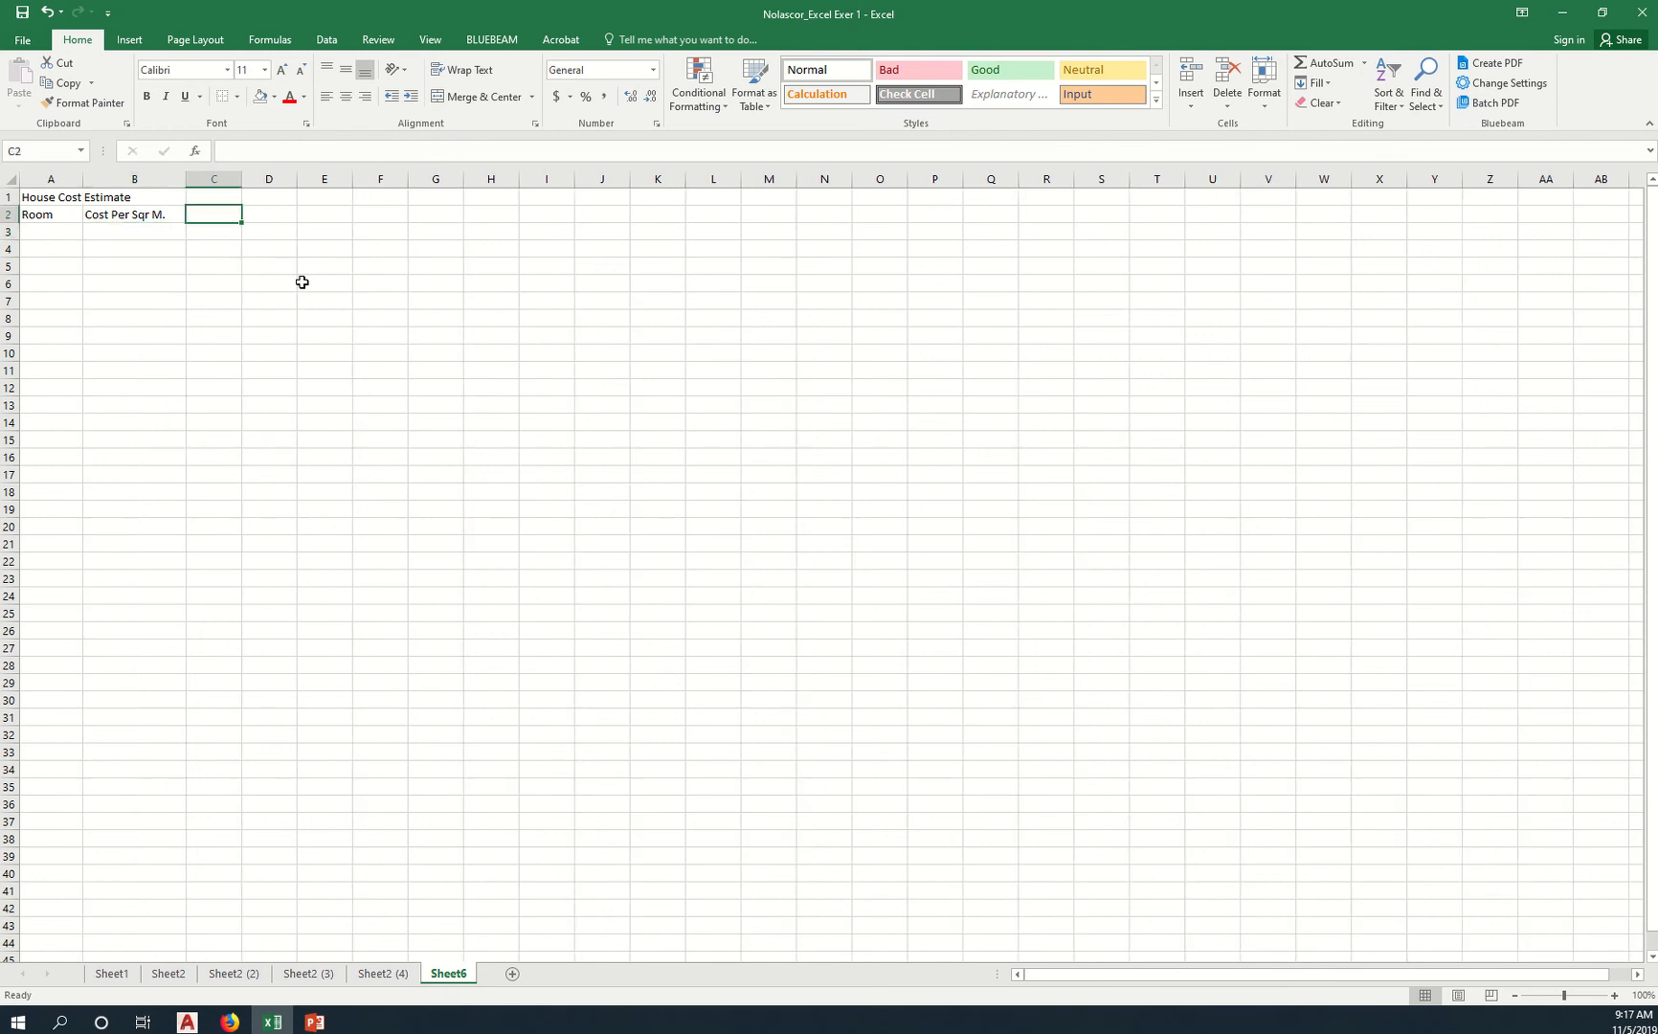
type("A")
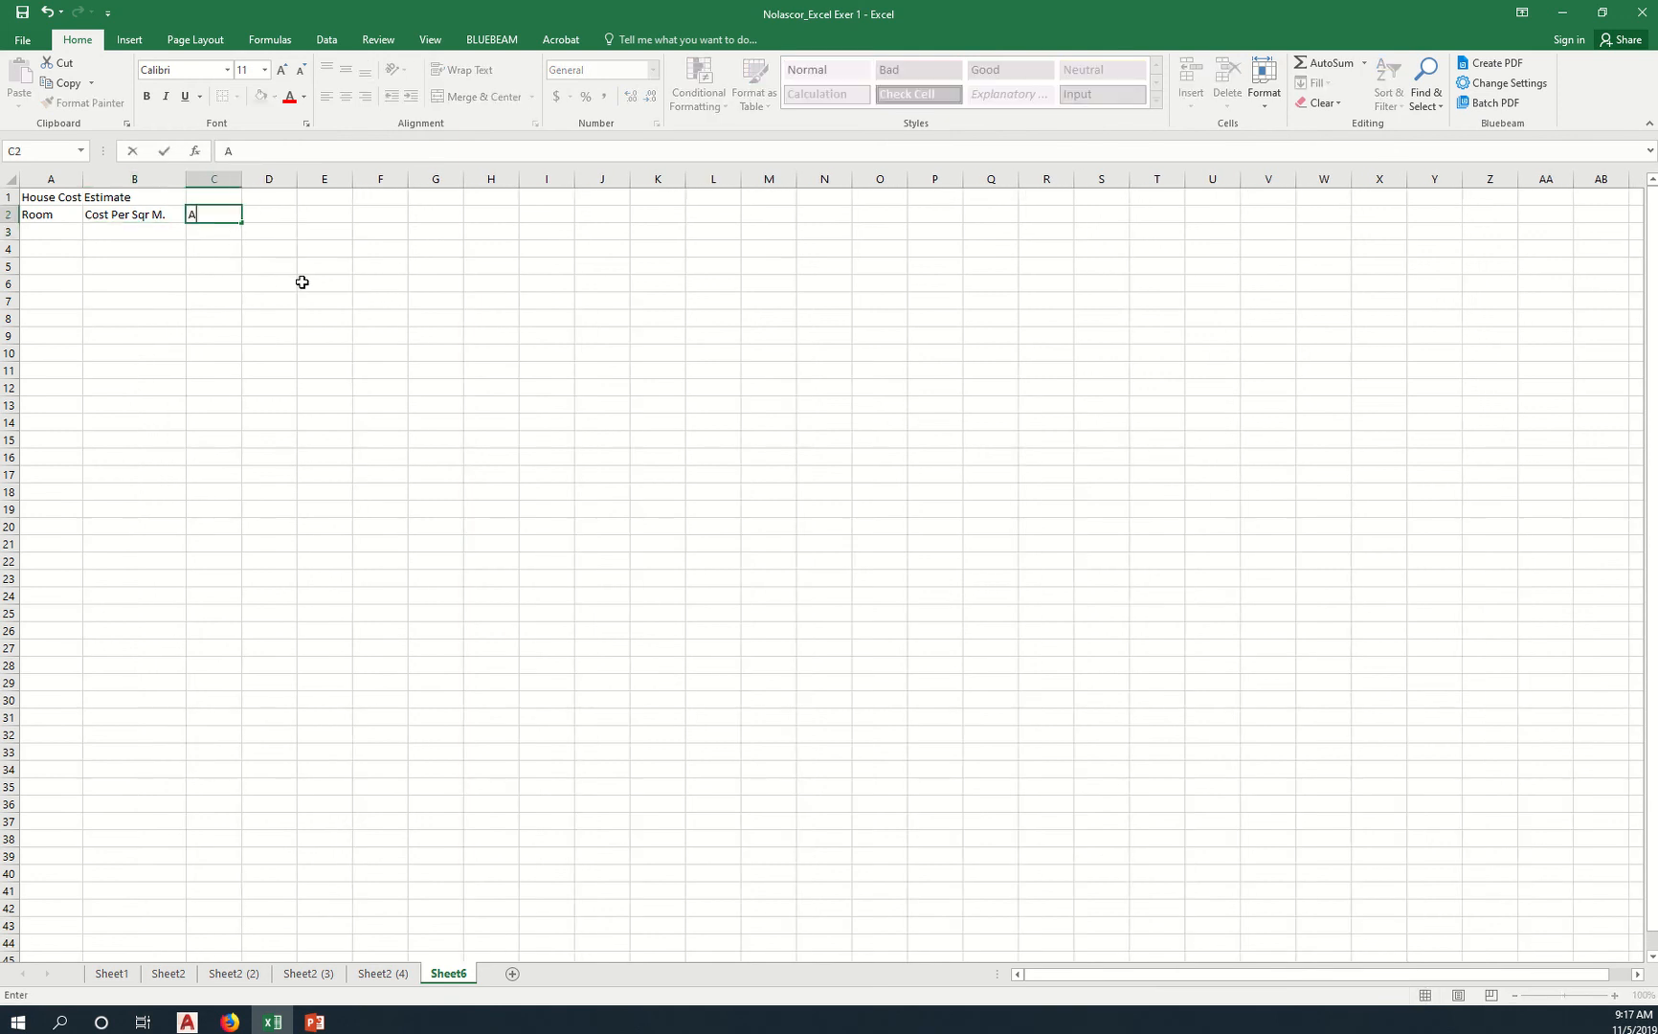
type("rea in mm")
key("Return")
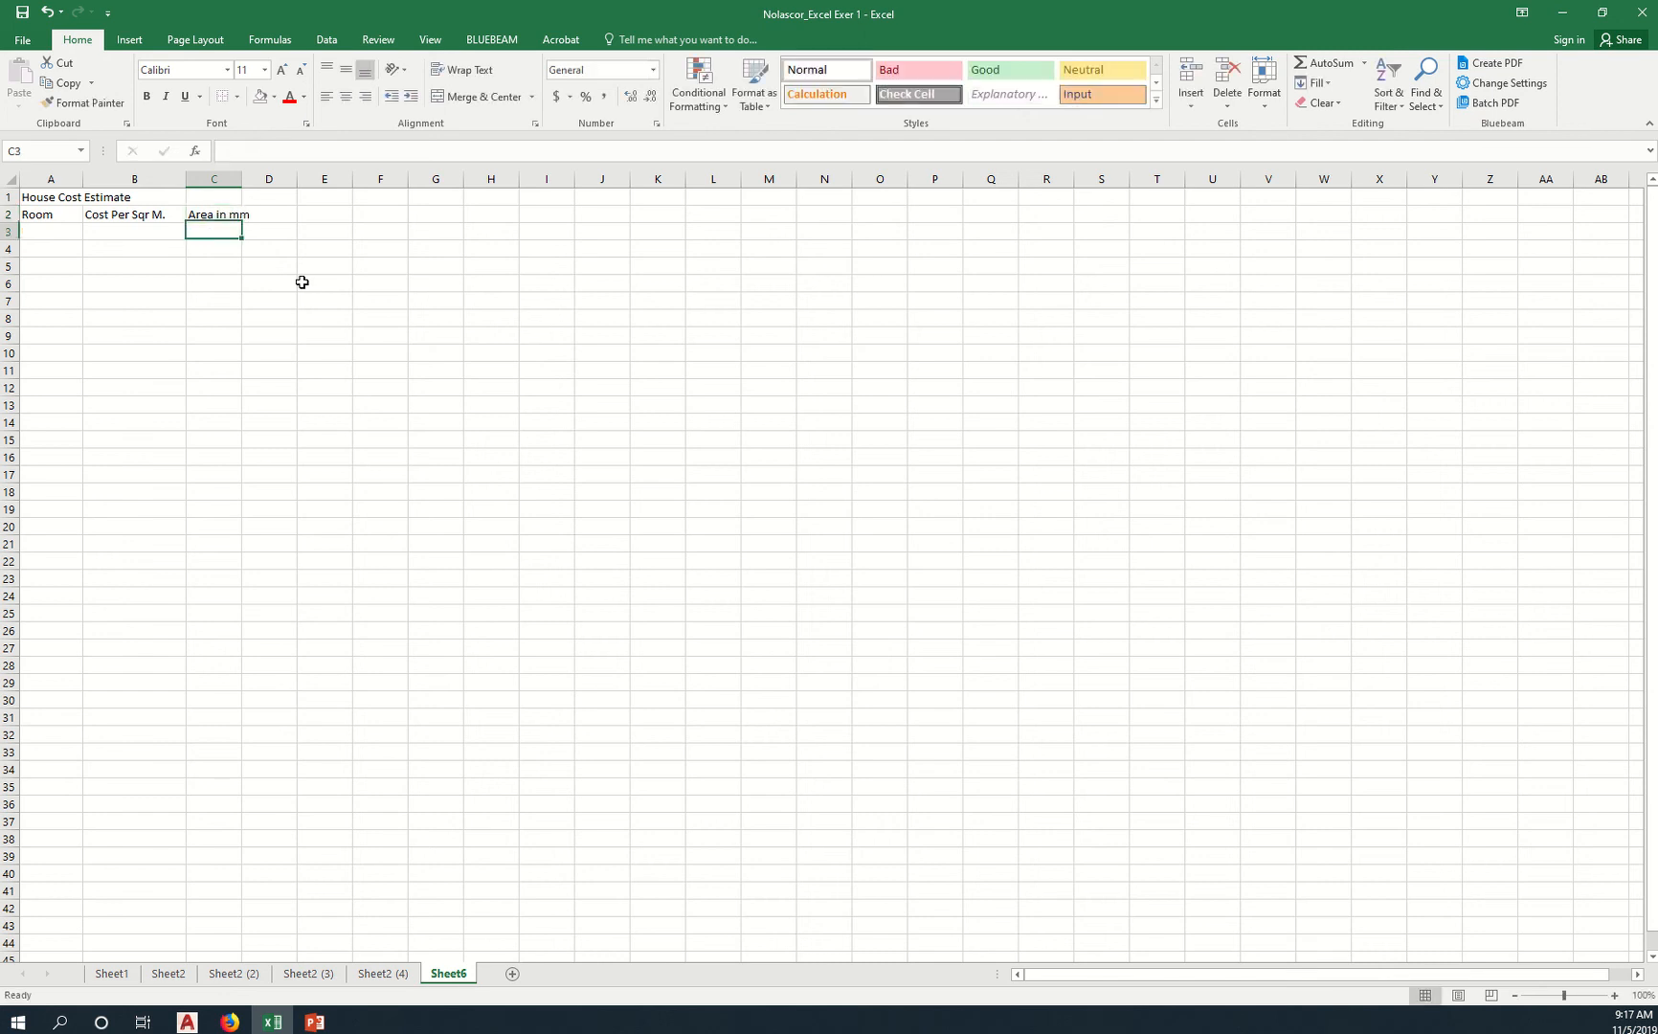
left_click_drag(241, 175, 270, 175)
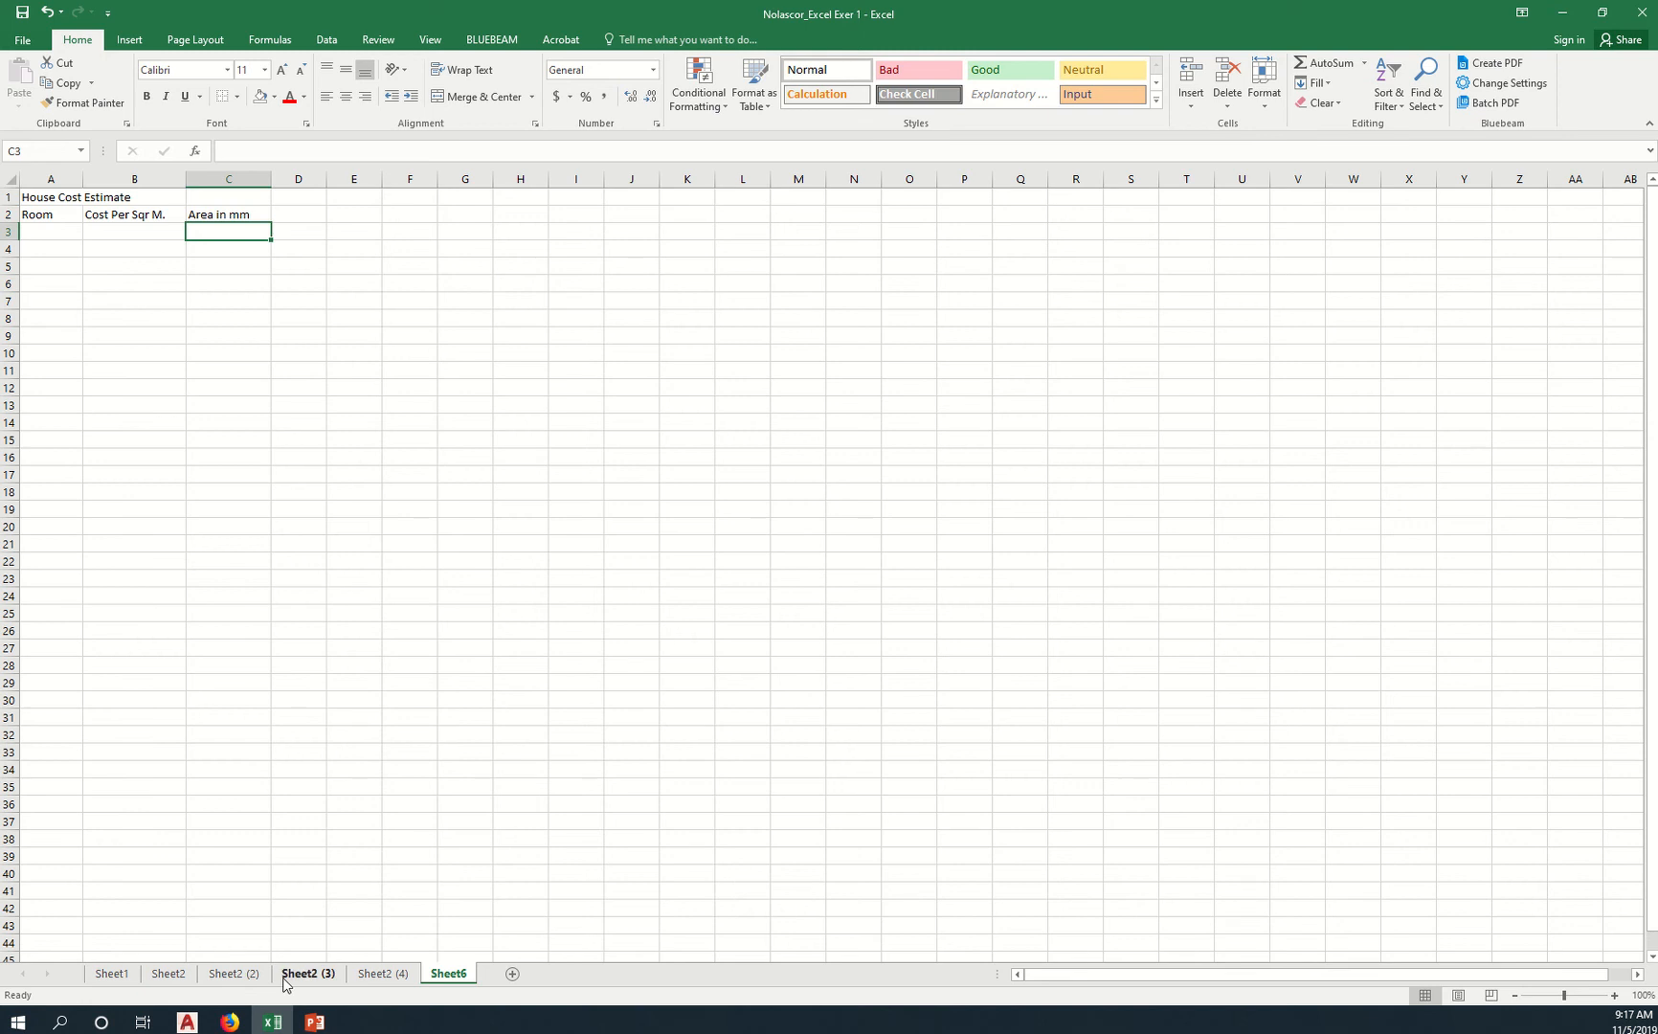
Switch to AutoCAD and check the garage's inside width with the DIST command, starting from its upper-left inner corner.
left_click(187, 1023)
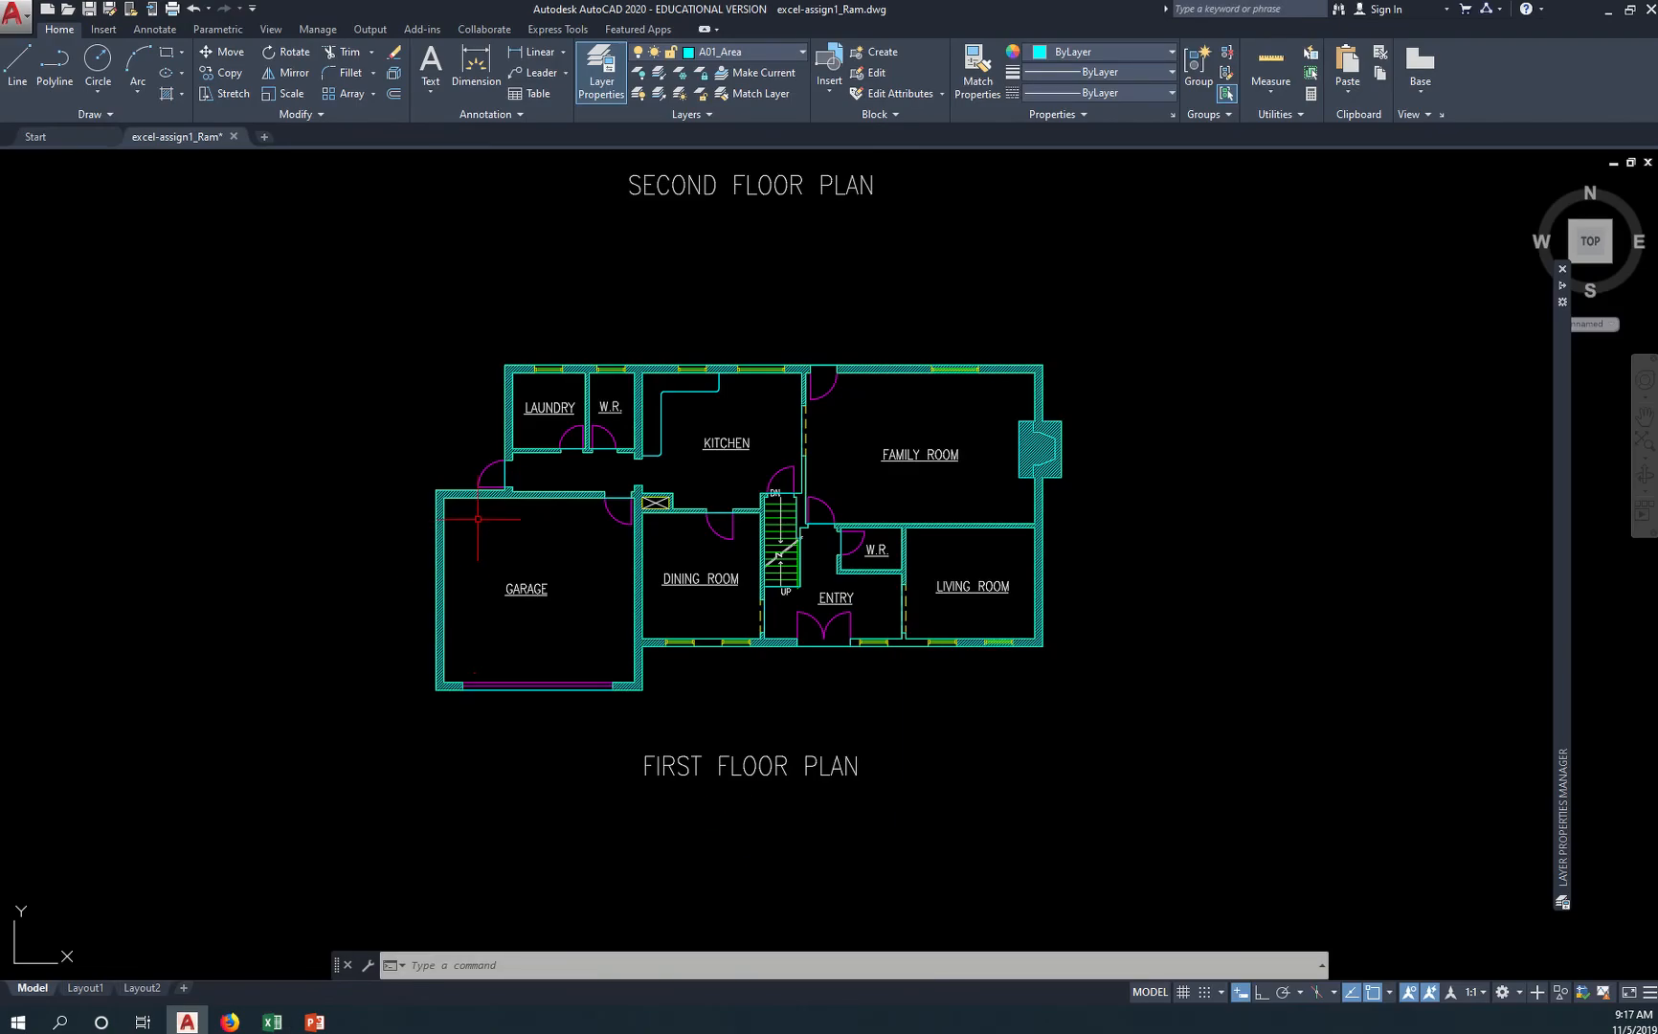
scroll(482, 512, "up", 4)
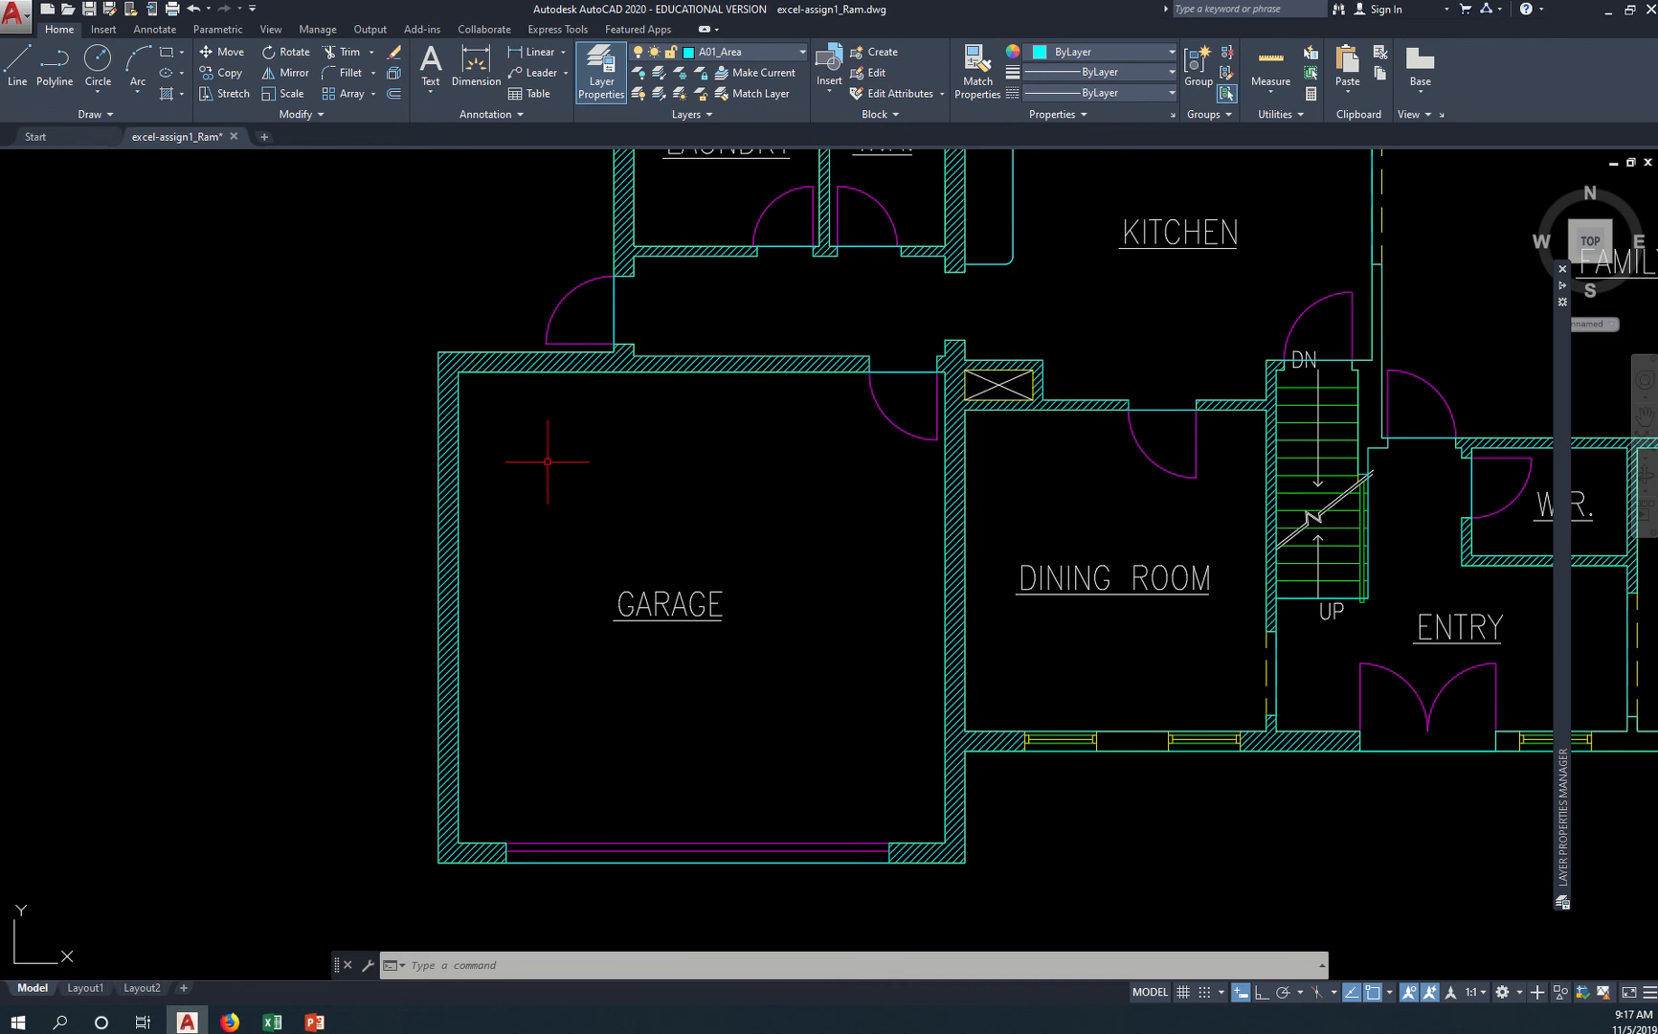
type("d po")
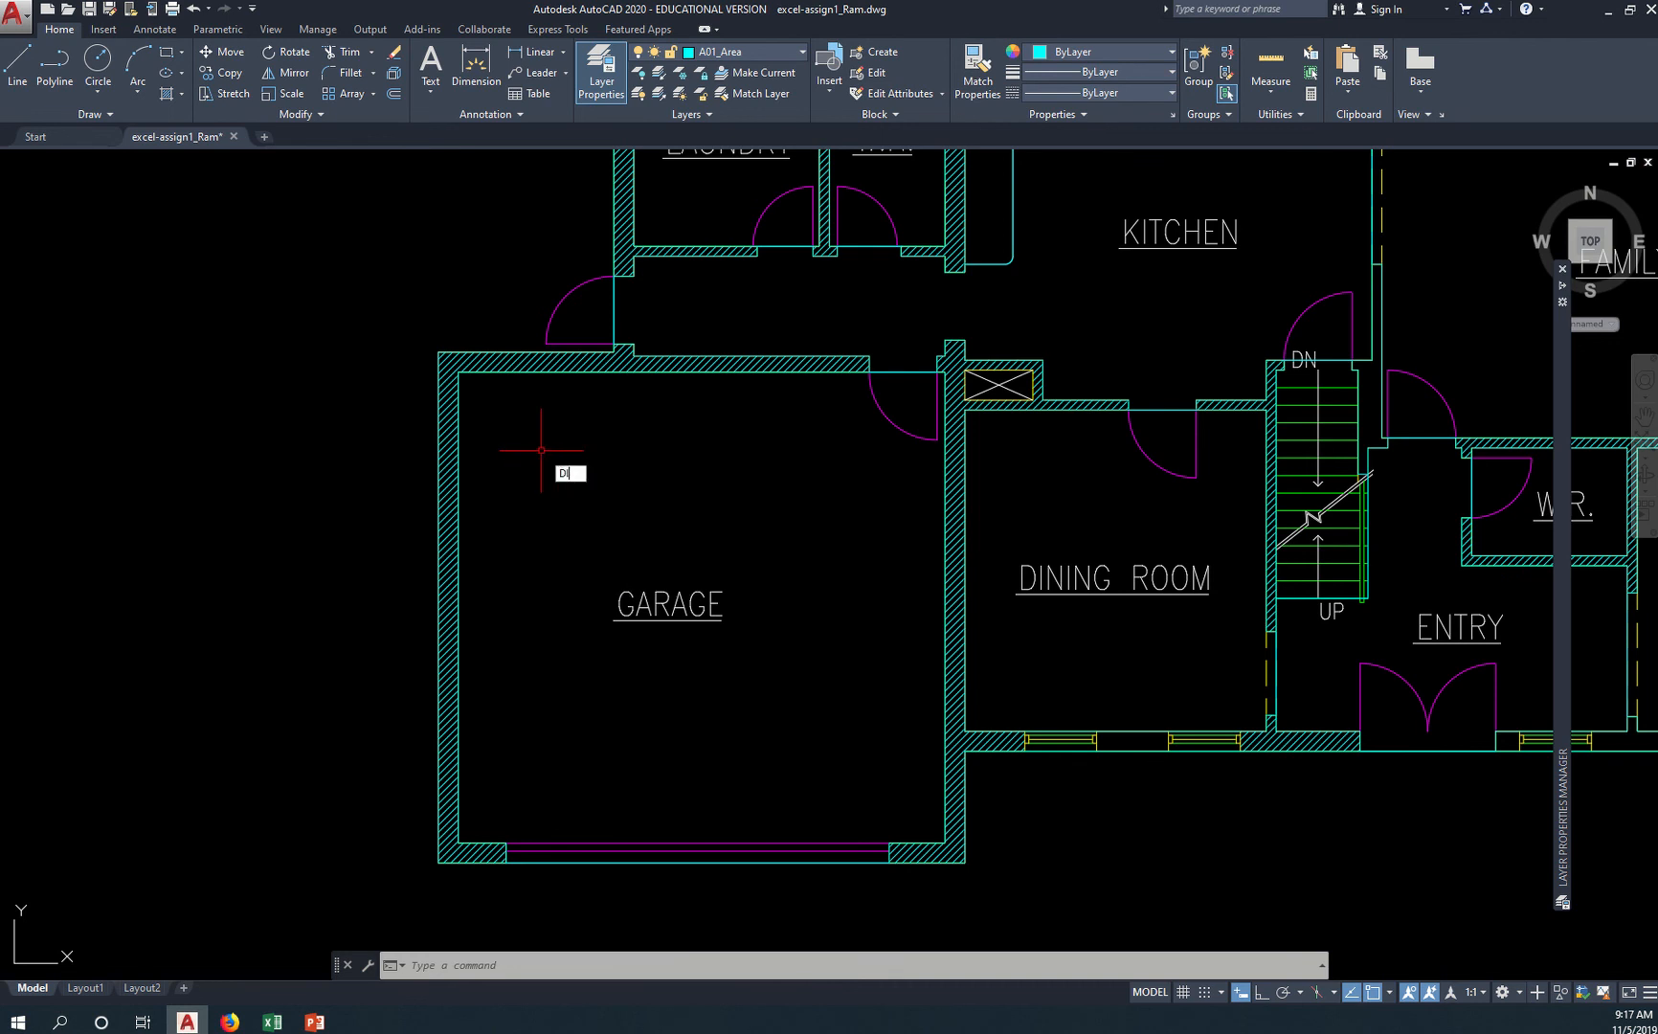
type("i")
key("Return")
left_click(459, 374)
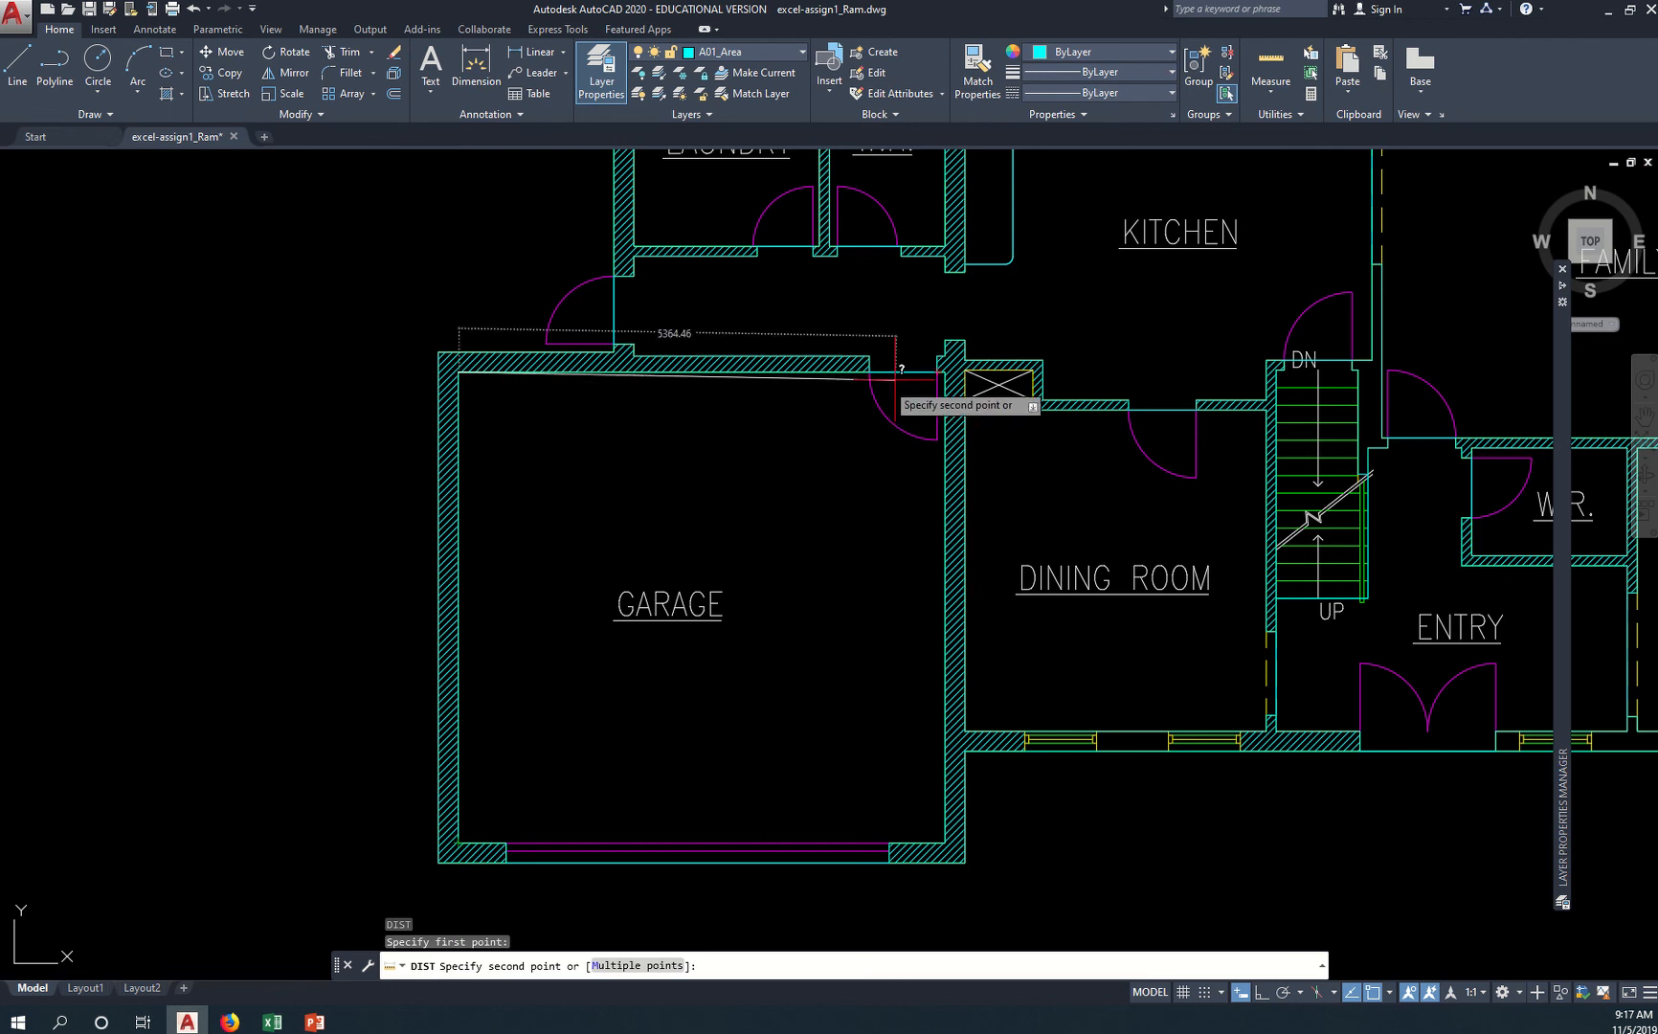
key("Escape")
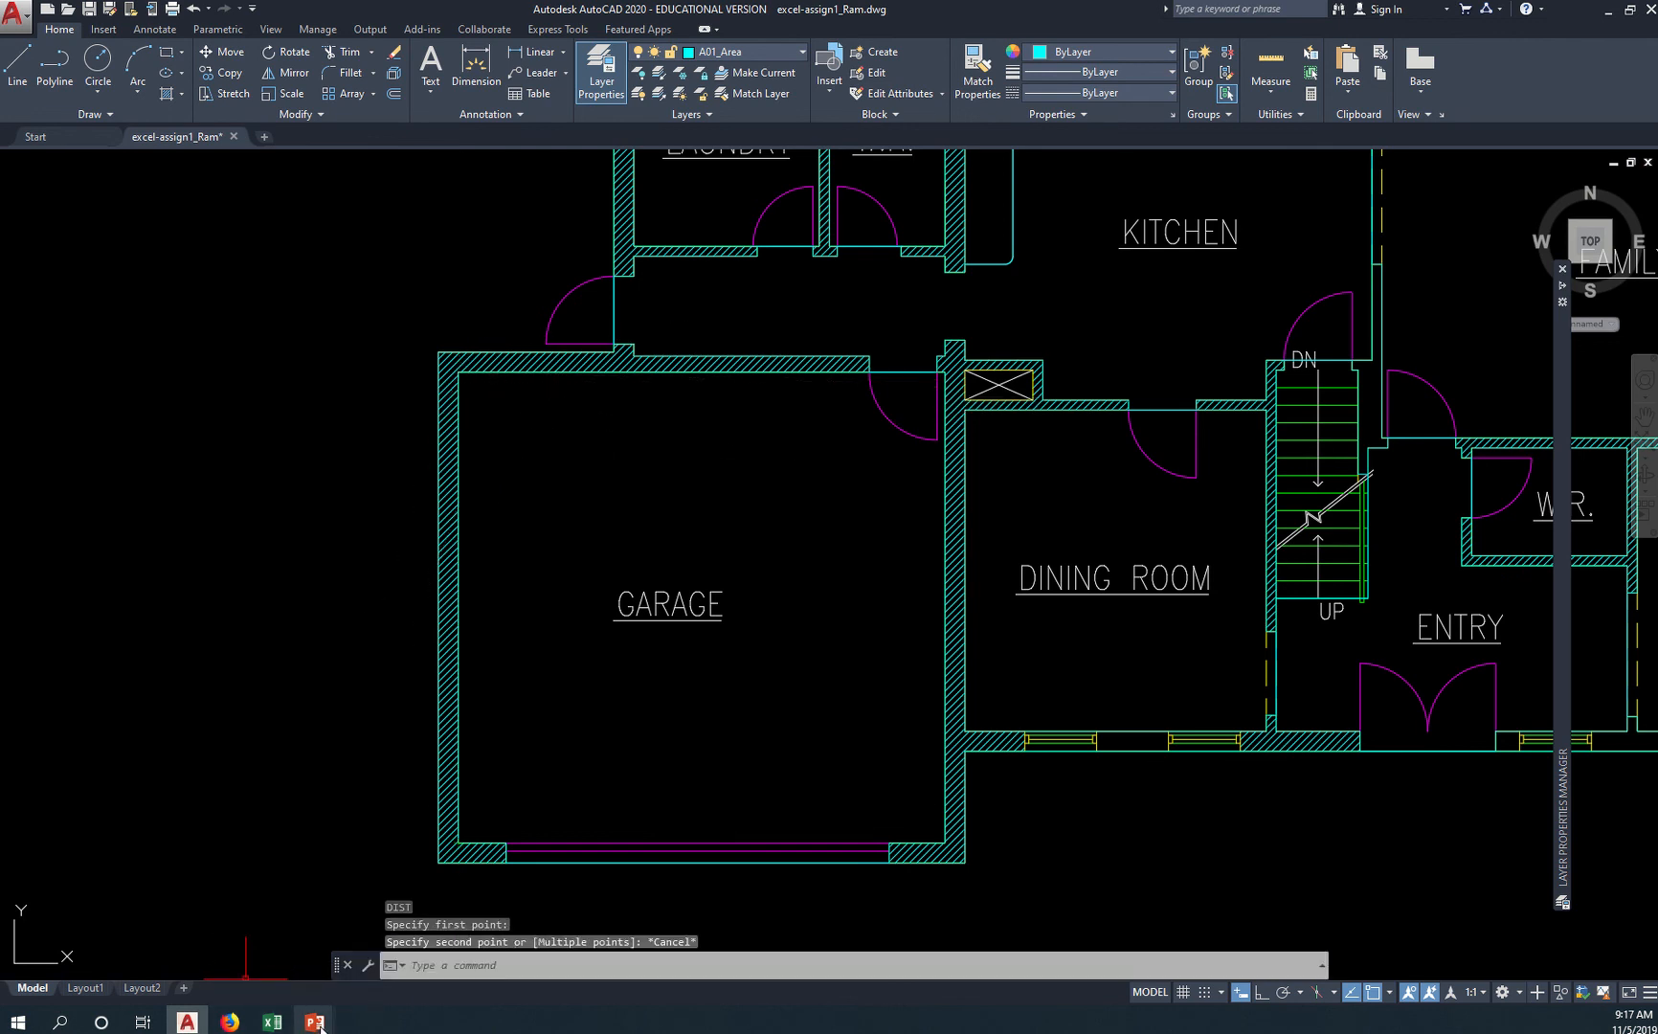
Return to Excel, change the heading in C2 to "Area in Sqr. mm", and widen column C to fit it.
left_click(272, 1023)
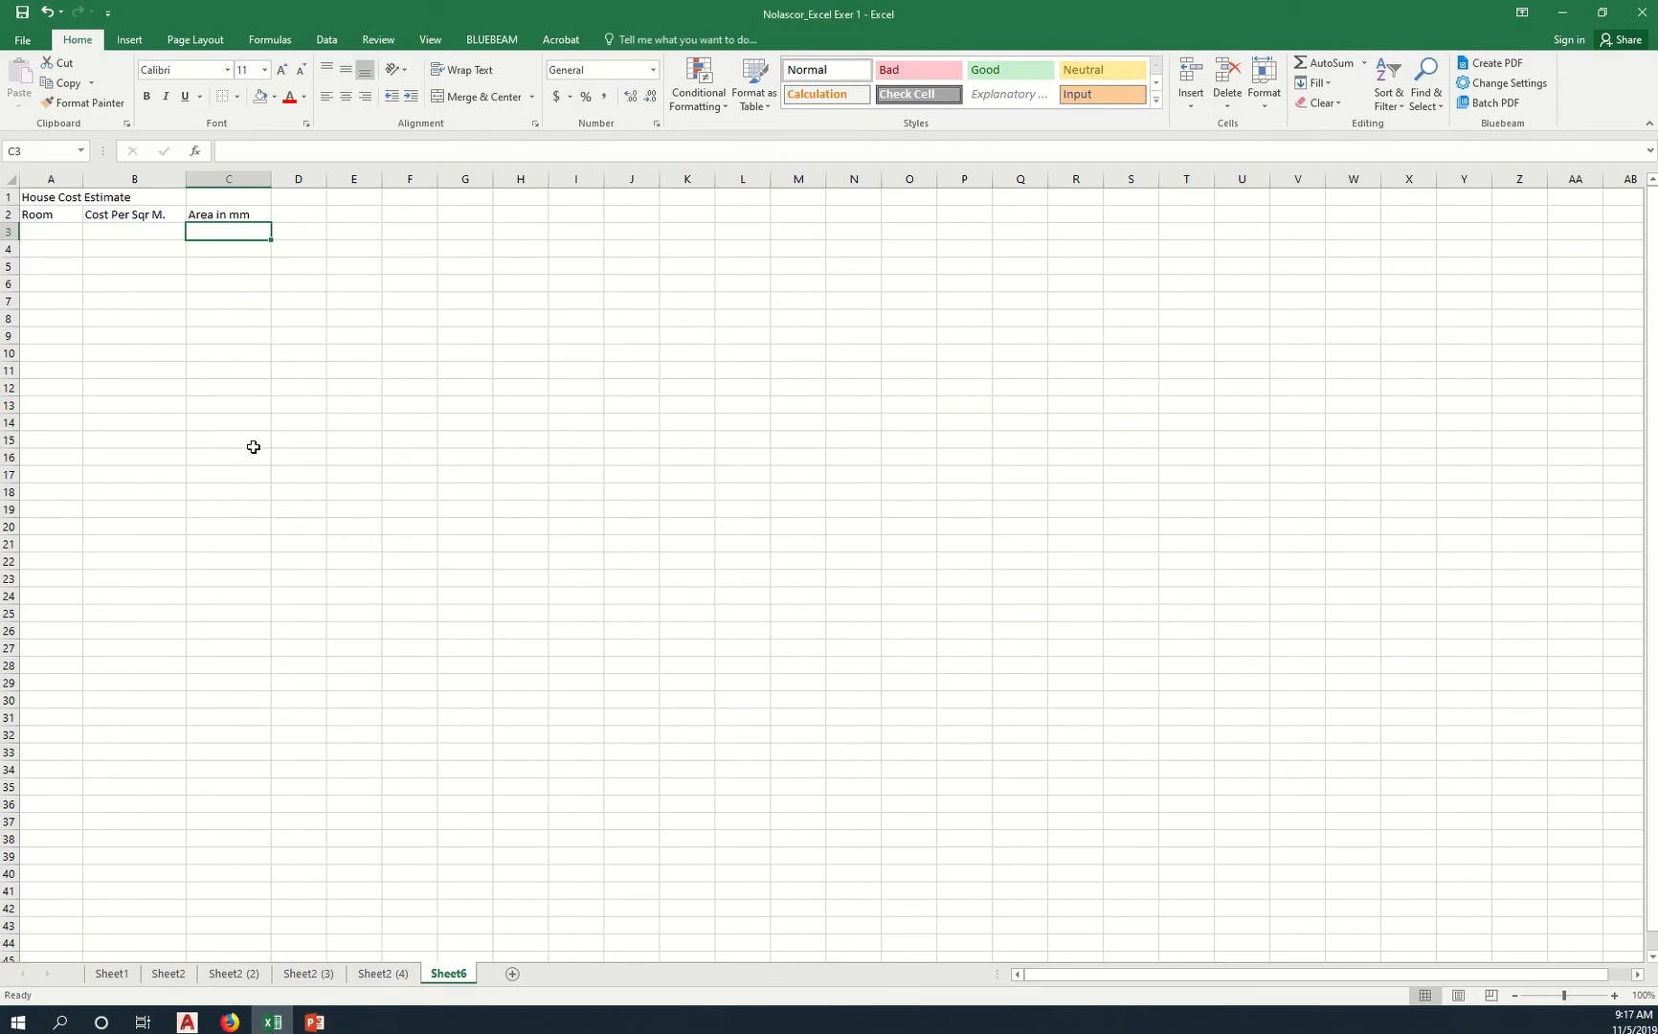
double_click(231, 218)
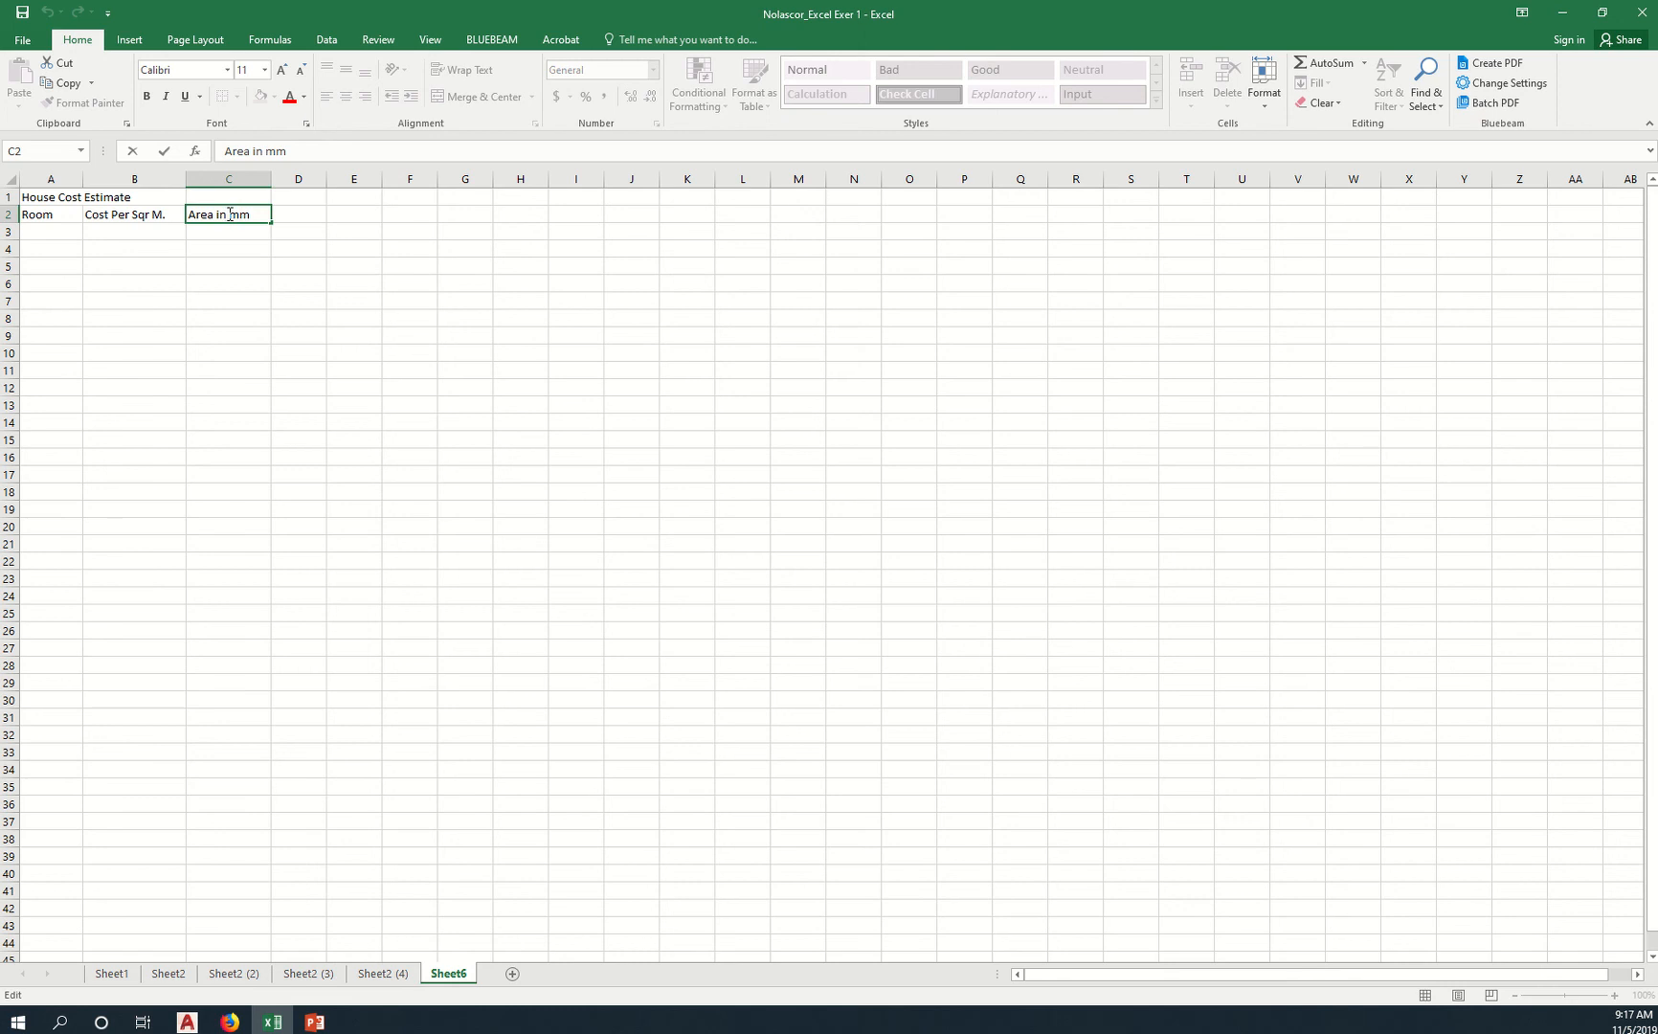
type("Sqr.")
left_click(339, 279)
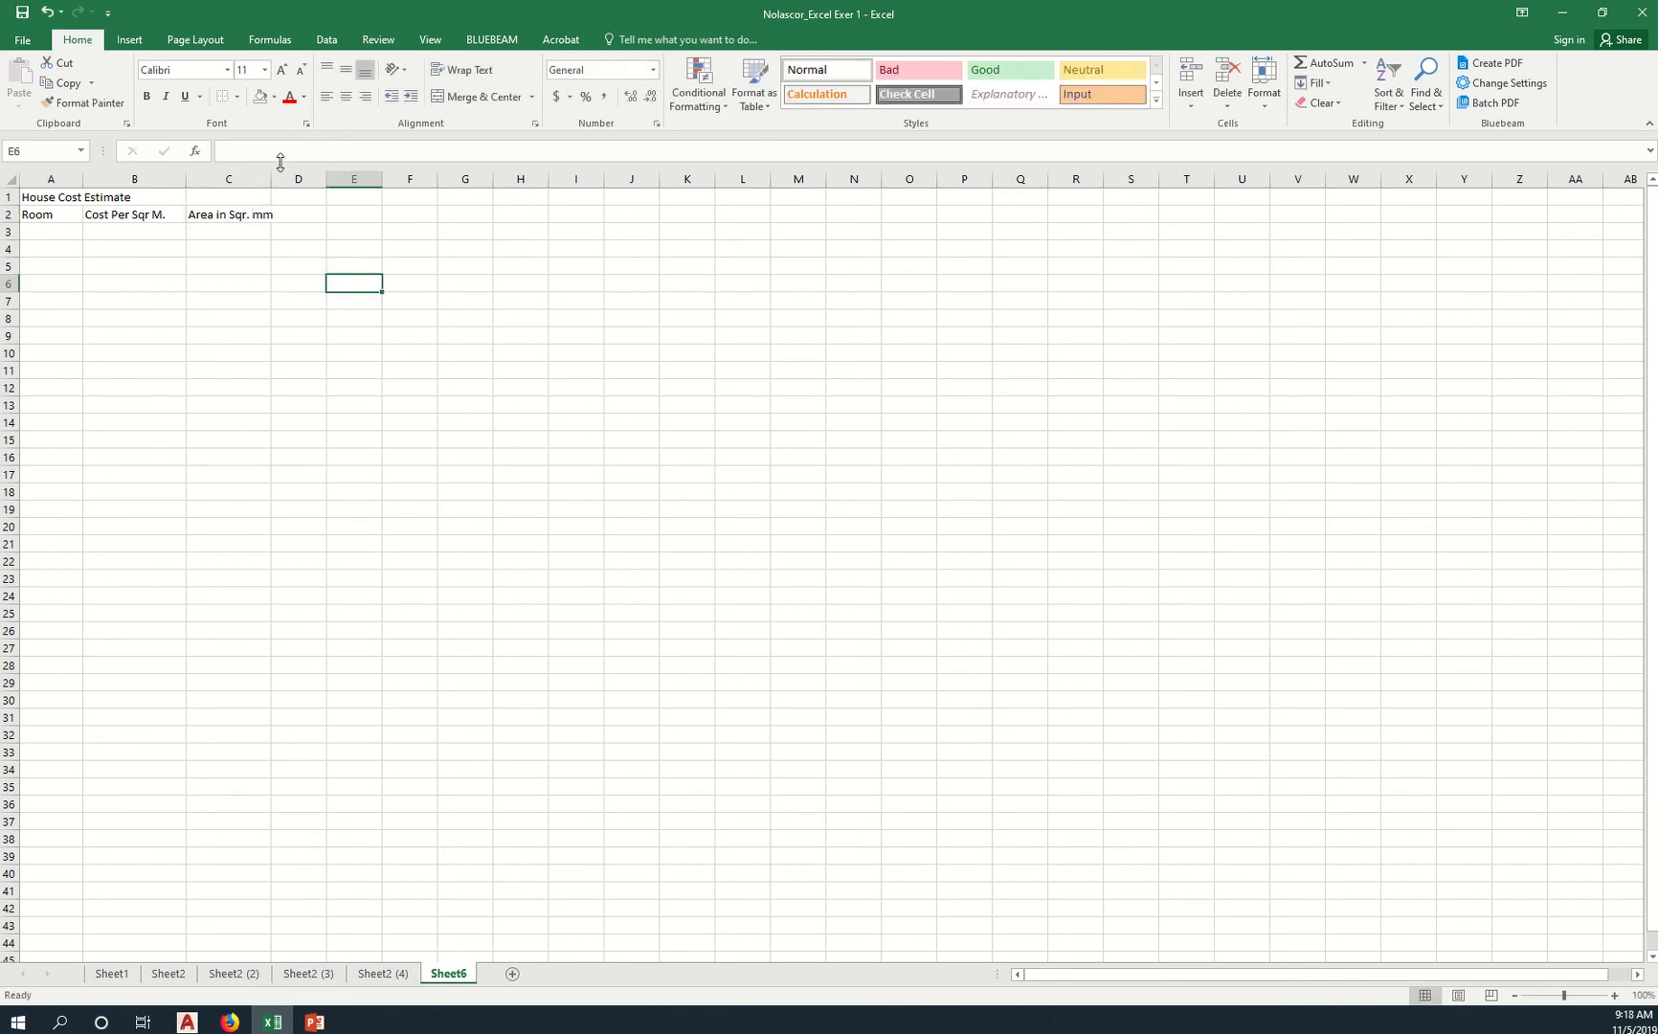
left_click_drag(265, 184, 286, 184)
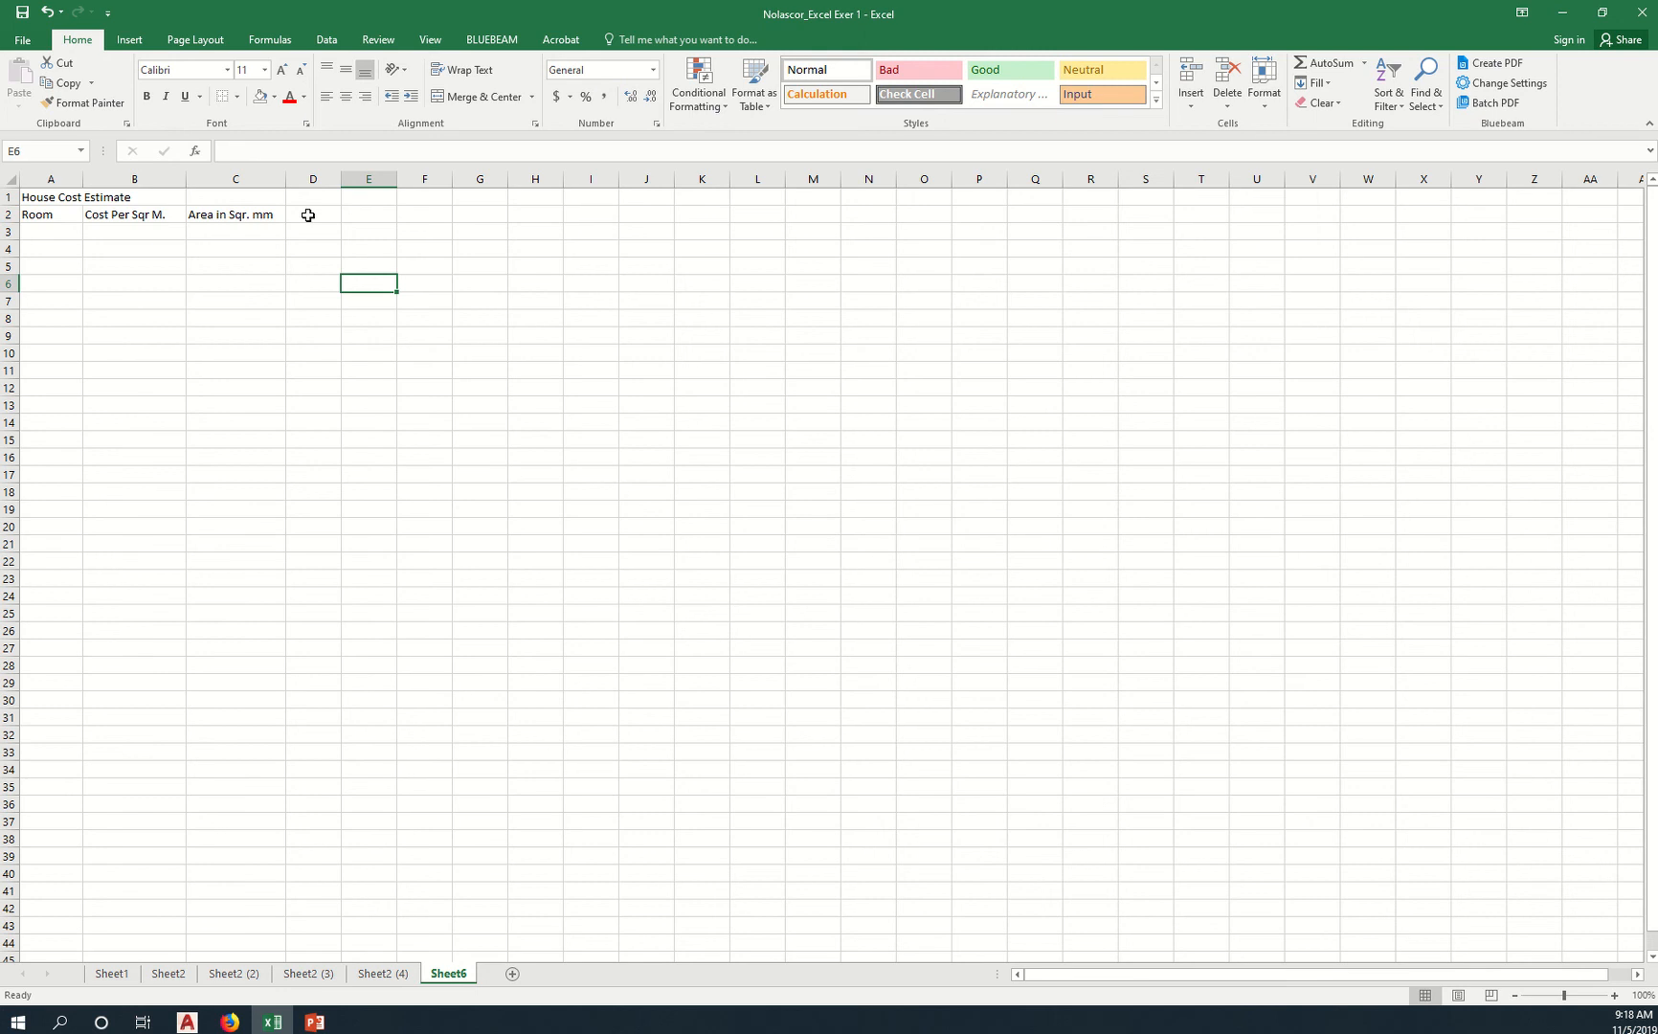
Enter the heading "Area in Sqr. M" in D2 and widen column D to fit it.
left_click(307, 213)
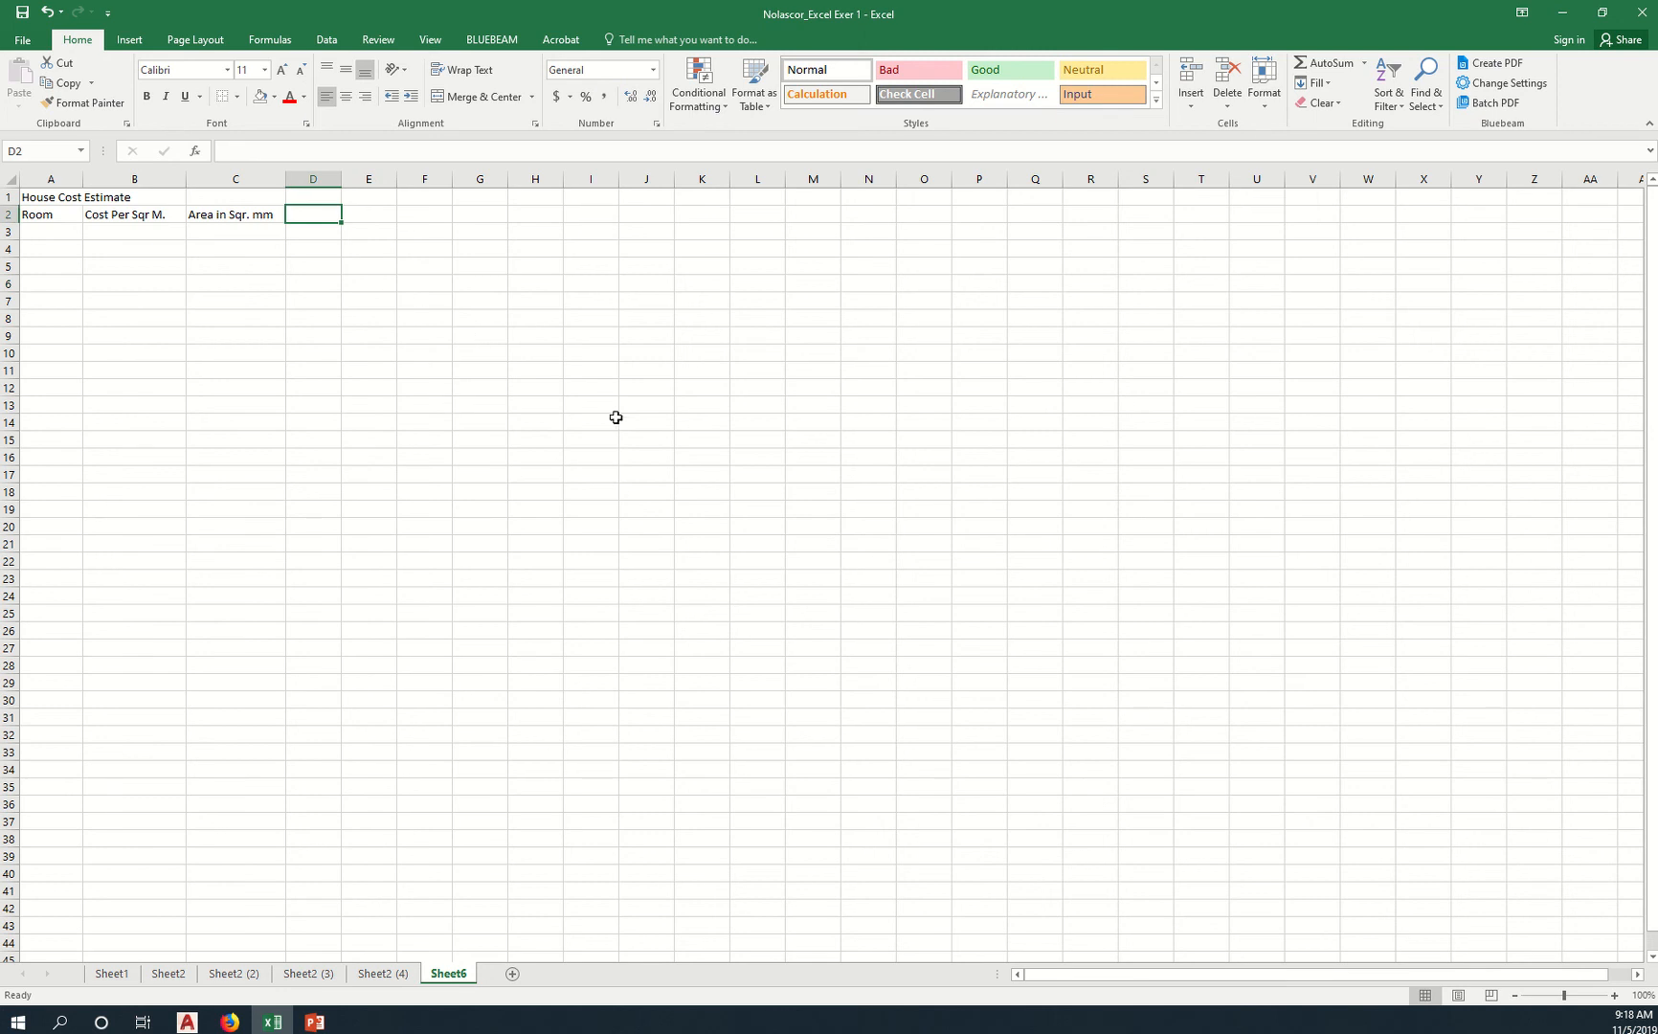
type("Area in Sqr.")
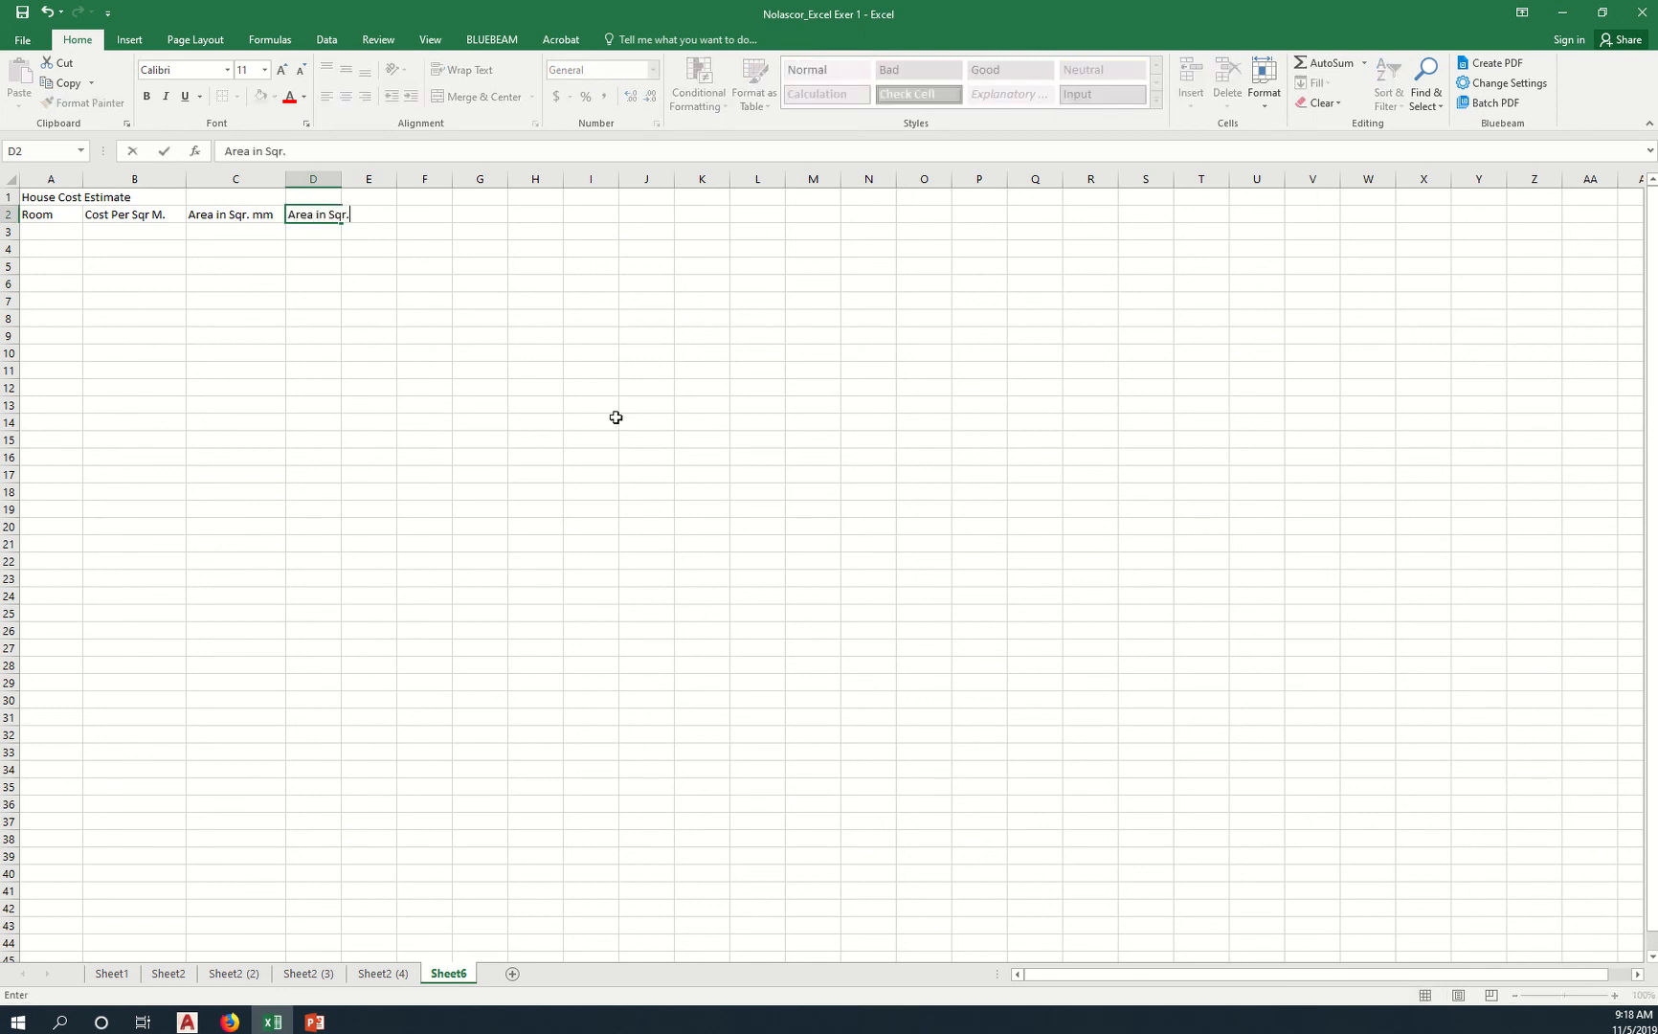
type(" M")
key("Return")
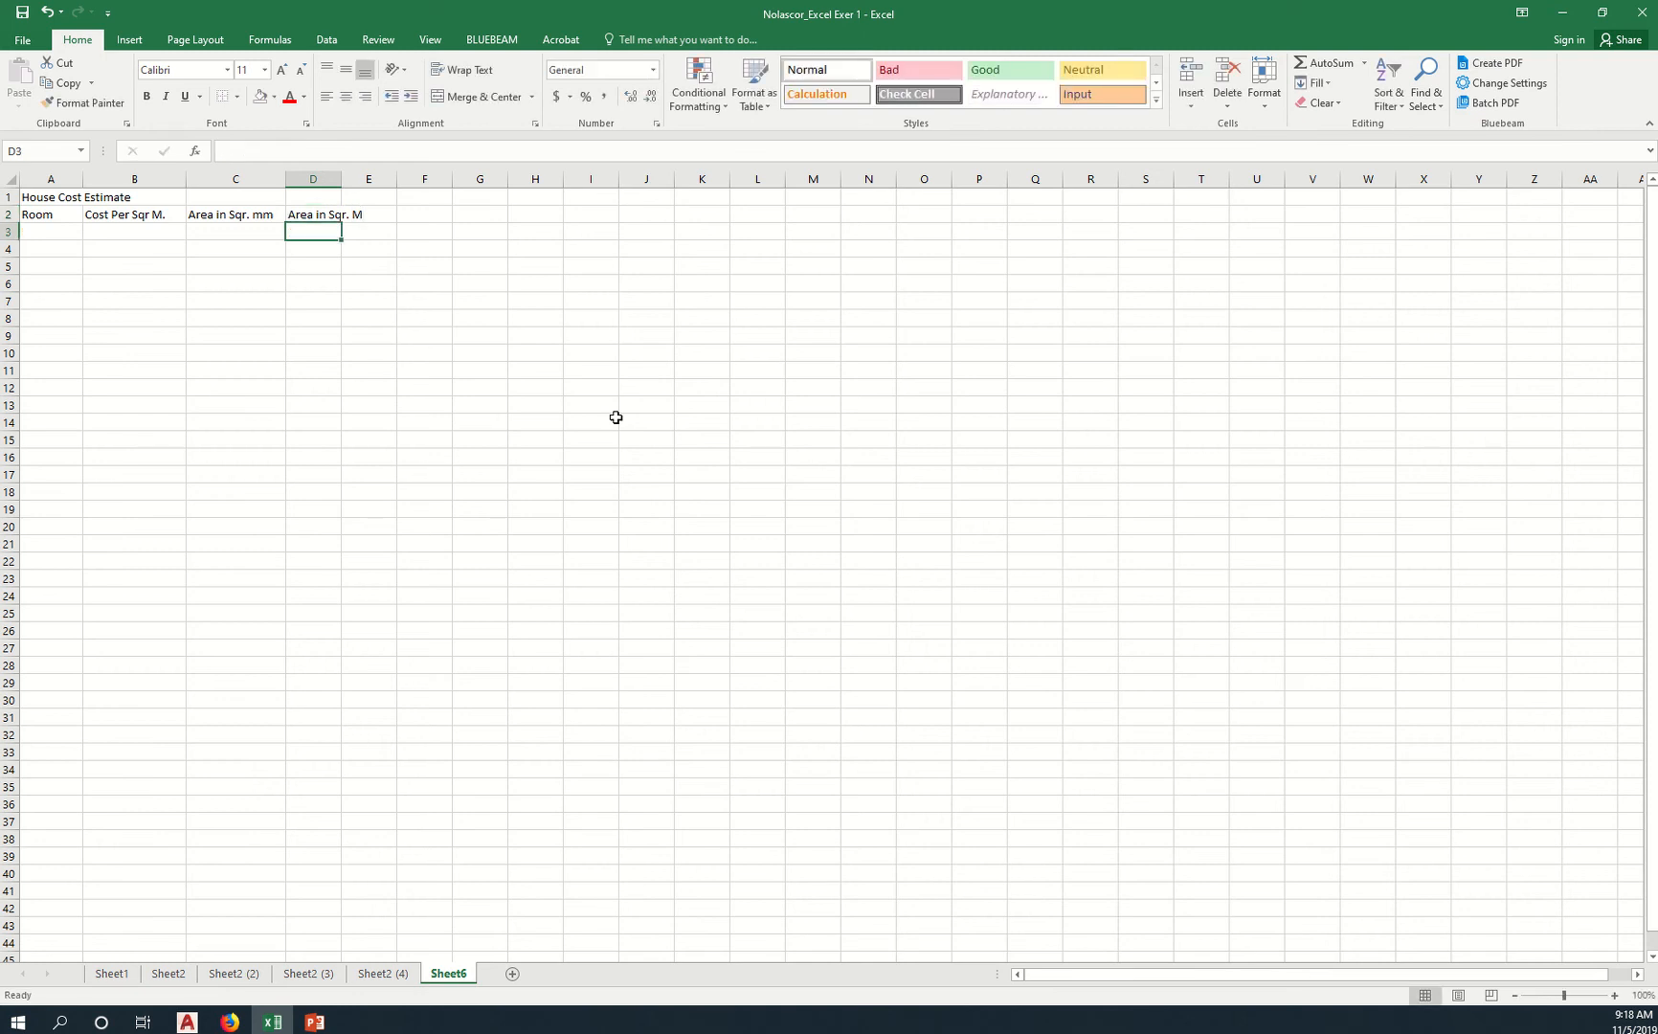
left_click_drag(342, 179, 387, 179)
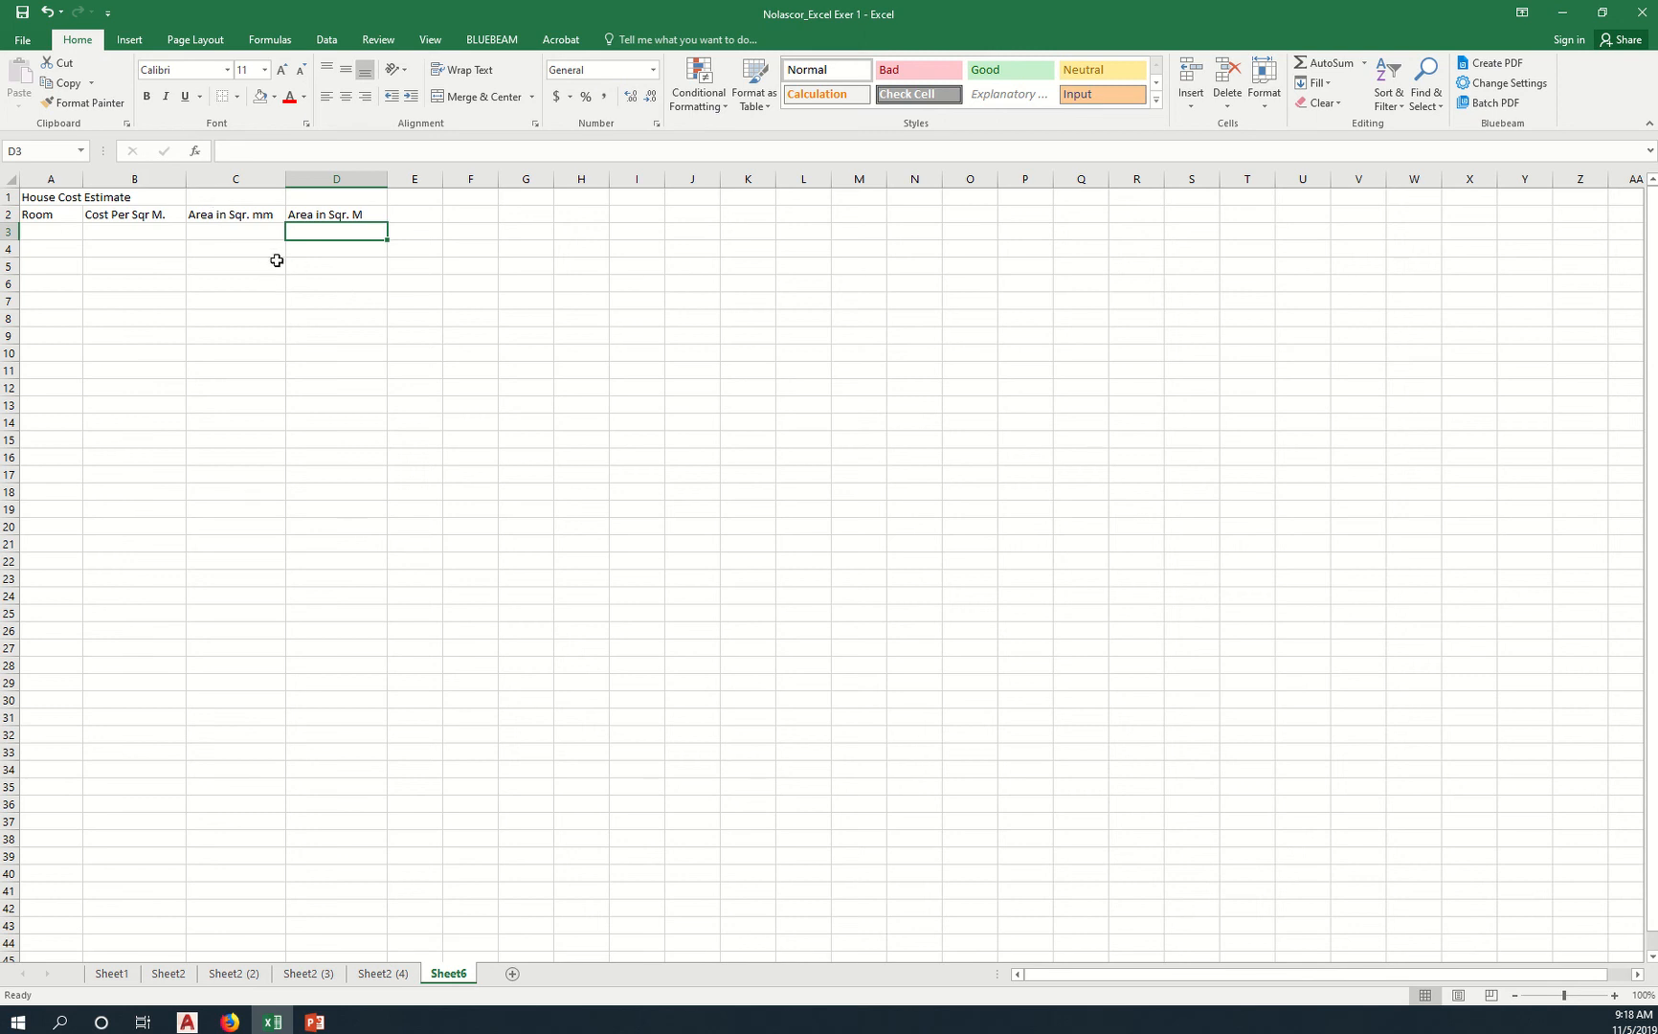
Enter the heading "Sub-Total Cost of the Room" in E2 and autofit column E to it.
left_click(407, 211)
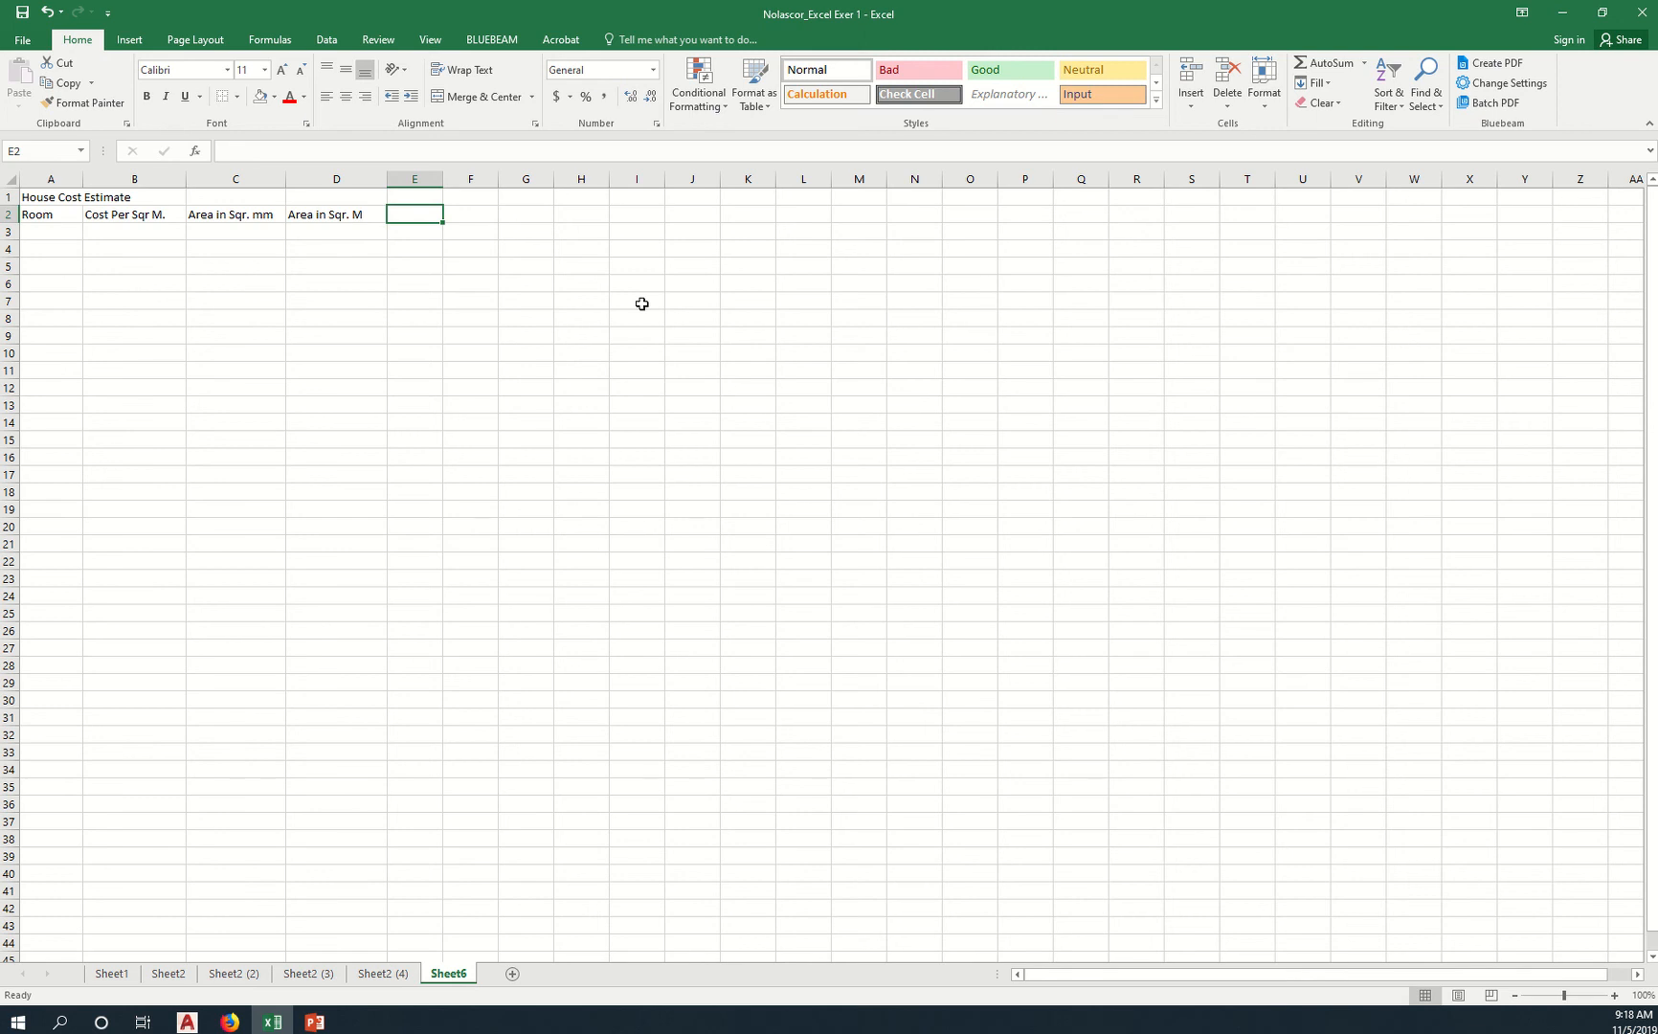
type("Cost of the Room")
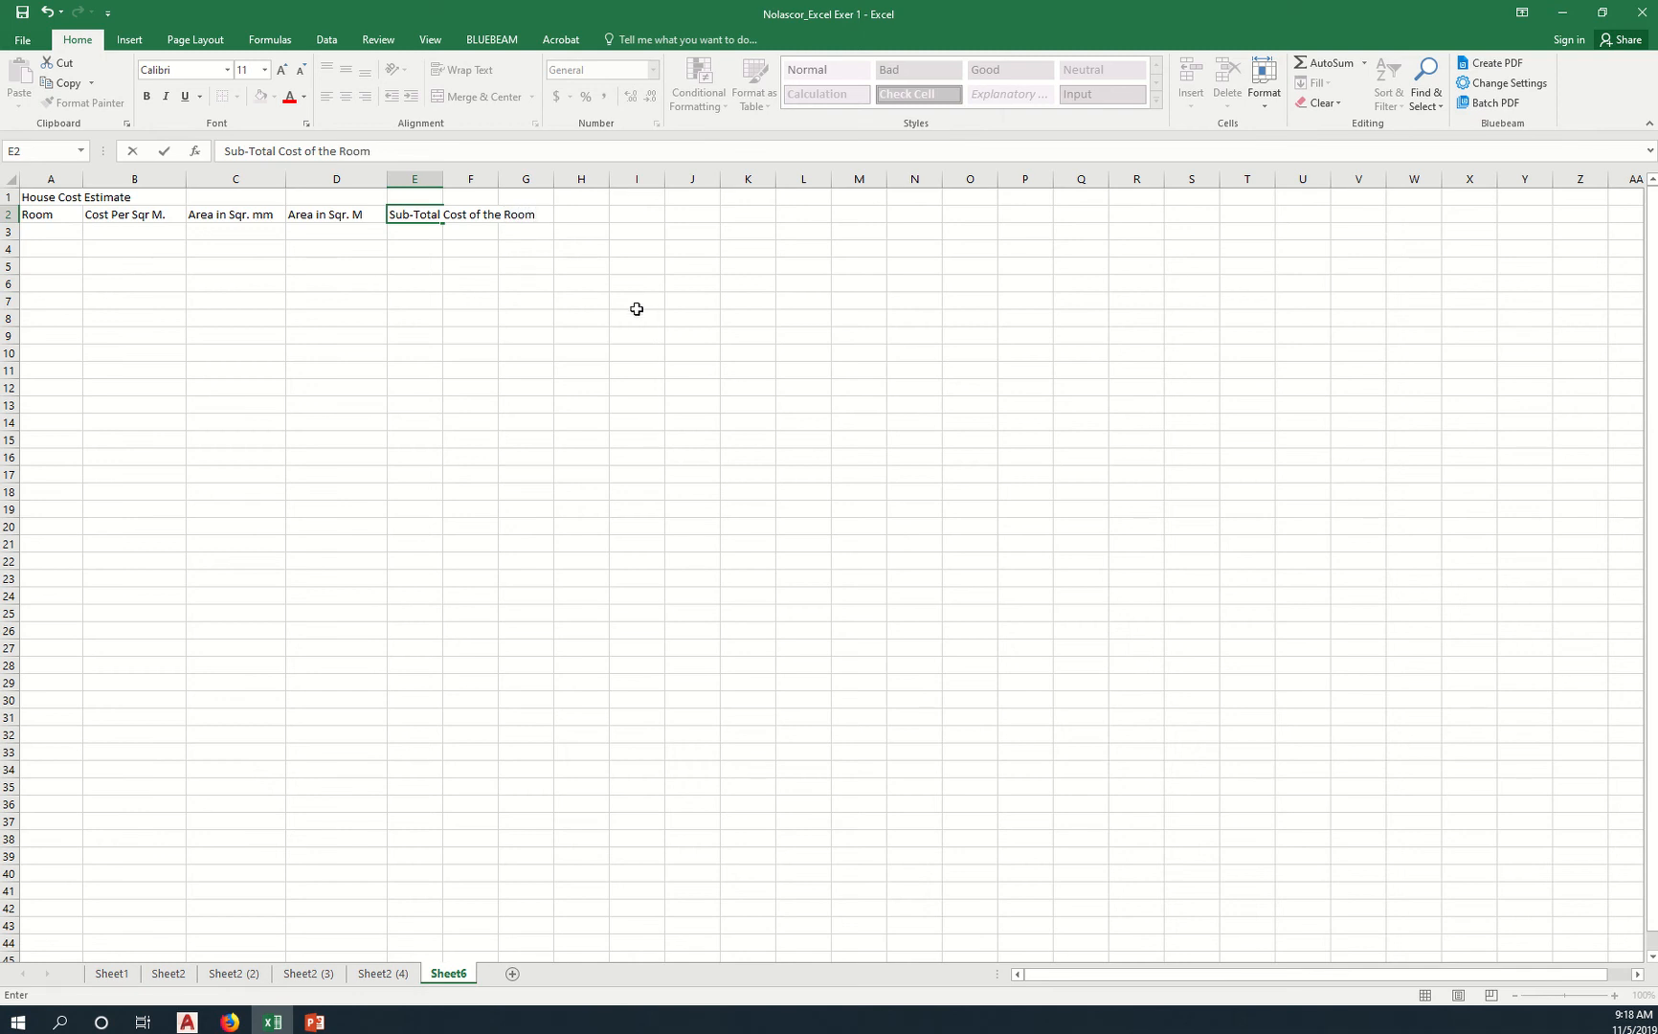
left_click(487, 331)
double_click(442, 179)
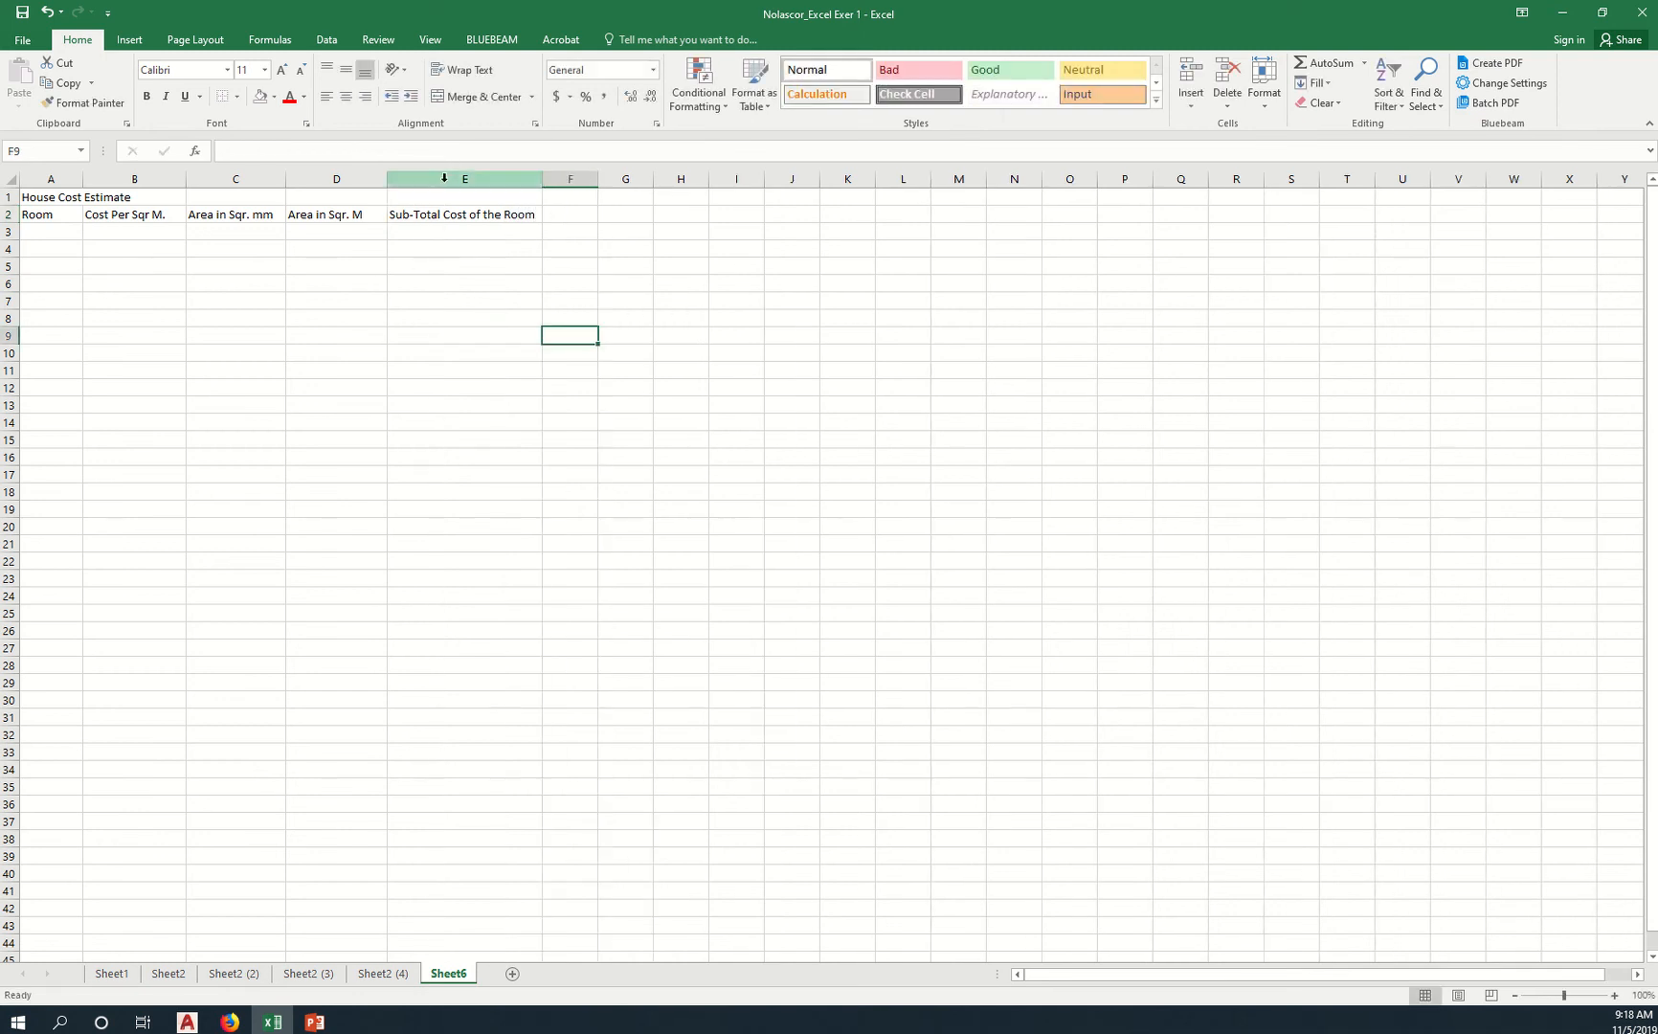
left_click(479, 234)
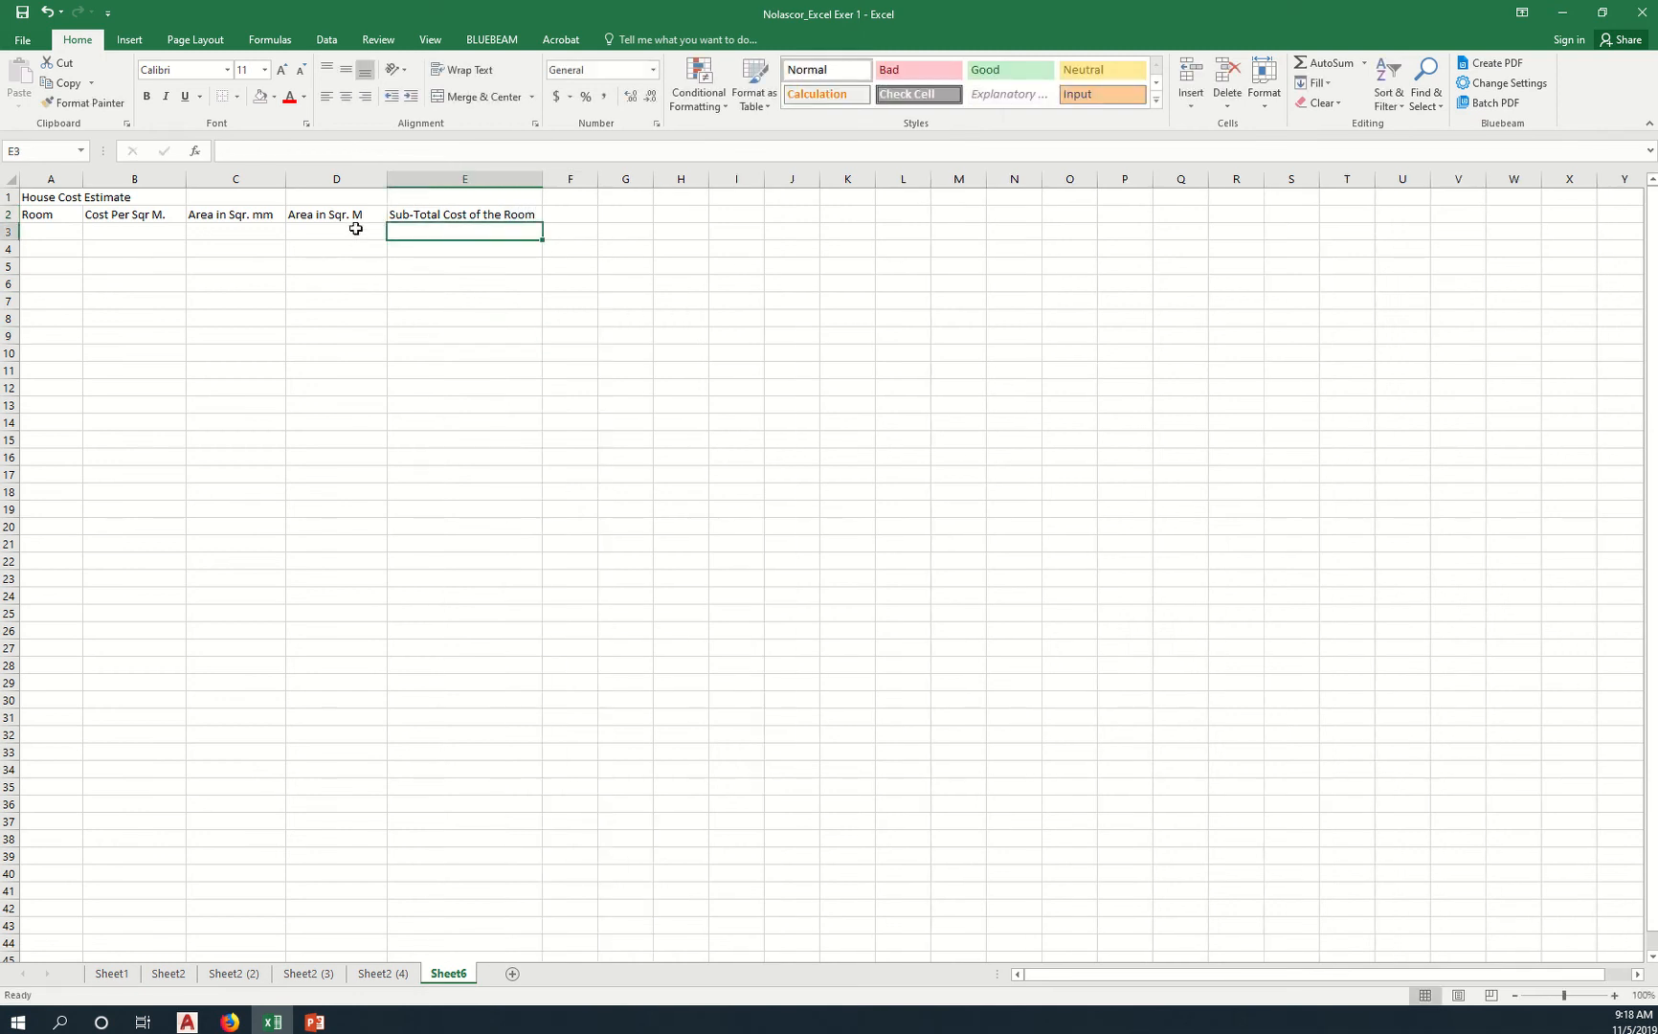
left_click(356, 229)
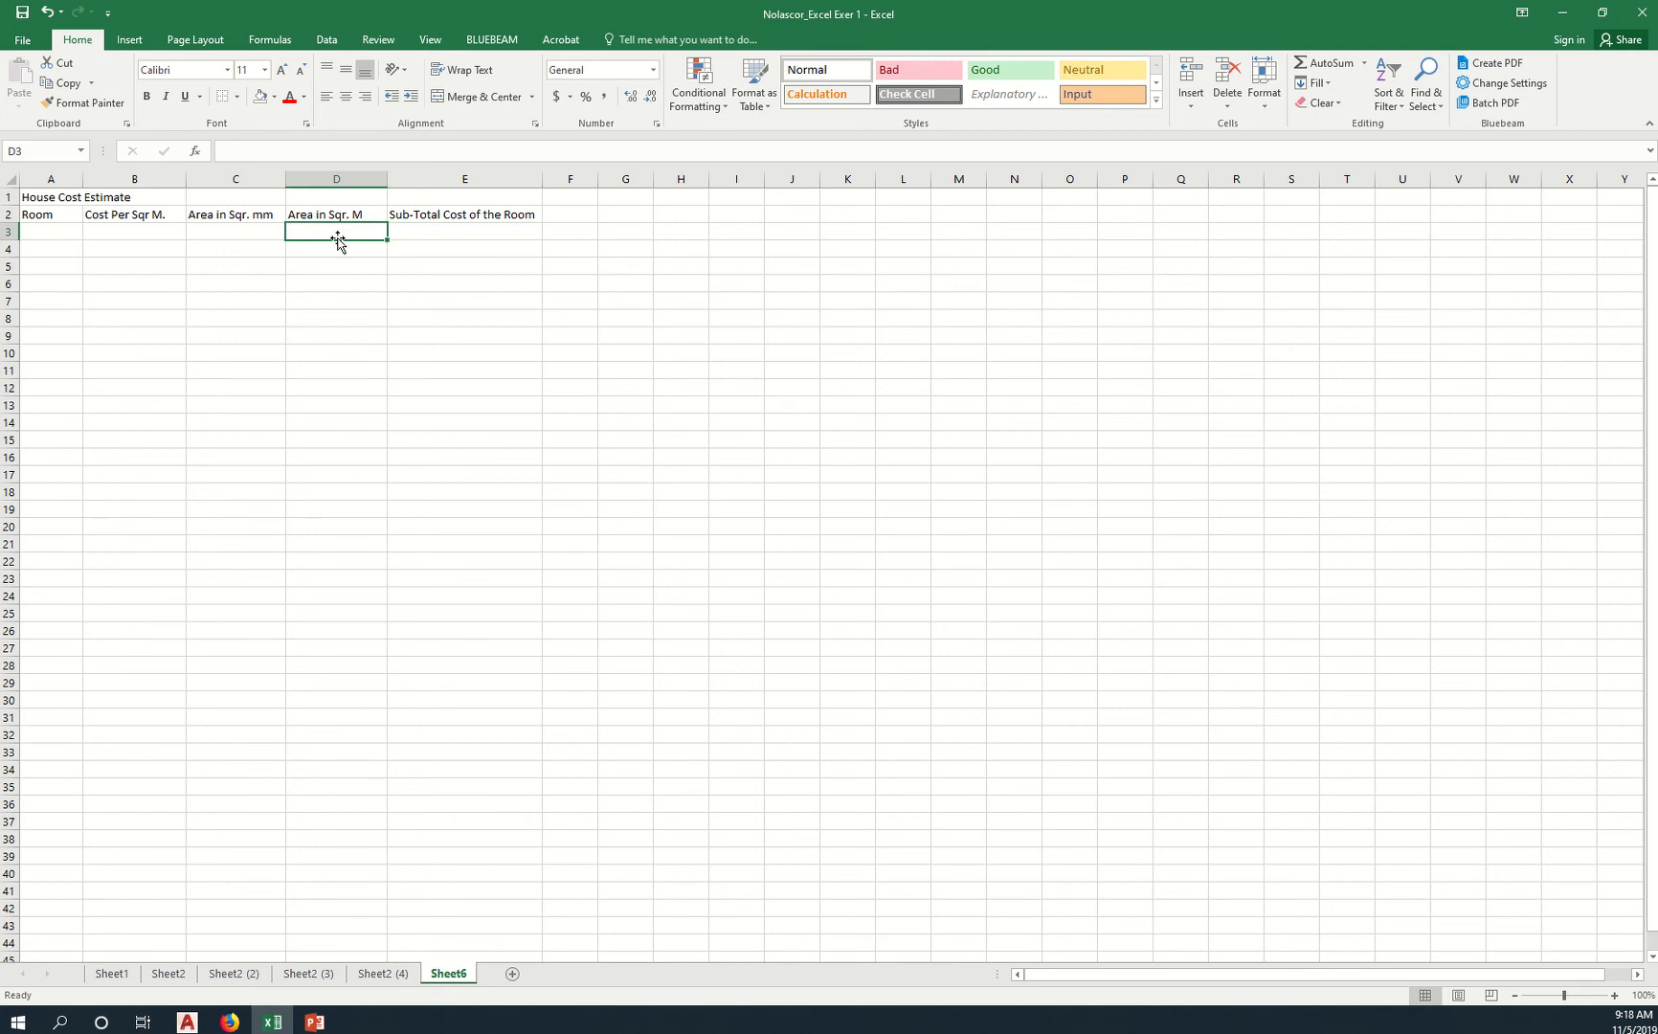
left_click(150, 230)
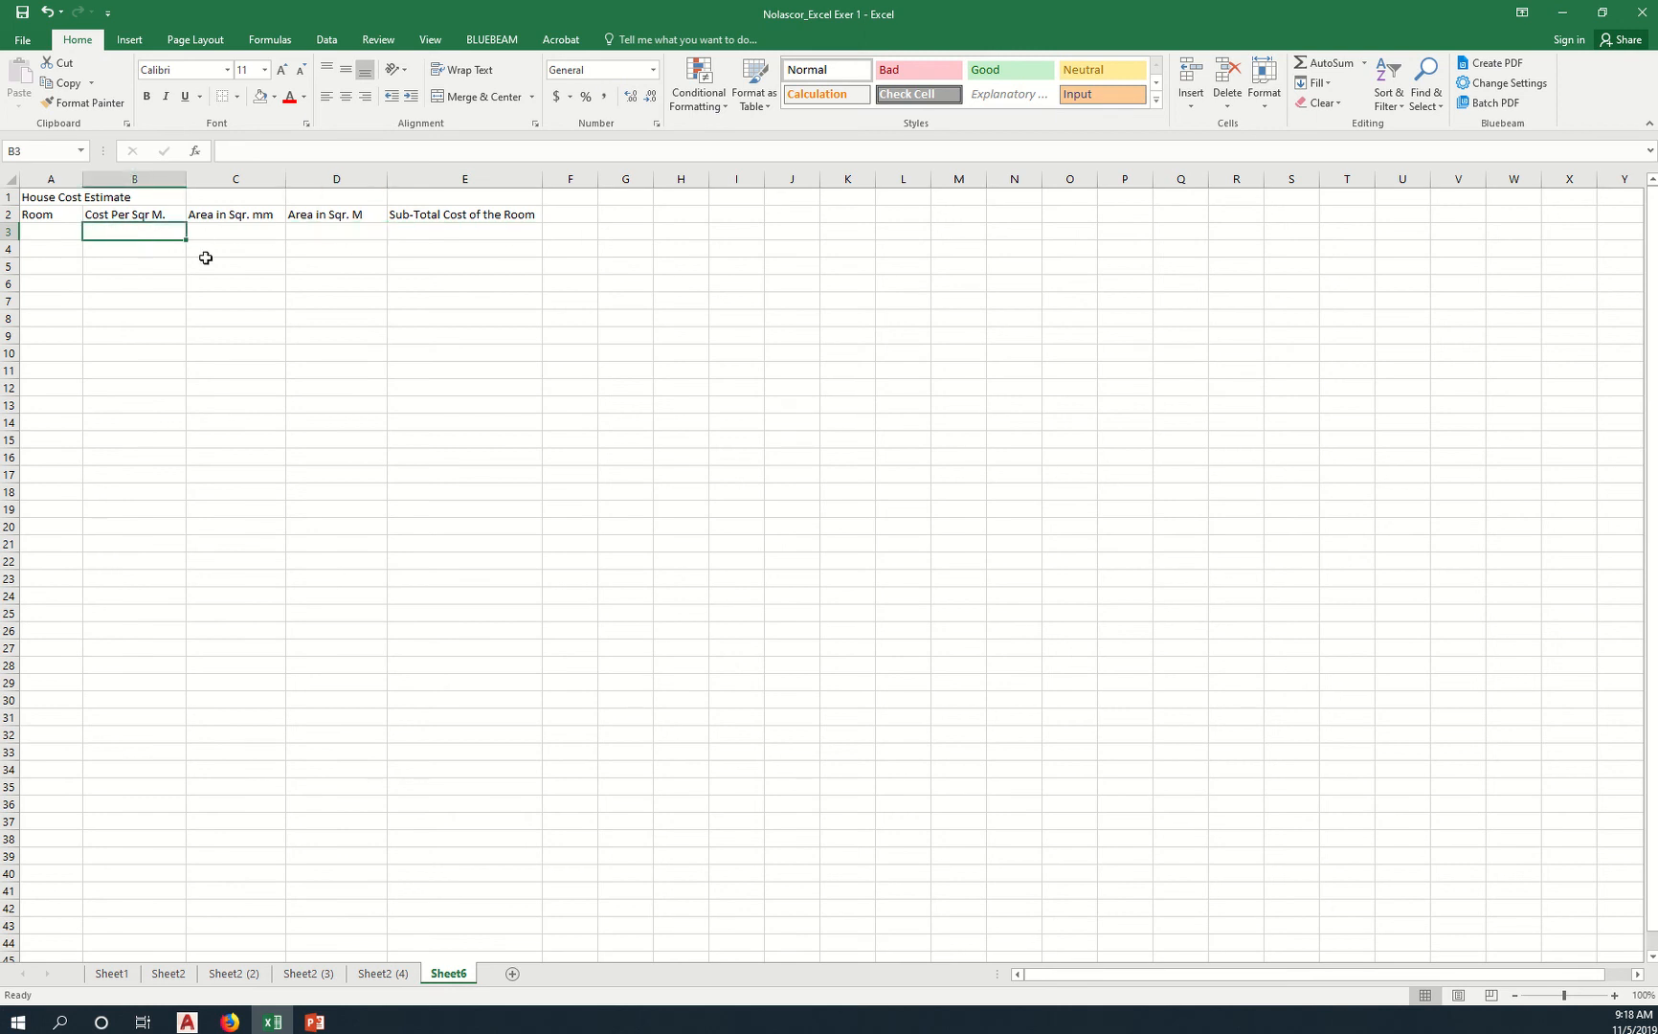
left_click(448, 231)
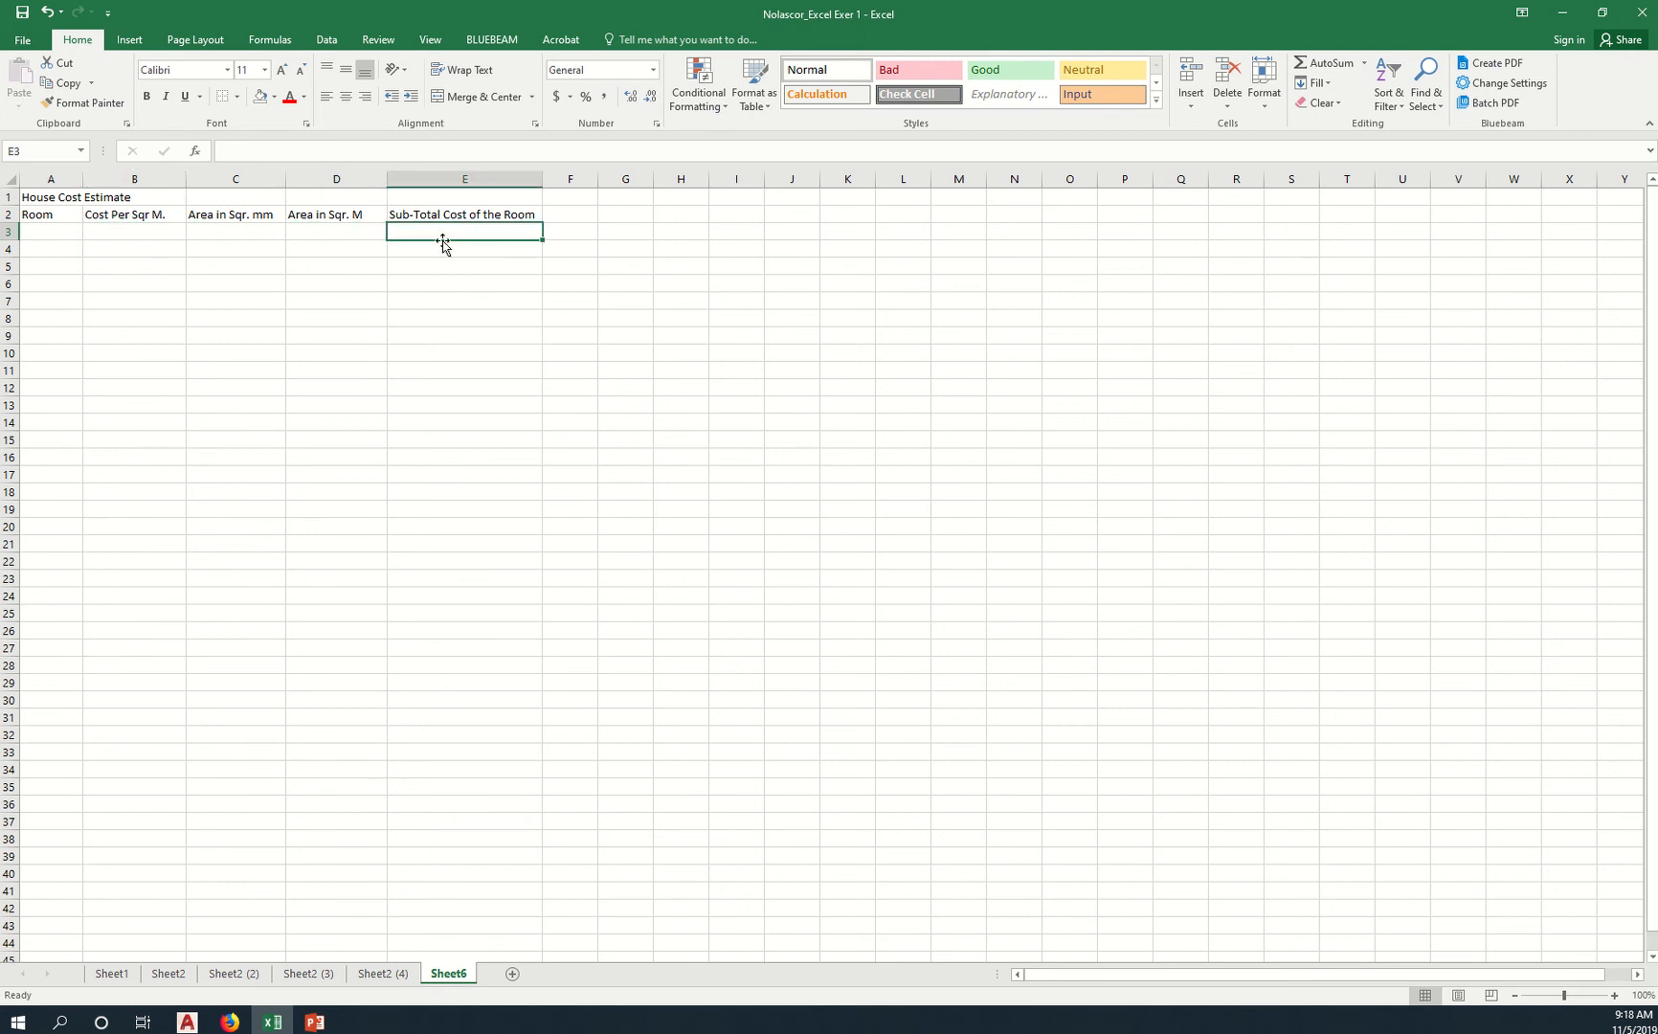